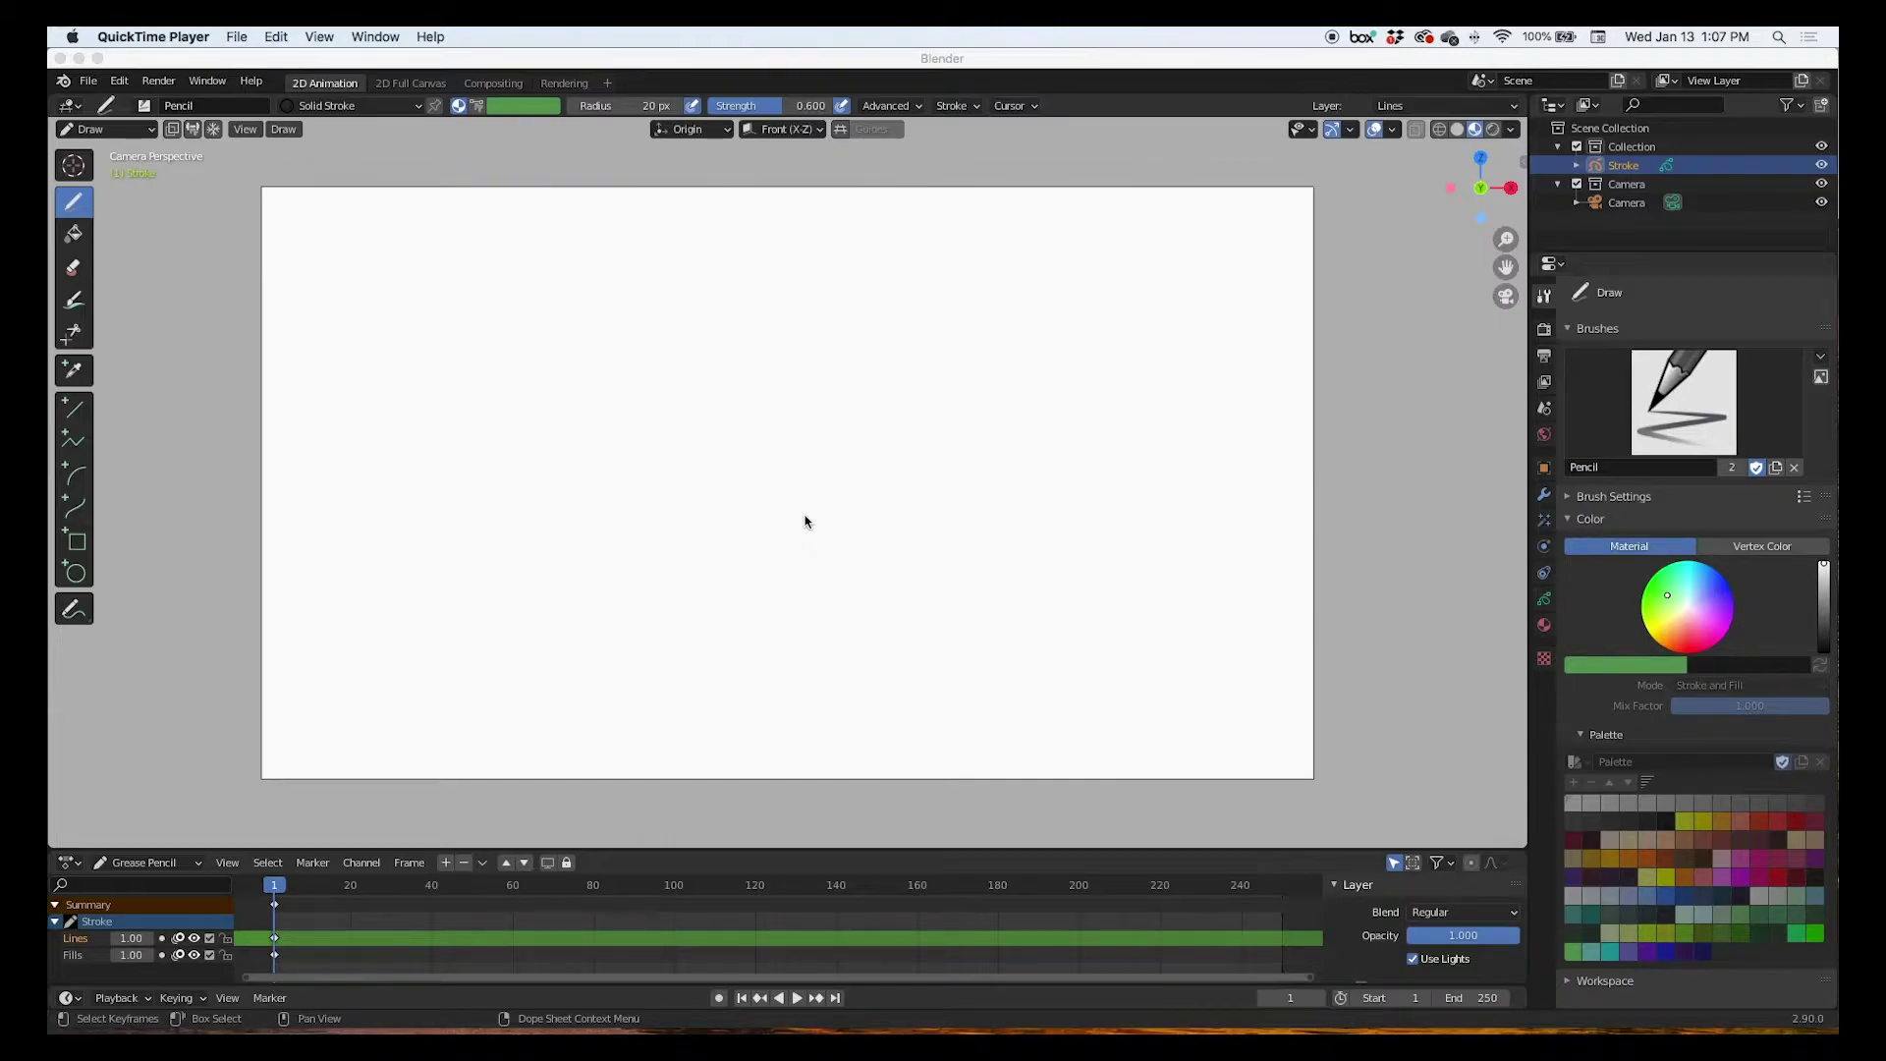
Bring Blender to the front and switch the Stroke object from Draw to Object Mode.
click(153, 64)
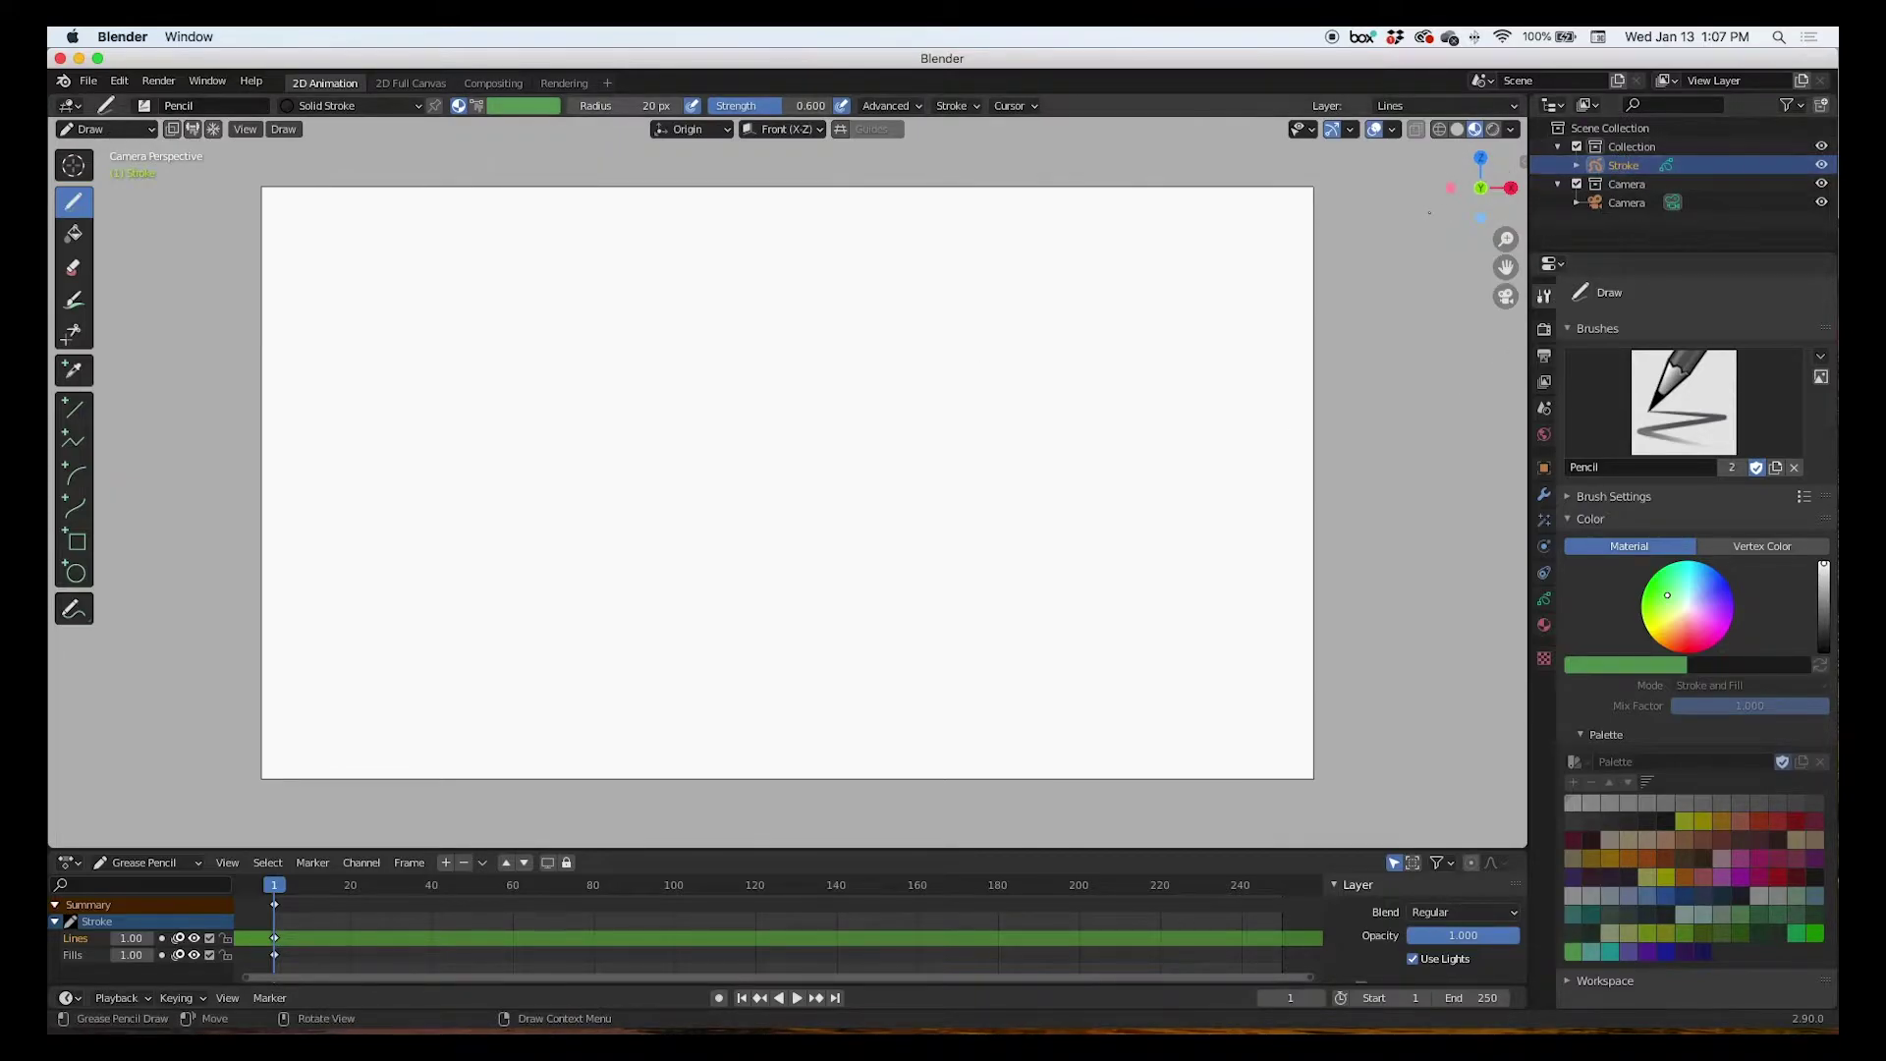
click(103, 129)
Add proportions.png from the Desktop as a reference image.
click(98, 138)
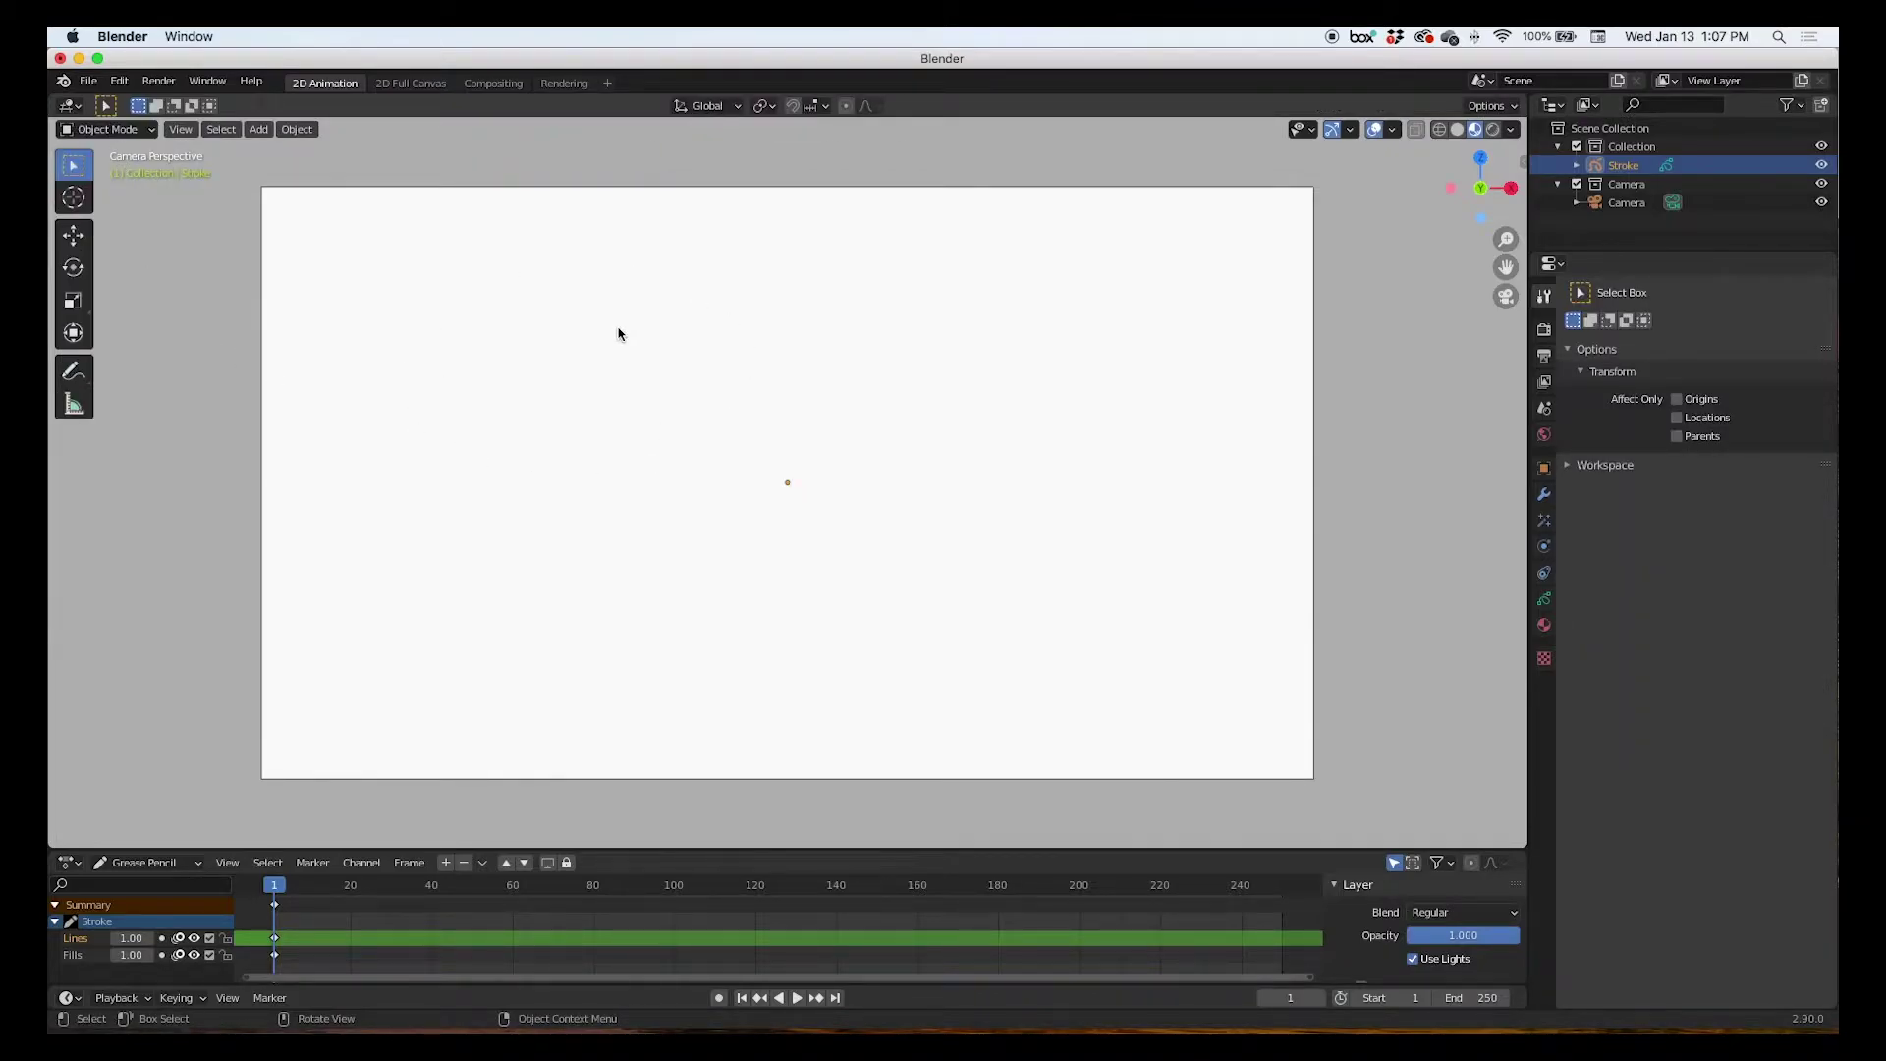
click(258, 128)
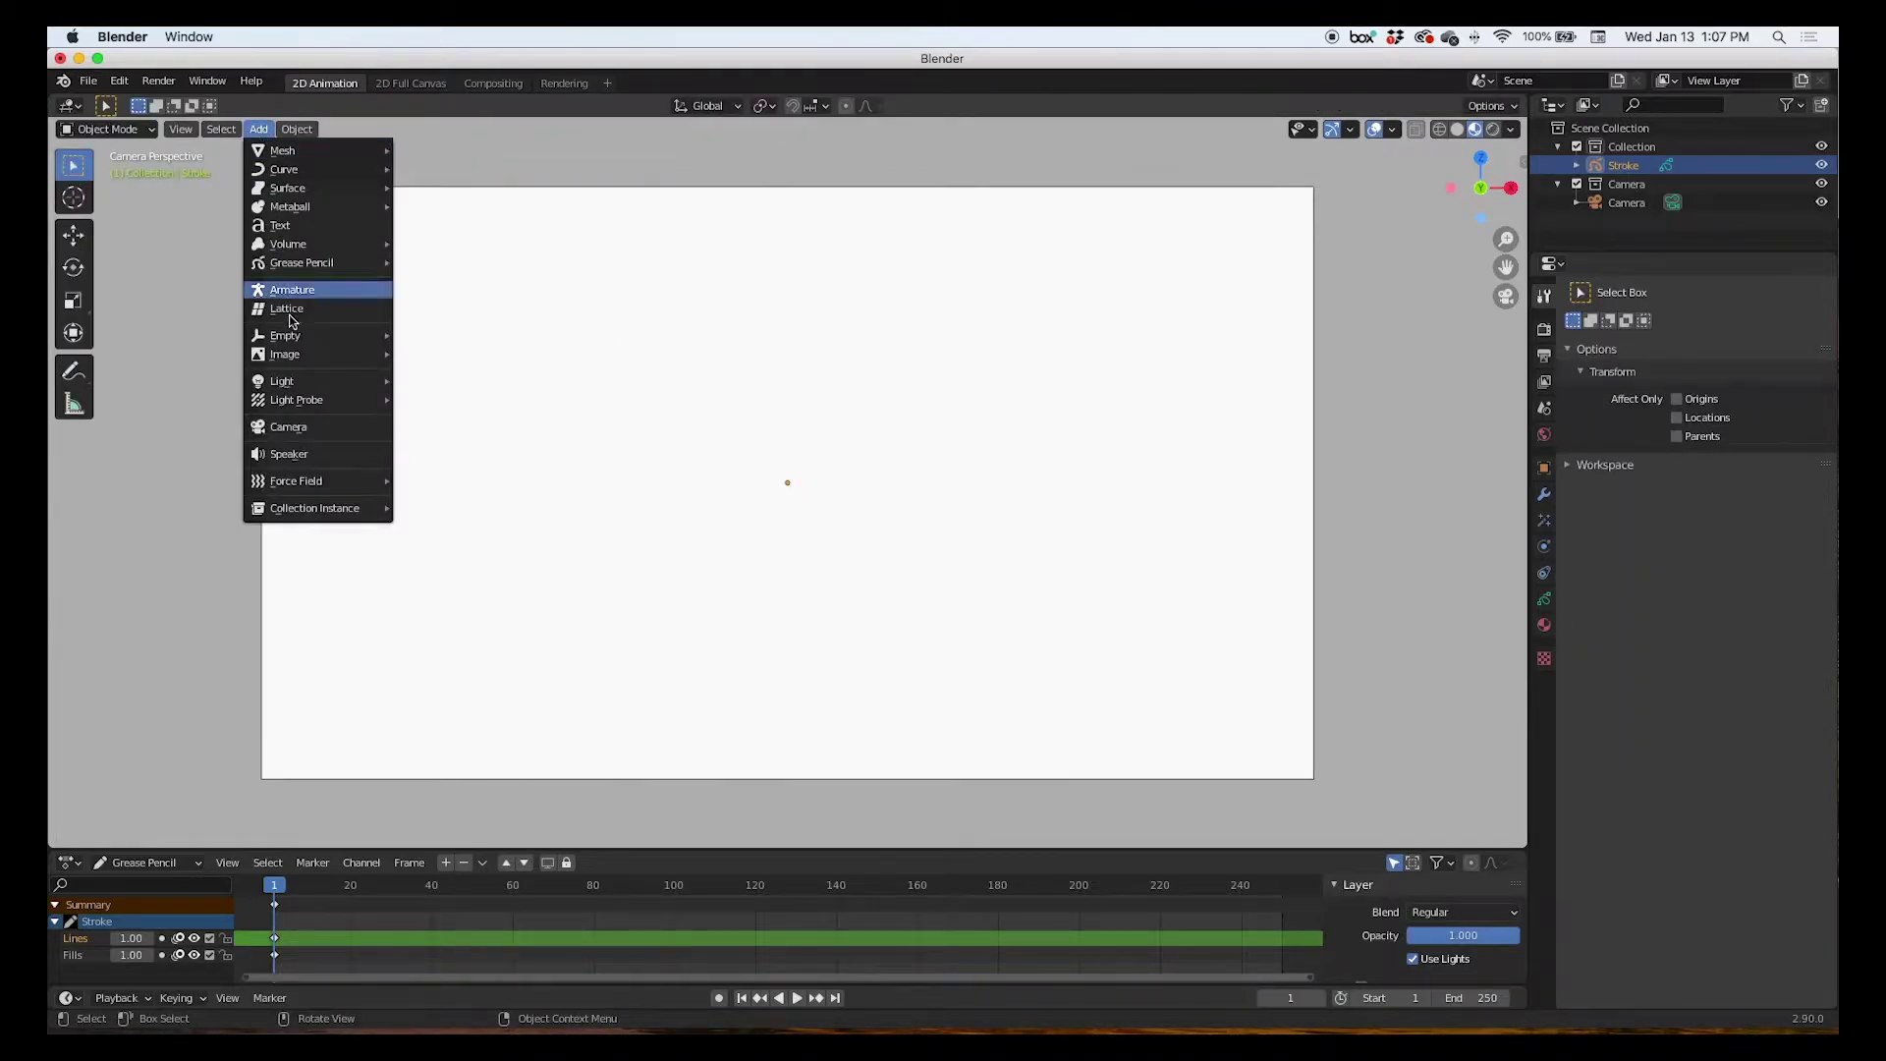
click(262, 129)
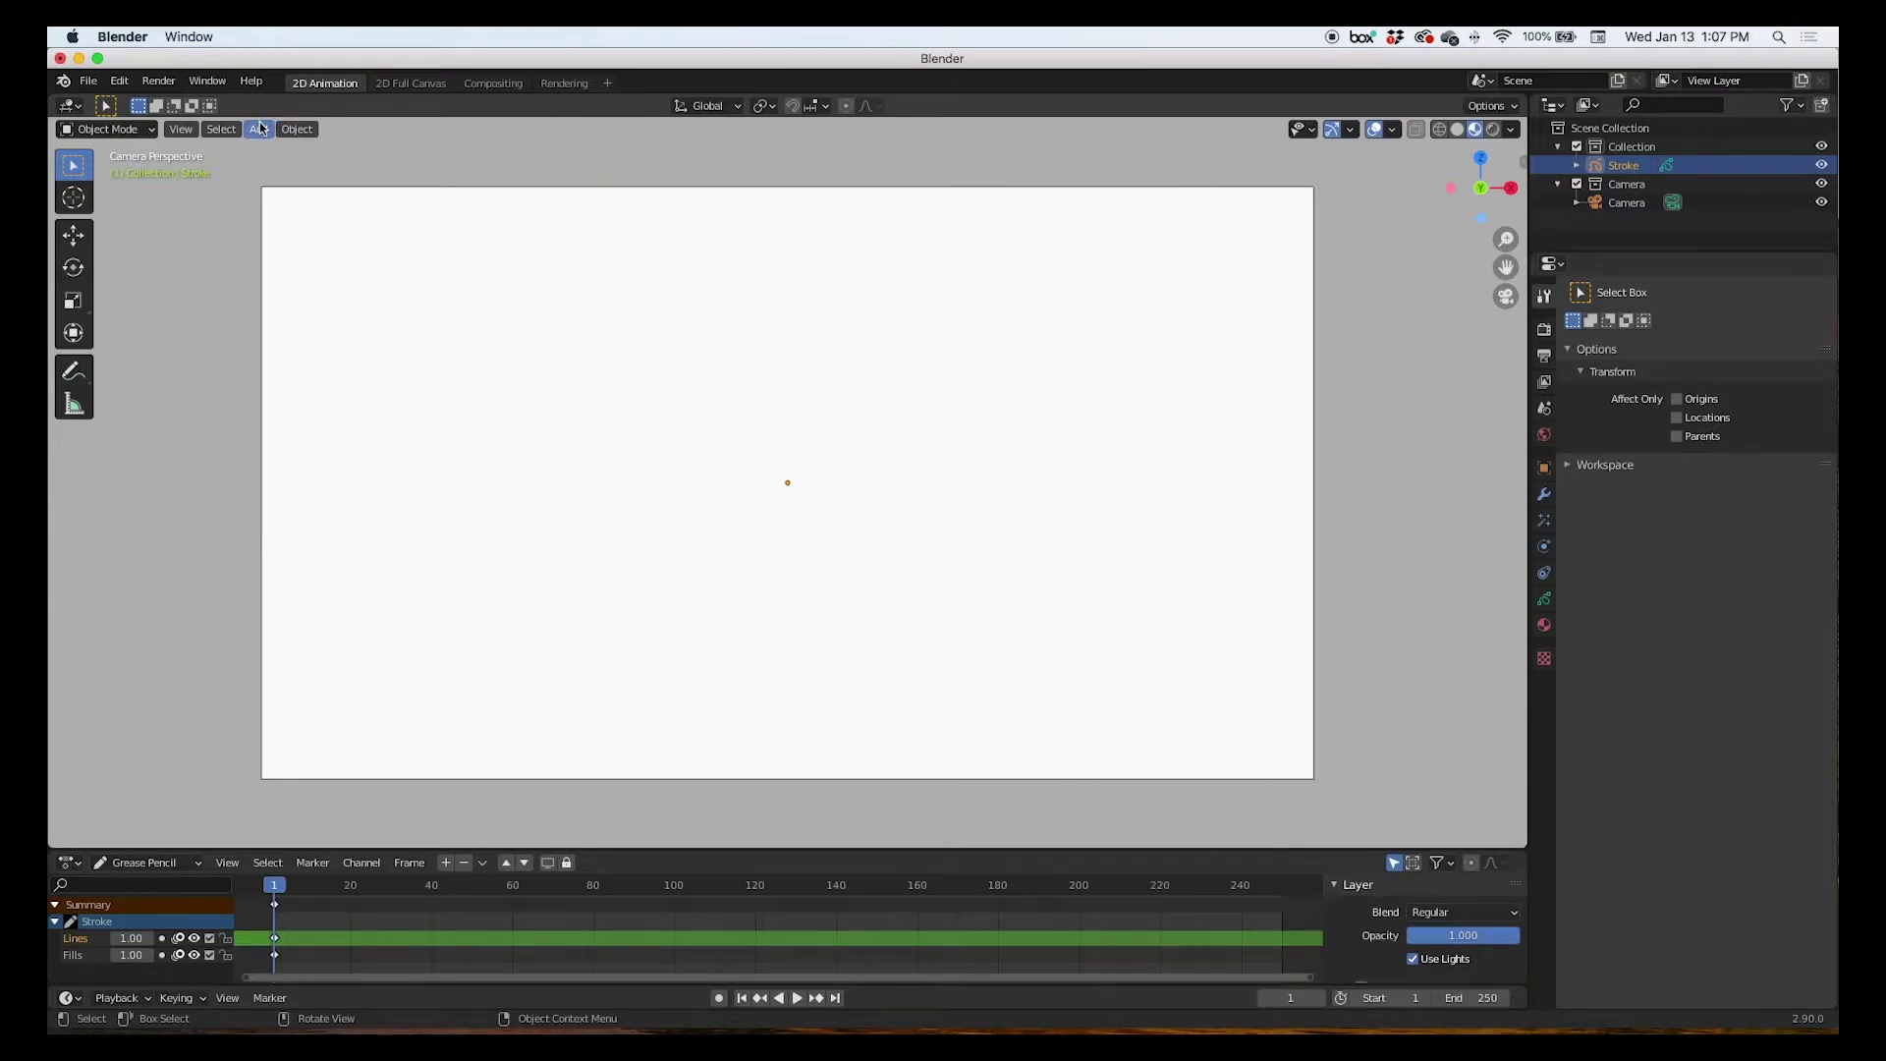
click(262, 128)
mouse_move(285, 353)
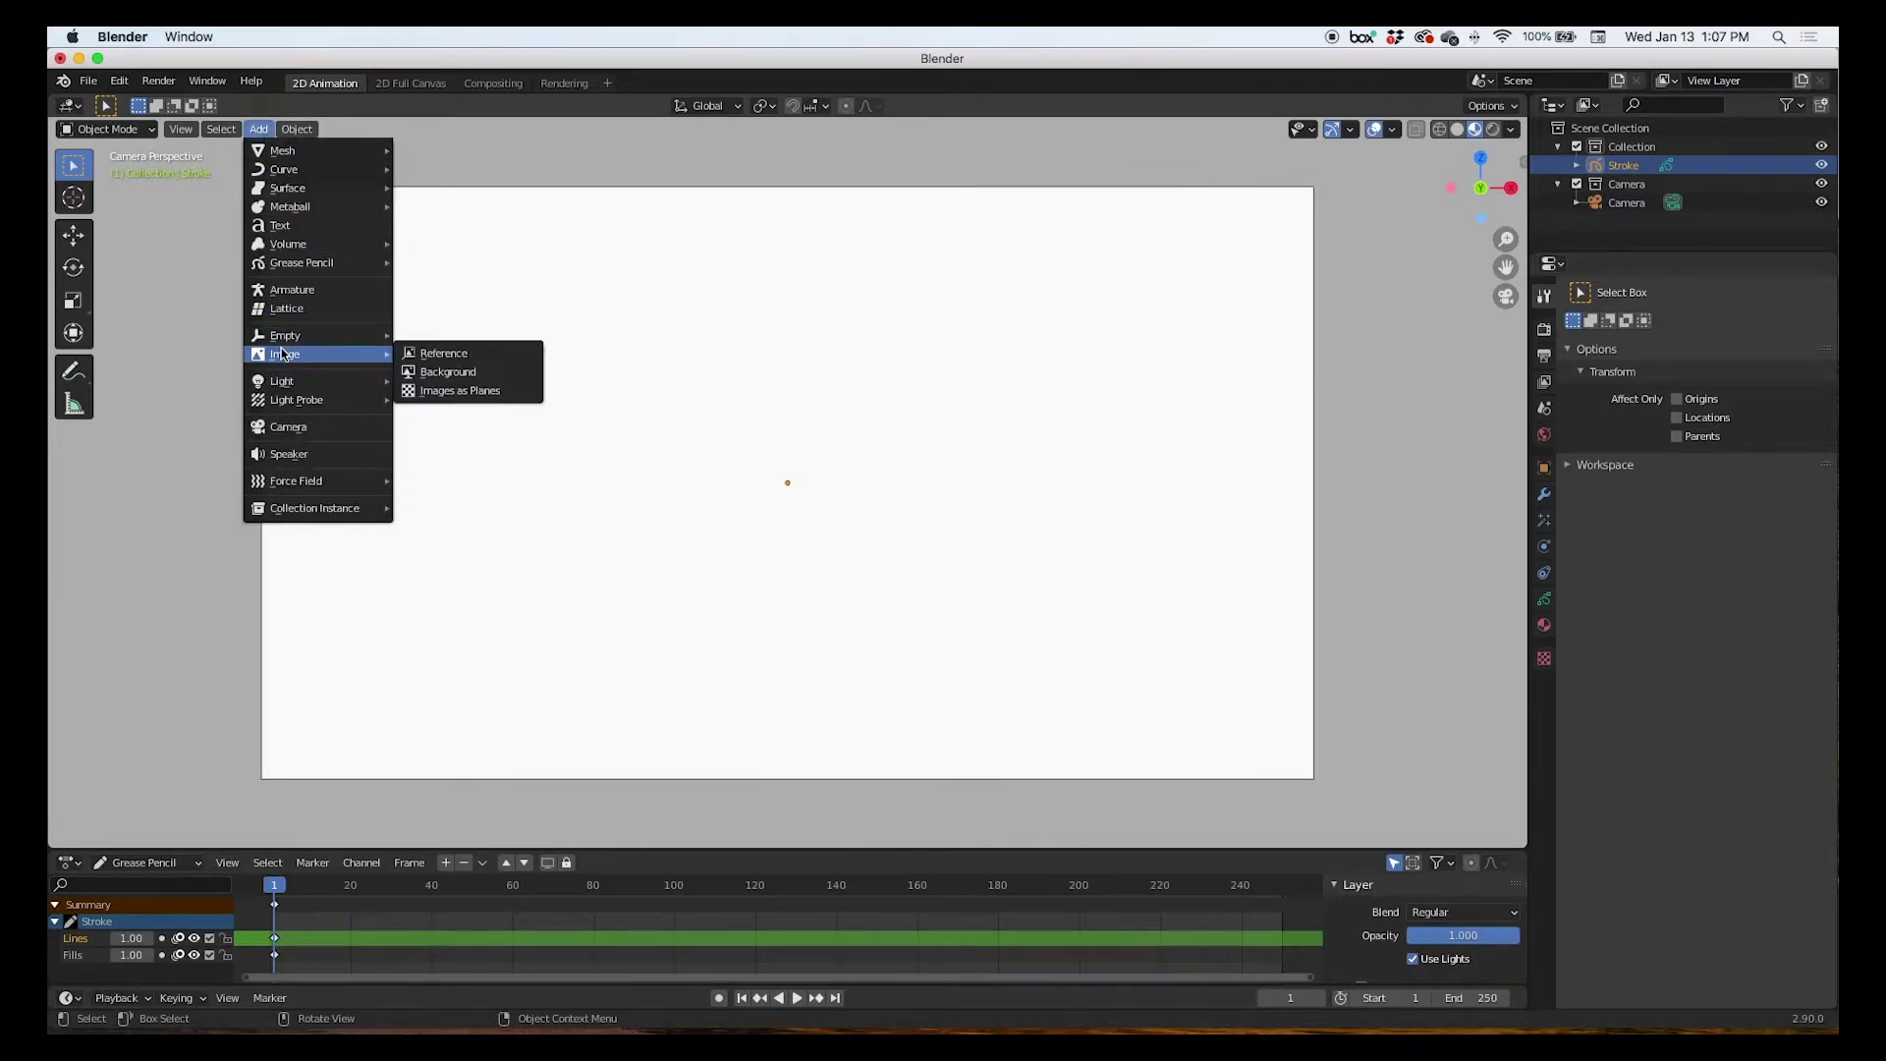
click(442, 354)
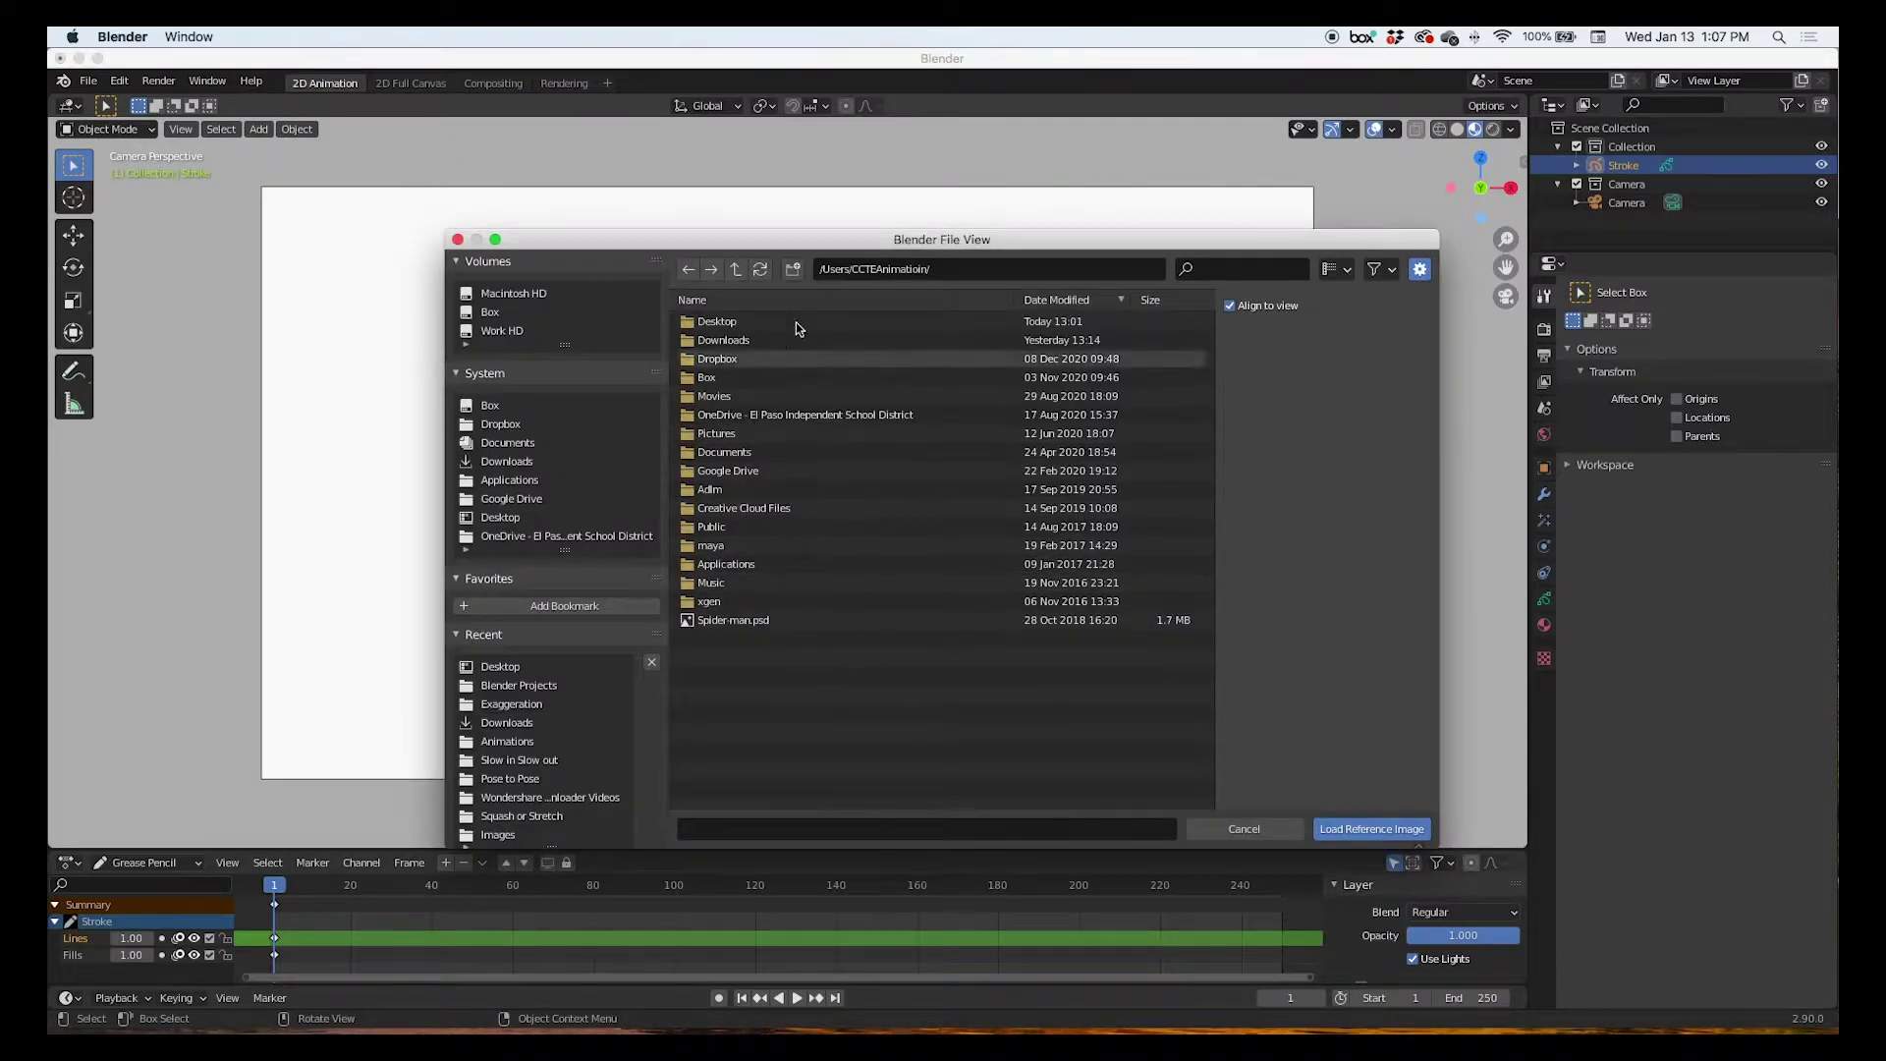
click(504, 514)
double_click(739, 341)
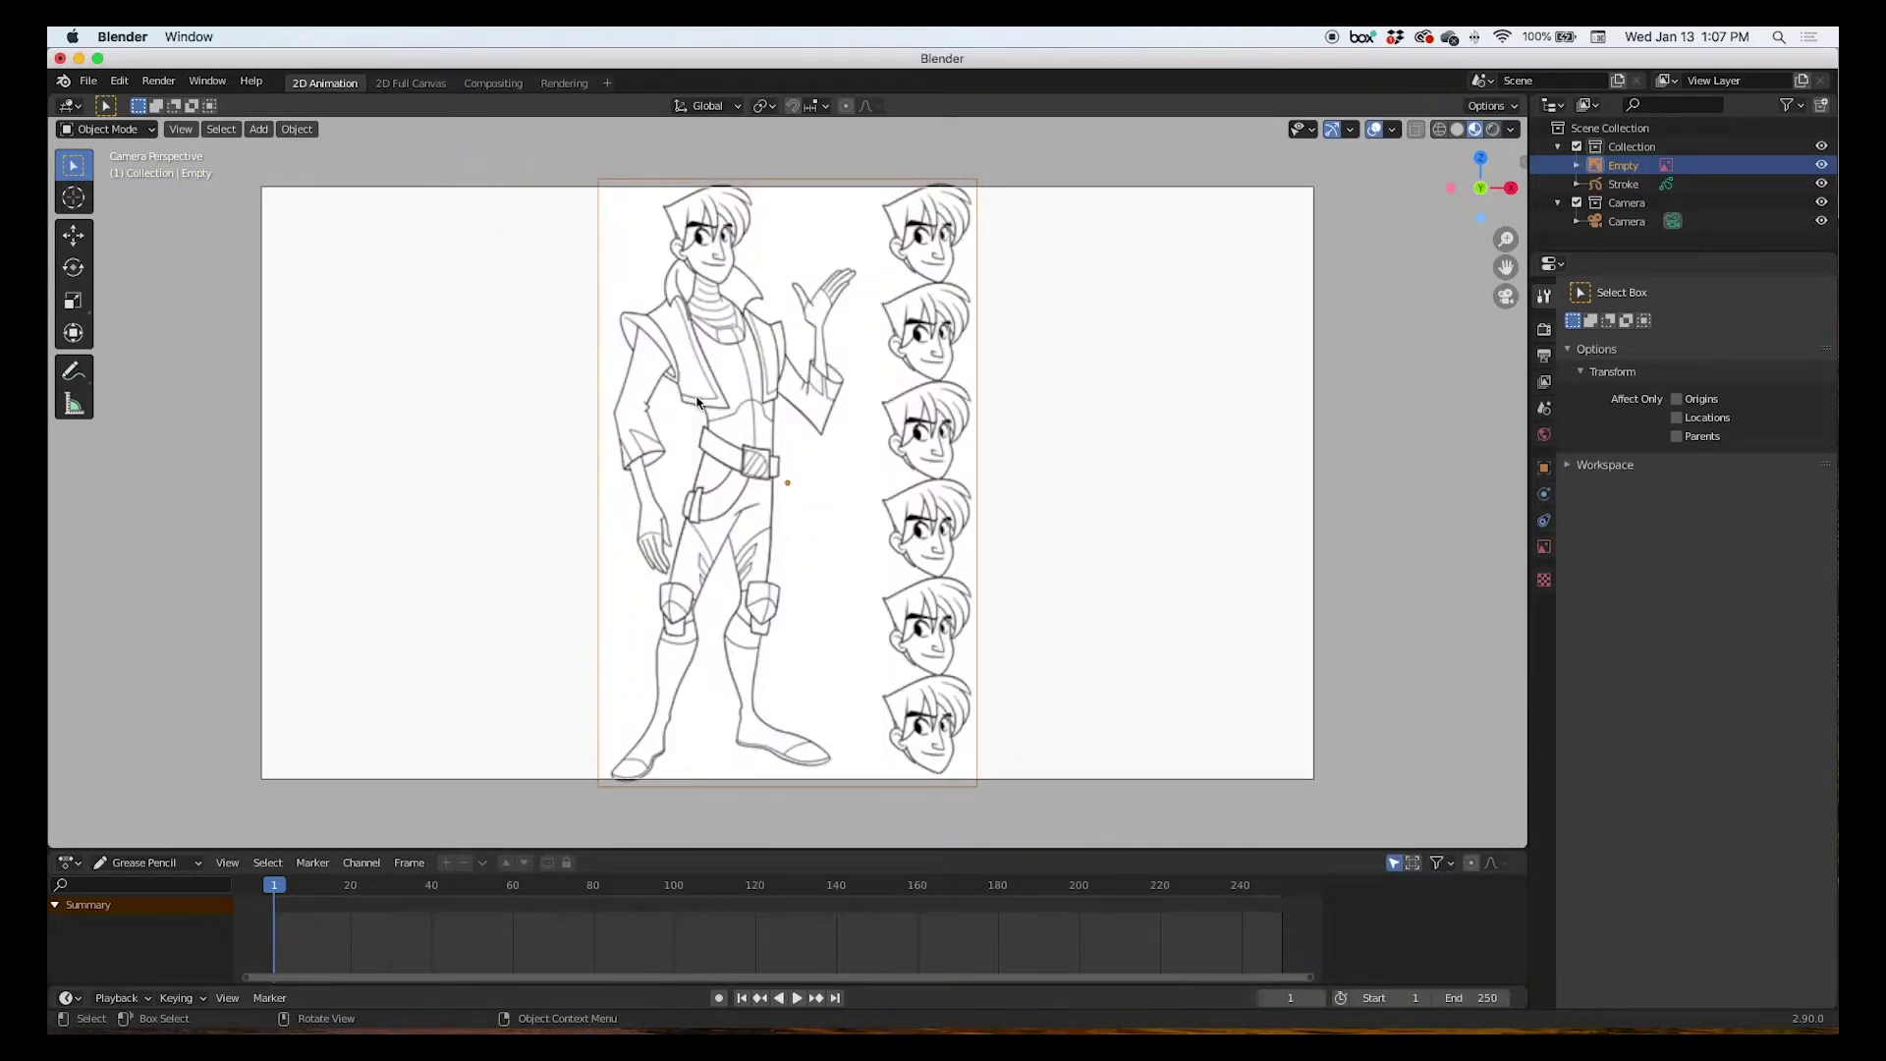
Shrink the reference image and move it to the camera frame's left side, then deselect it.
click(624, 418)
key(s)
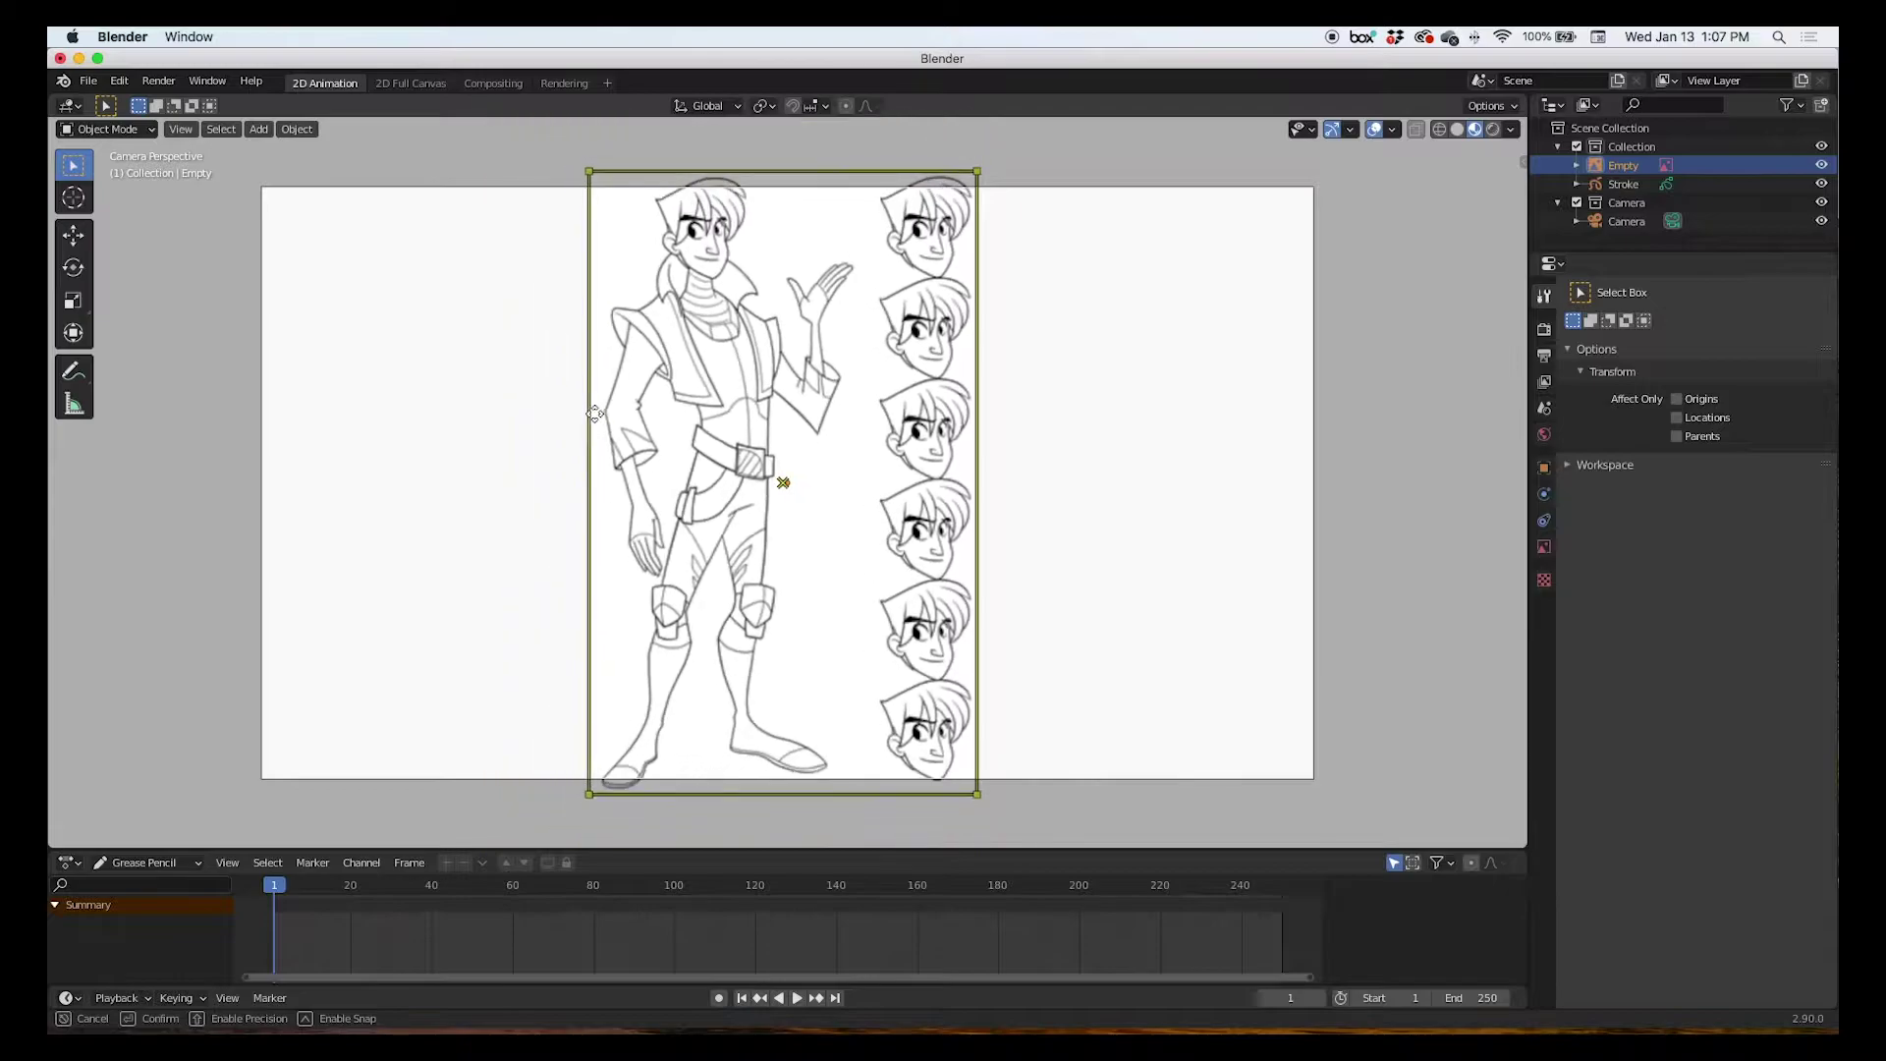
click(801, 481)
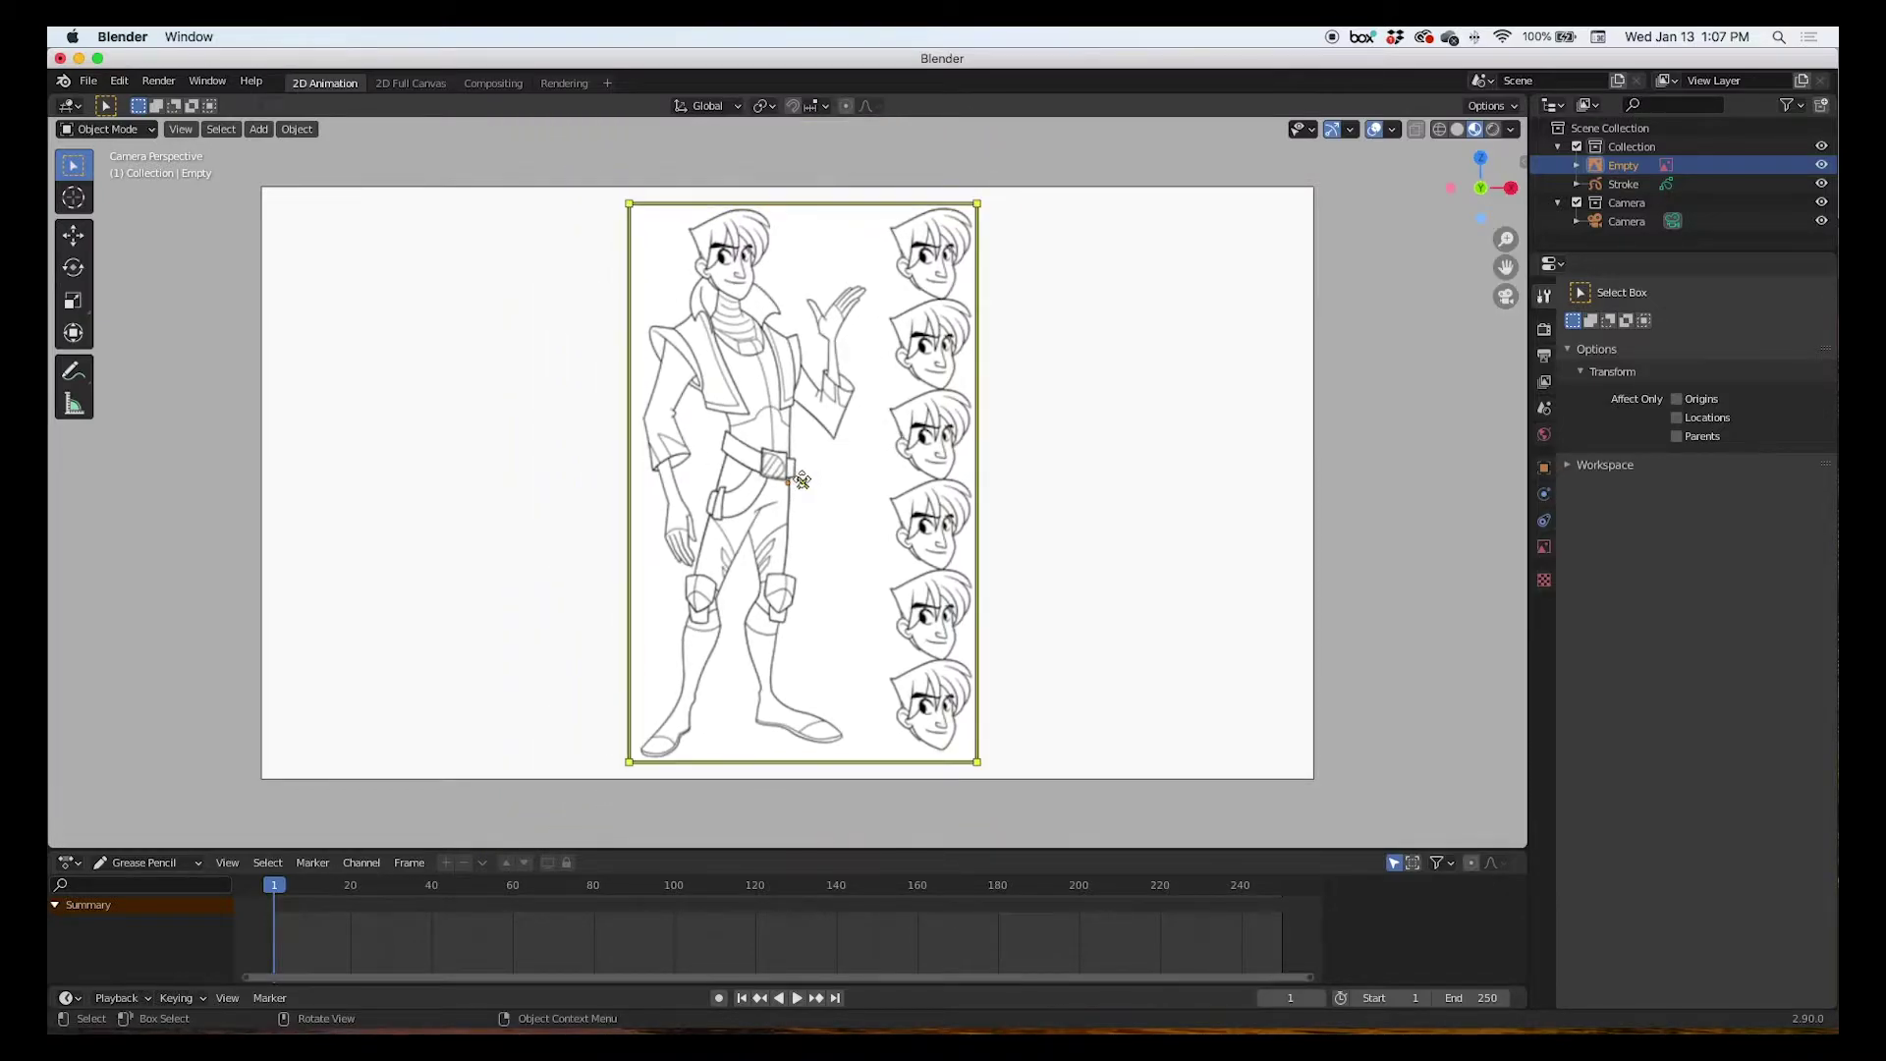
key(g)
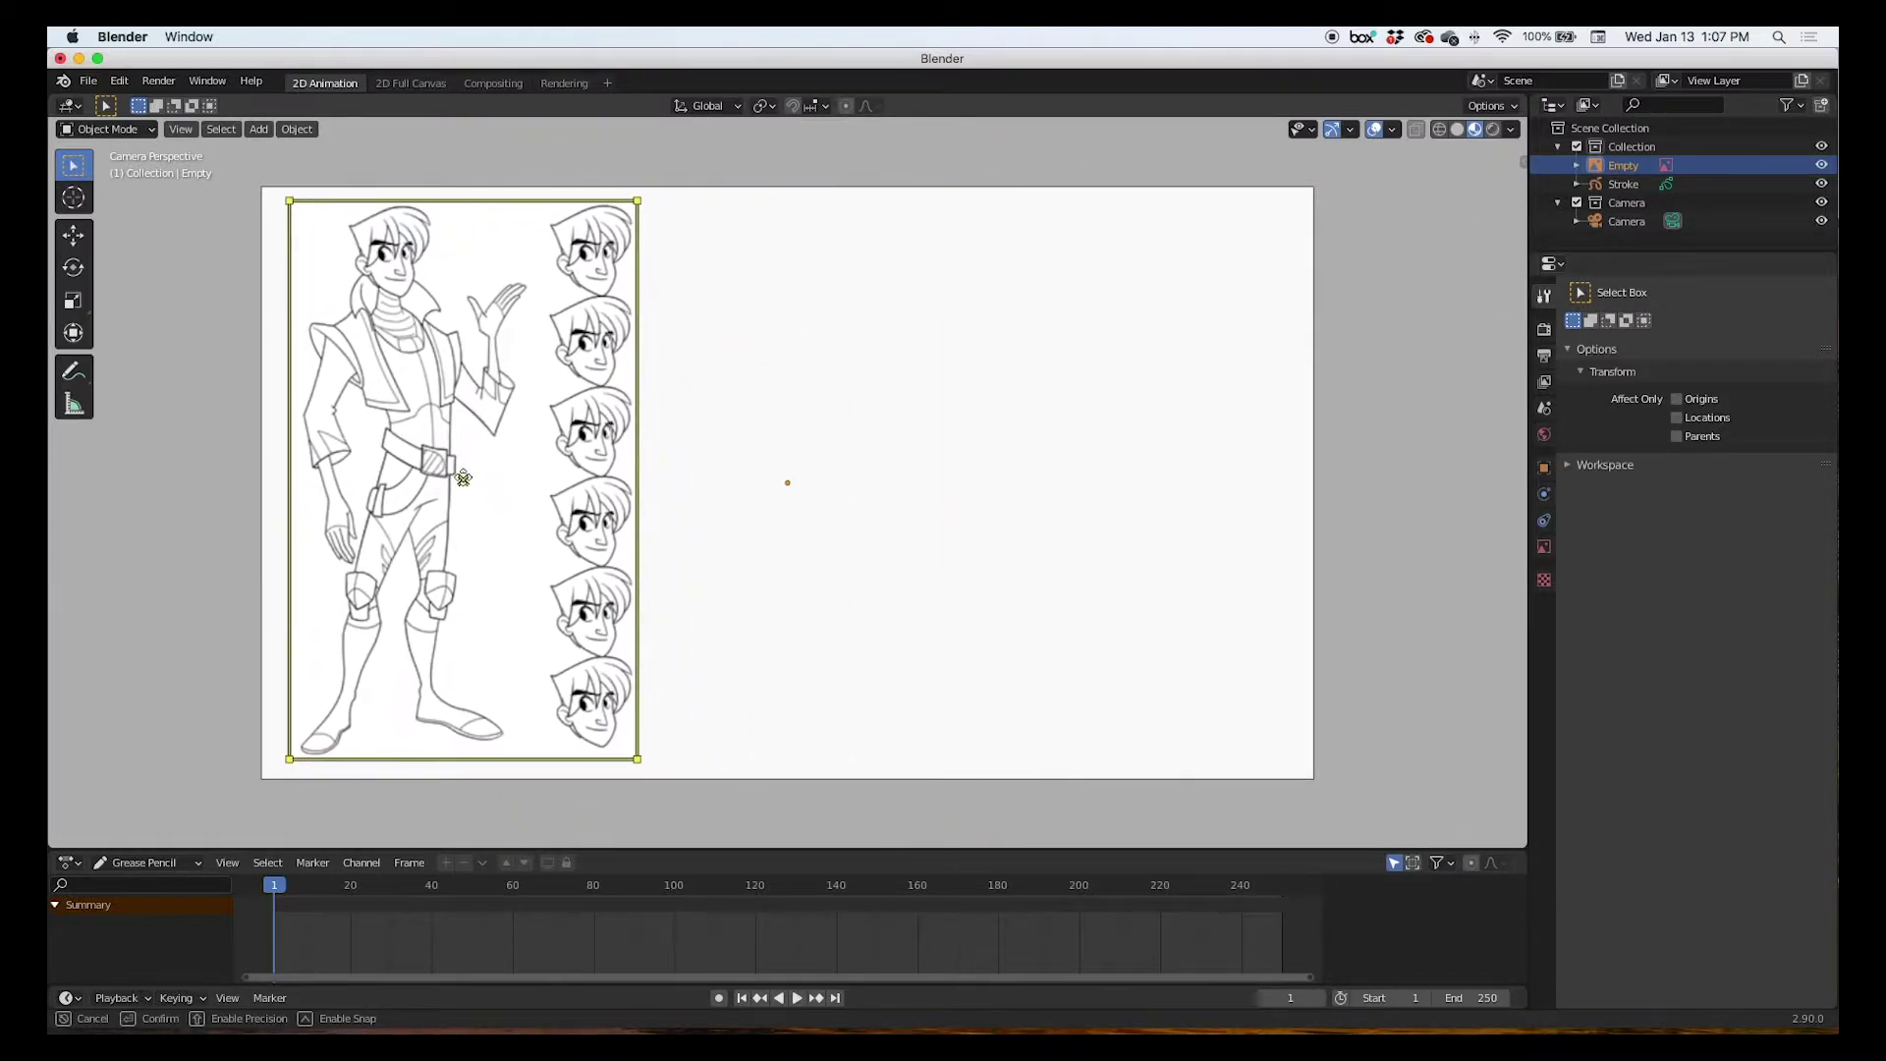
click(462, 480)
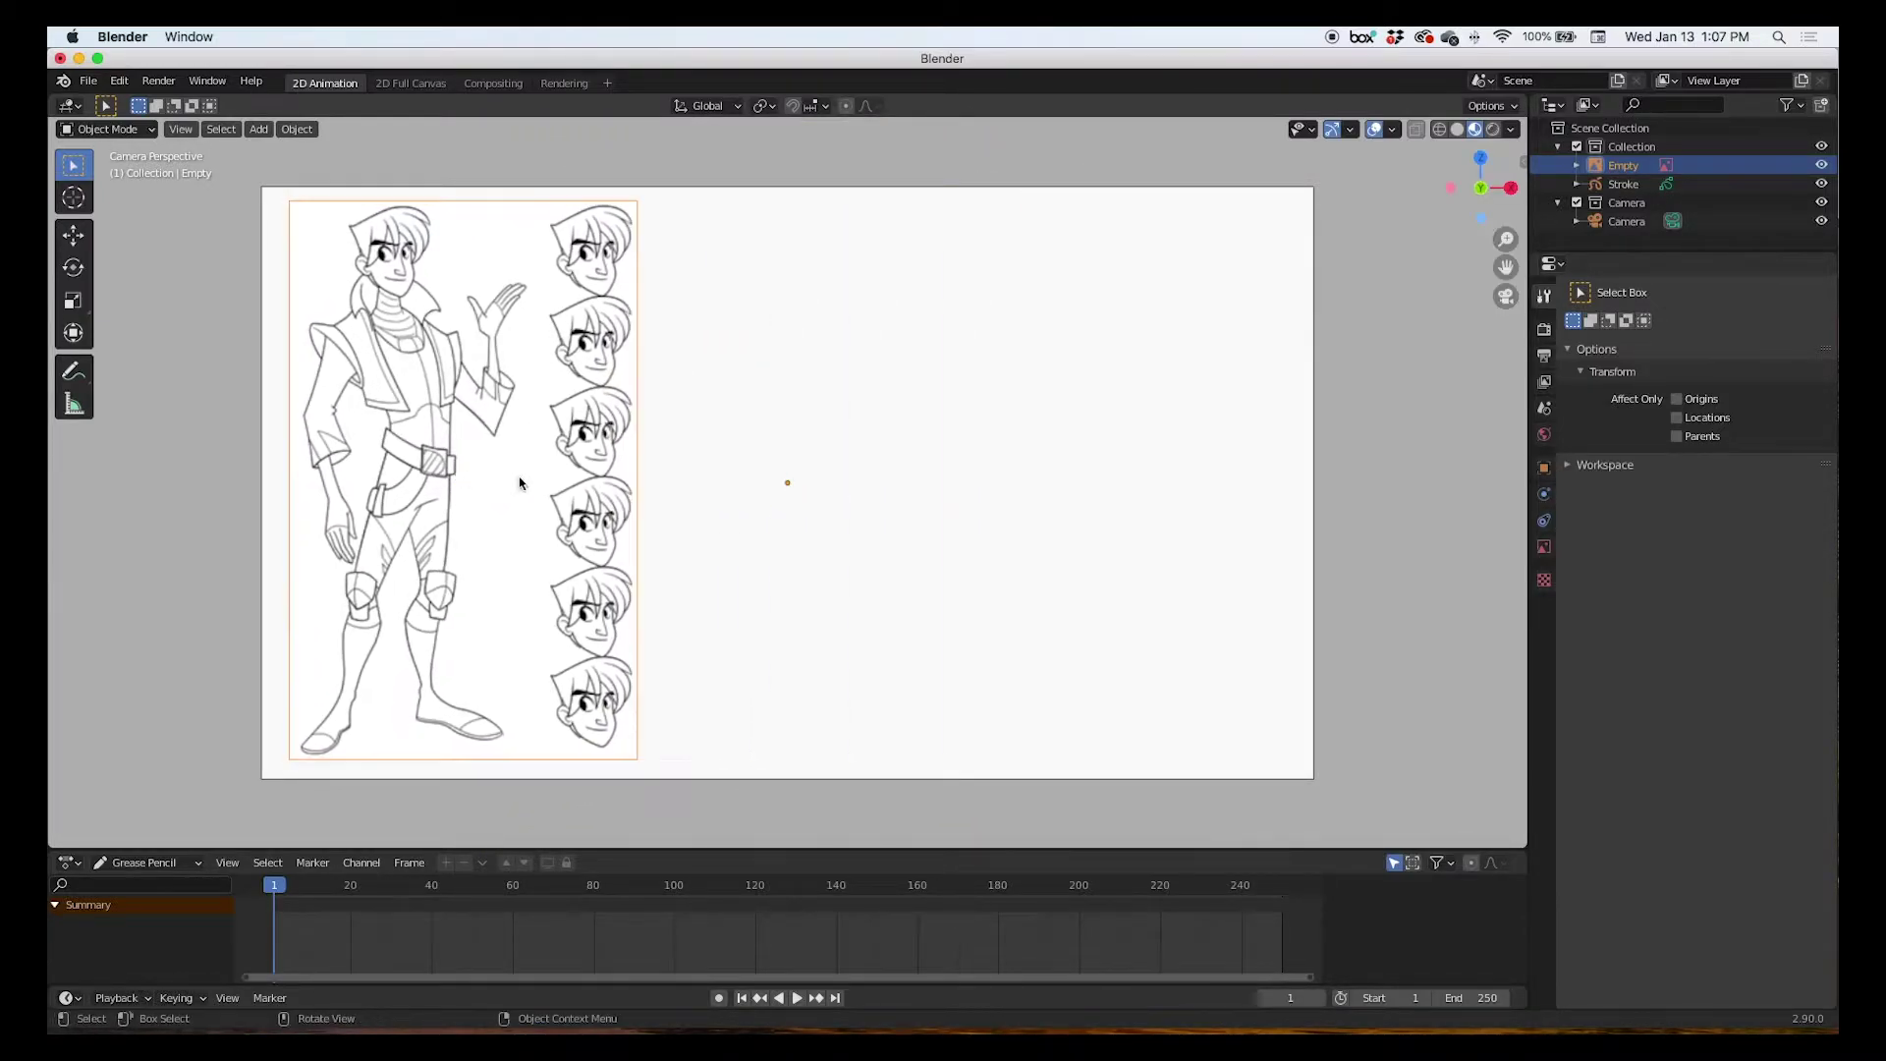
click(180, 234)
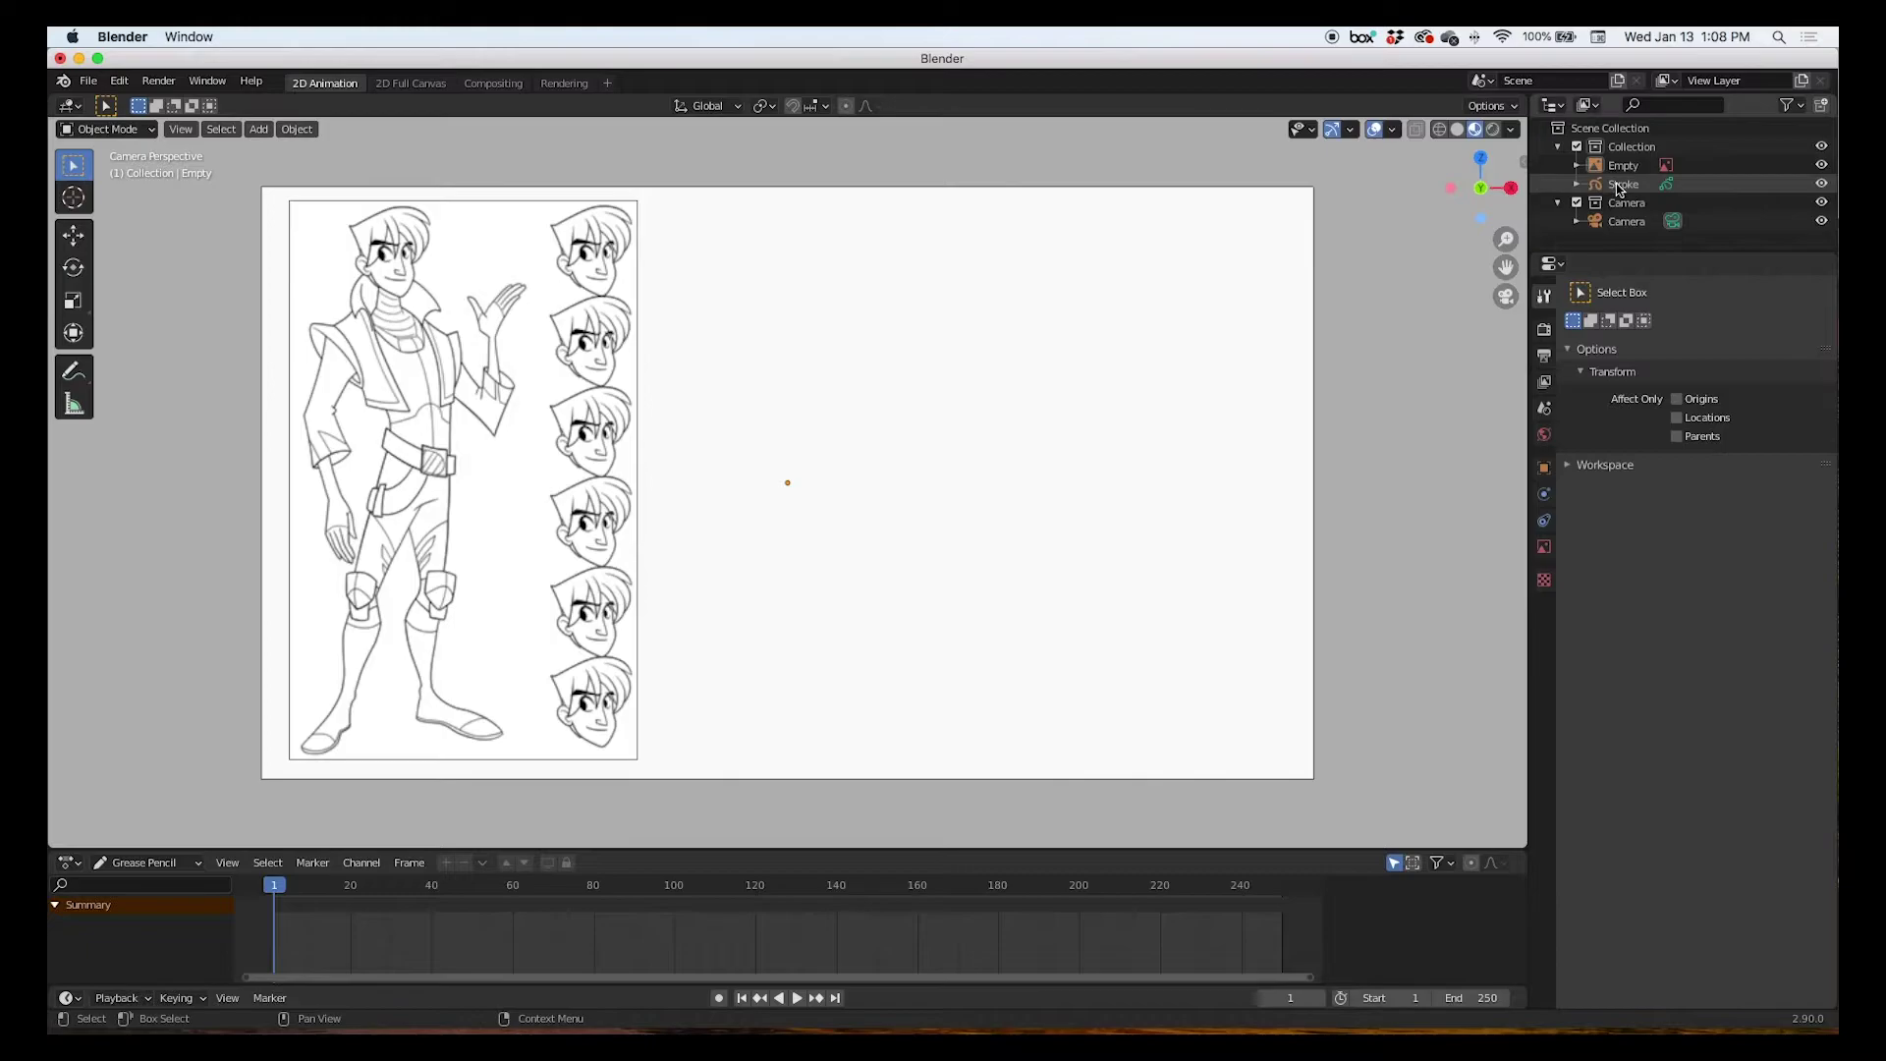
Put the Stroke object in Draw mode and sketch a wavy line from the belt to the right edge.
click(1619, 185)
click(106, 129)
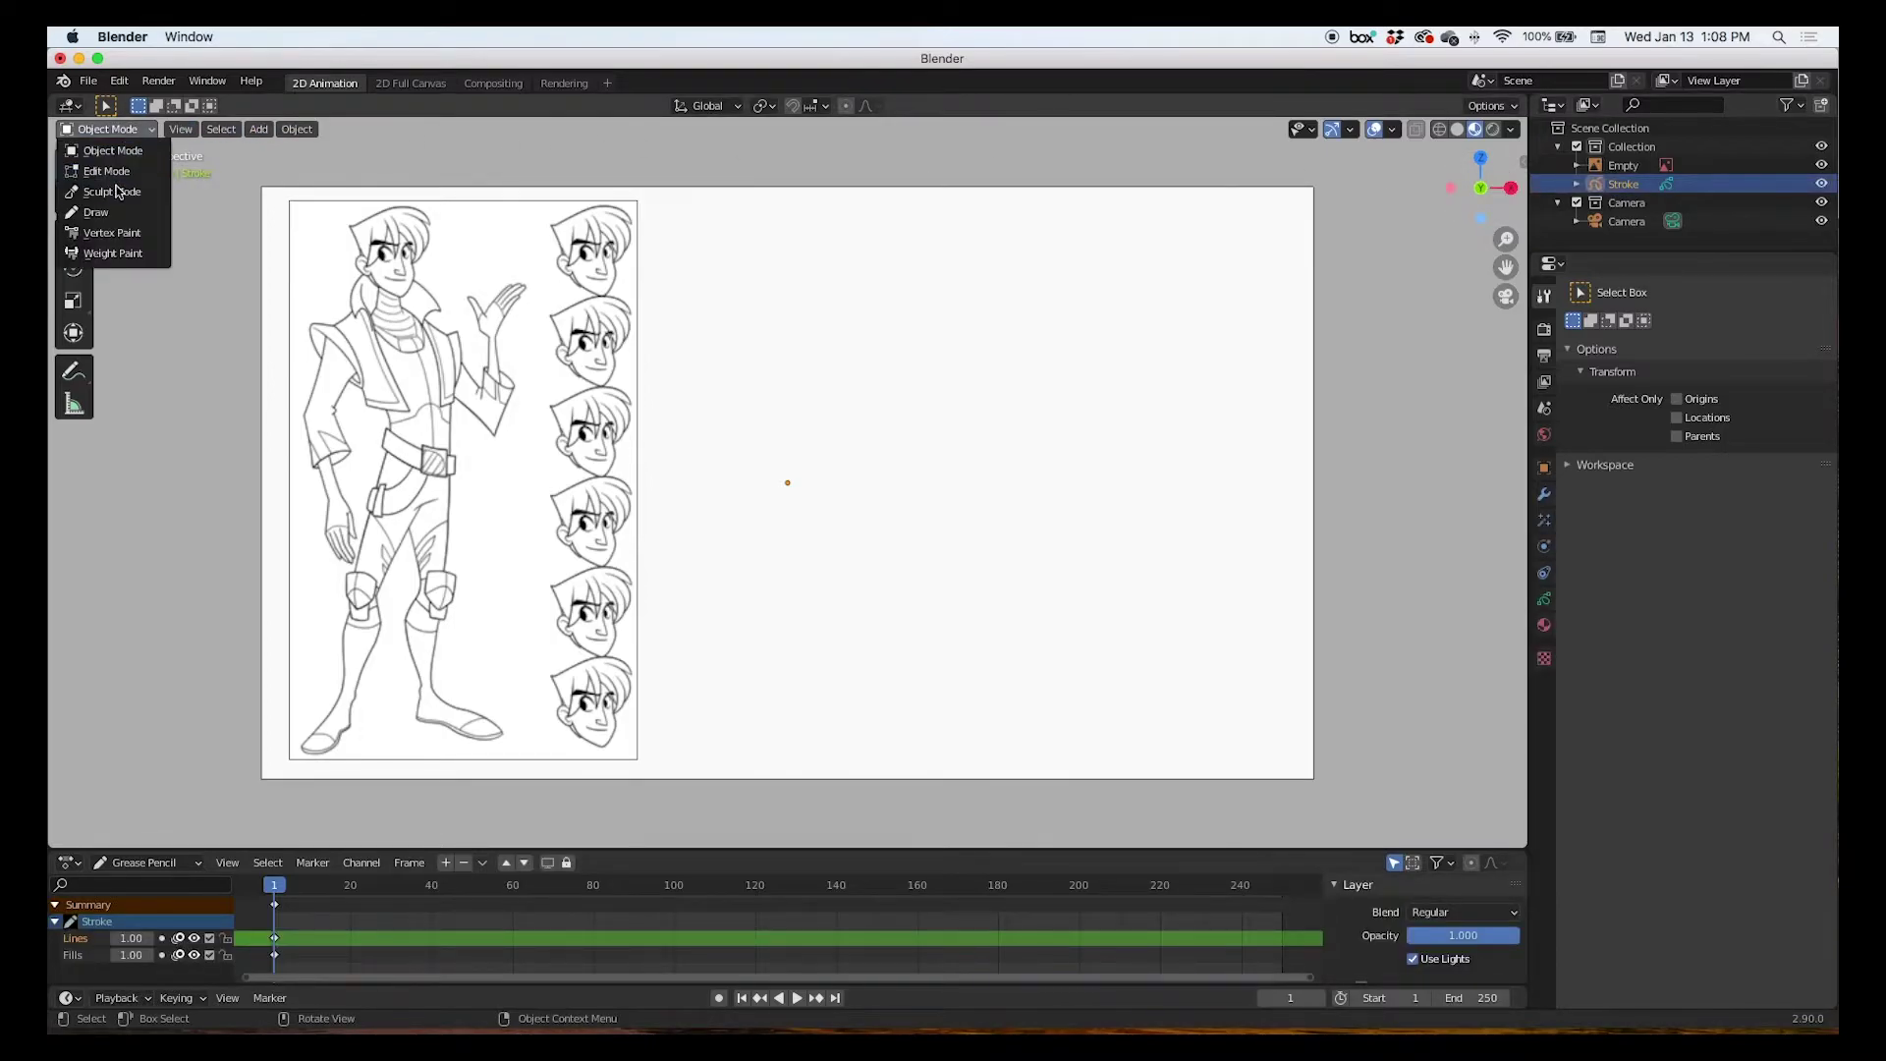
click(120, 207)
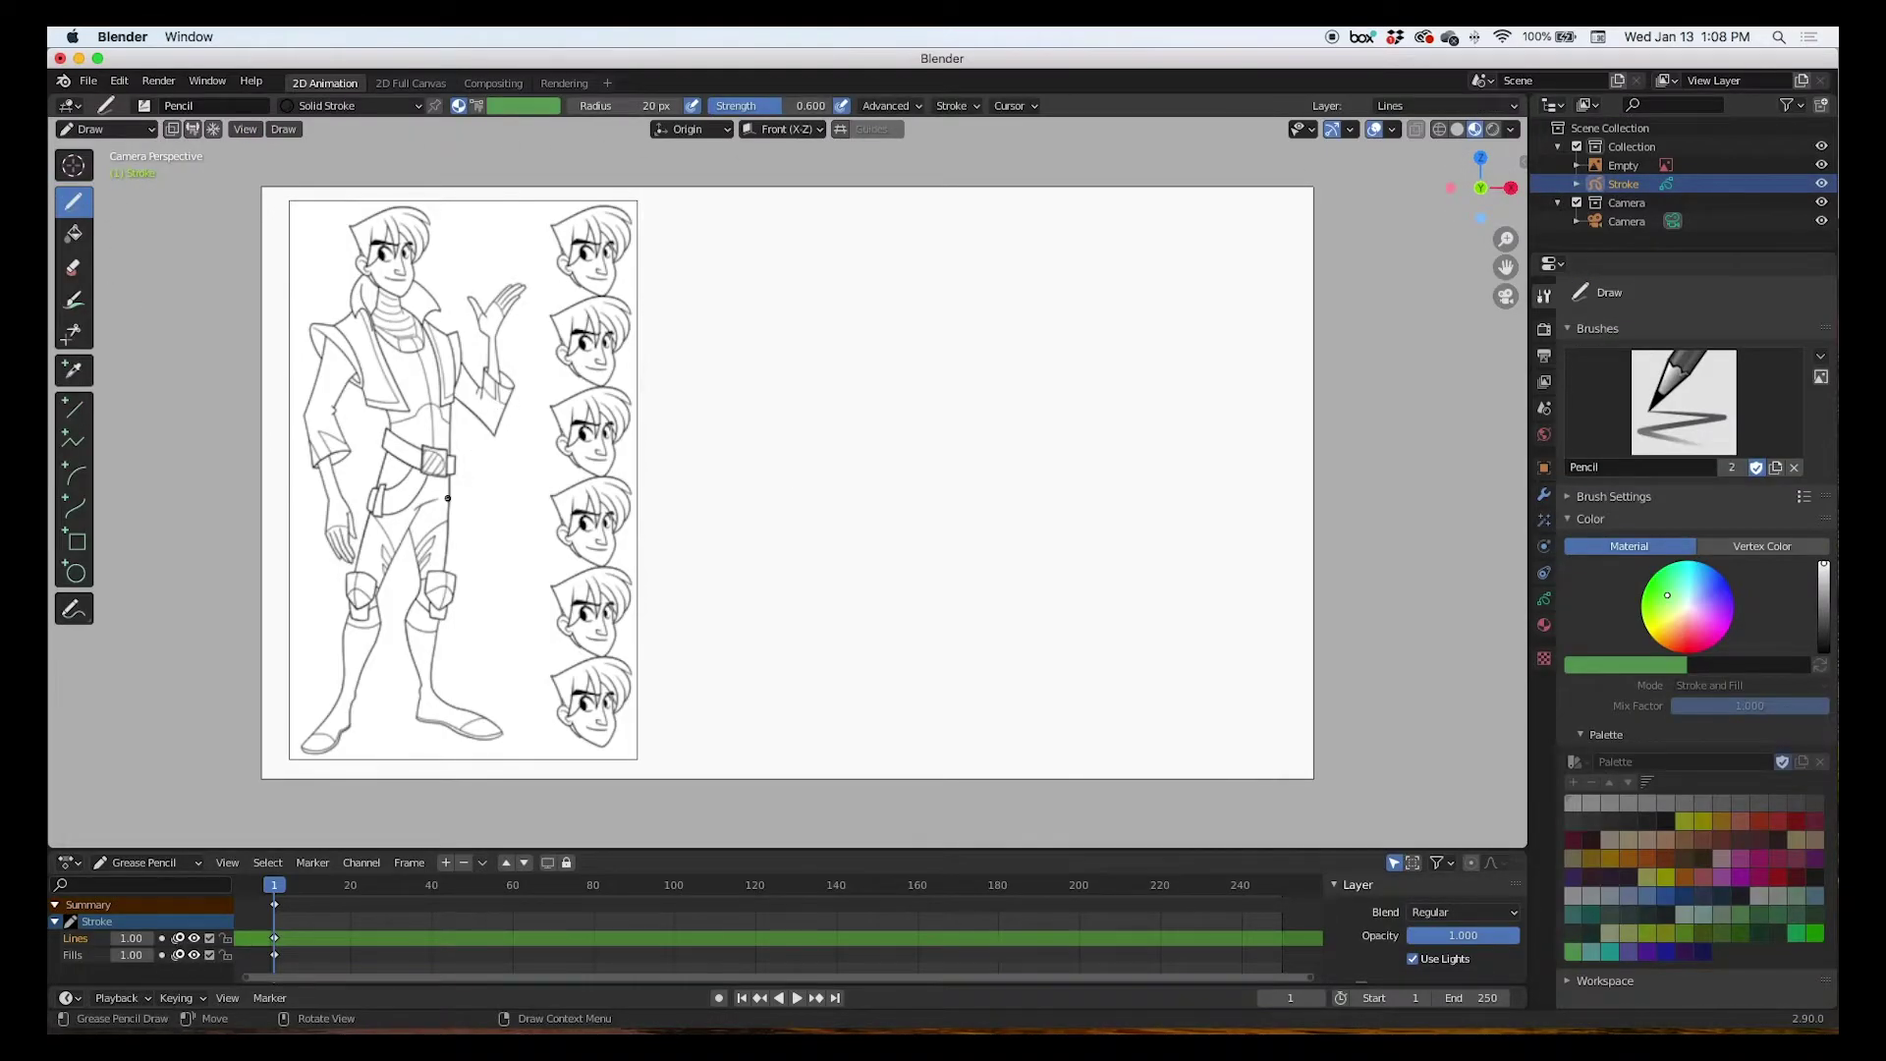
mouse_move(646, 427)
mouse_down()
mouse_move(779, 422)
mouse_move(1179, 505)
mouse_move(1312, 512)
mouse_up()
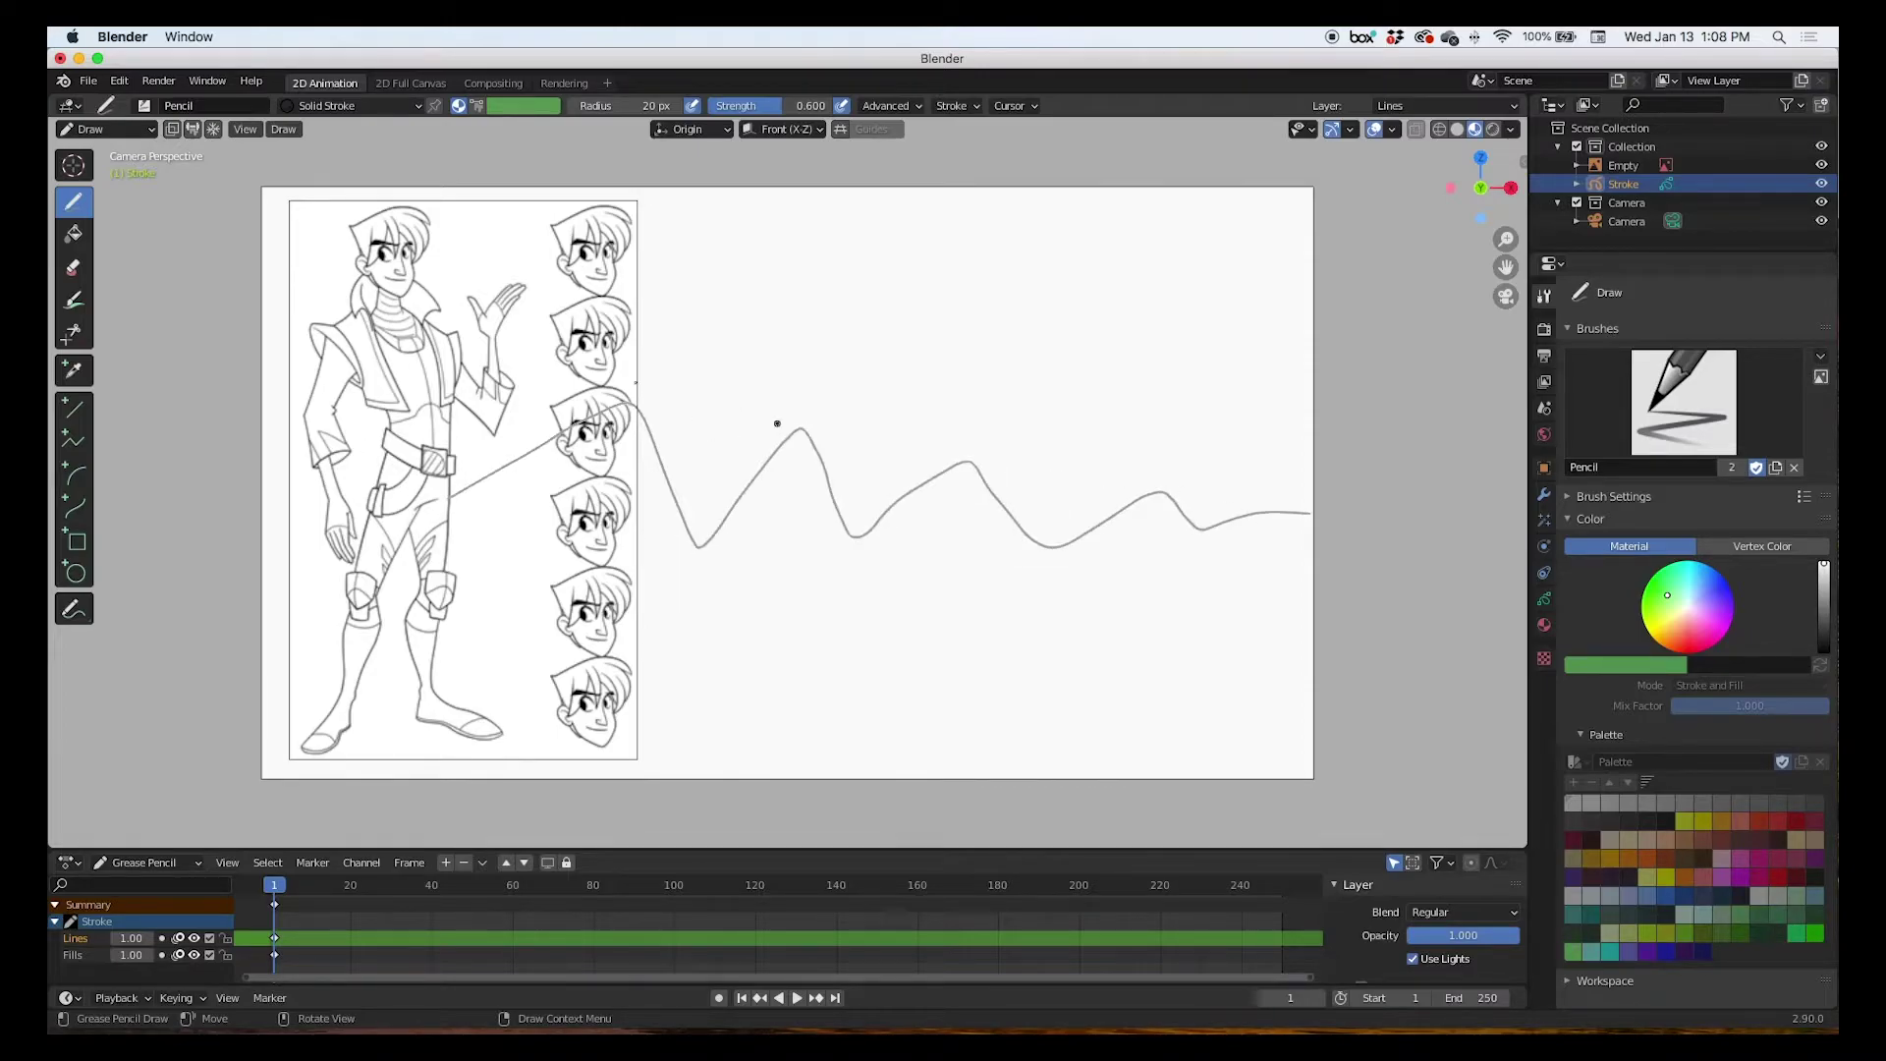
Render the current frame, confirm only the wavy line appears, and close the render window.
click(153, 85)
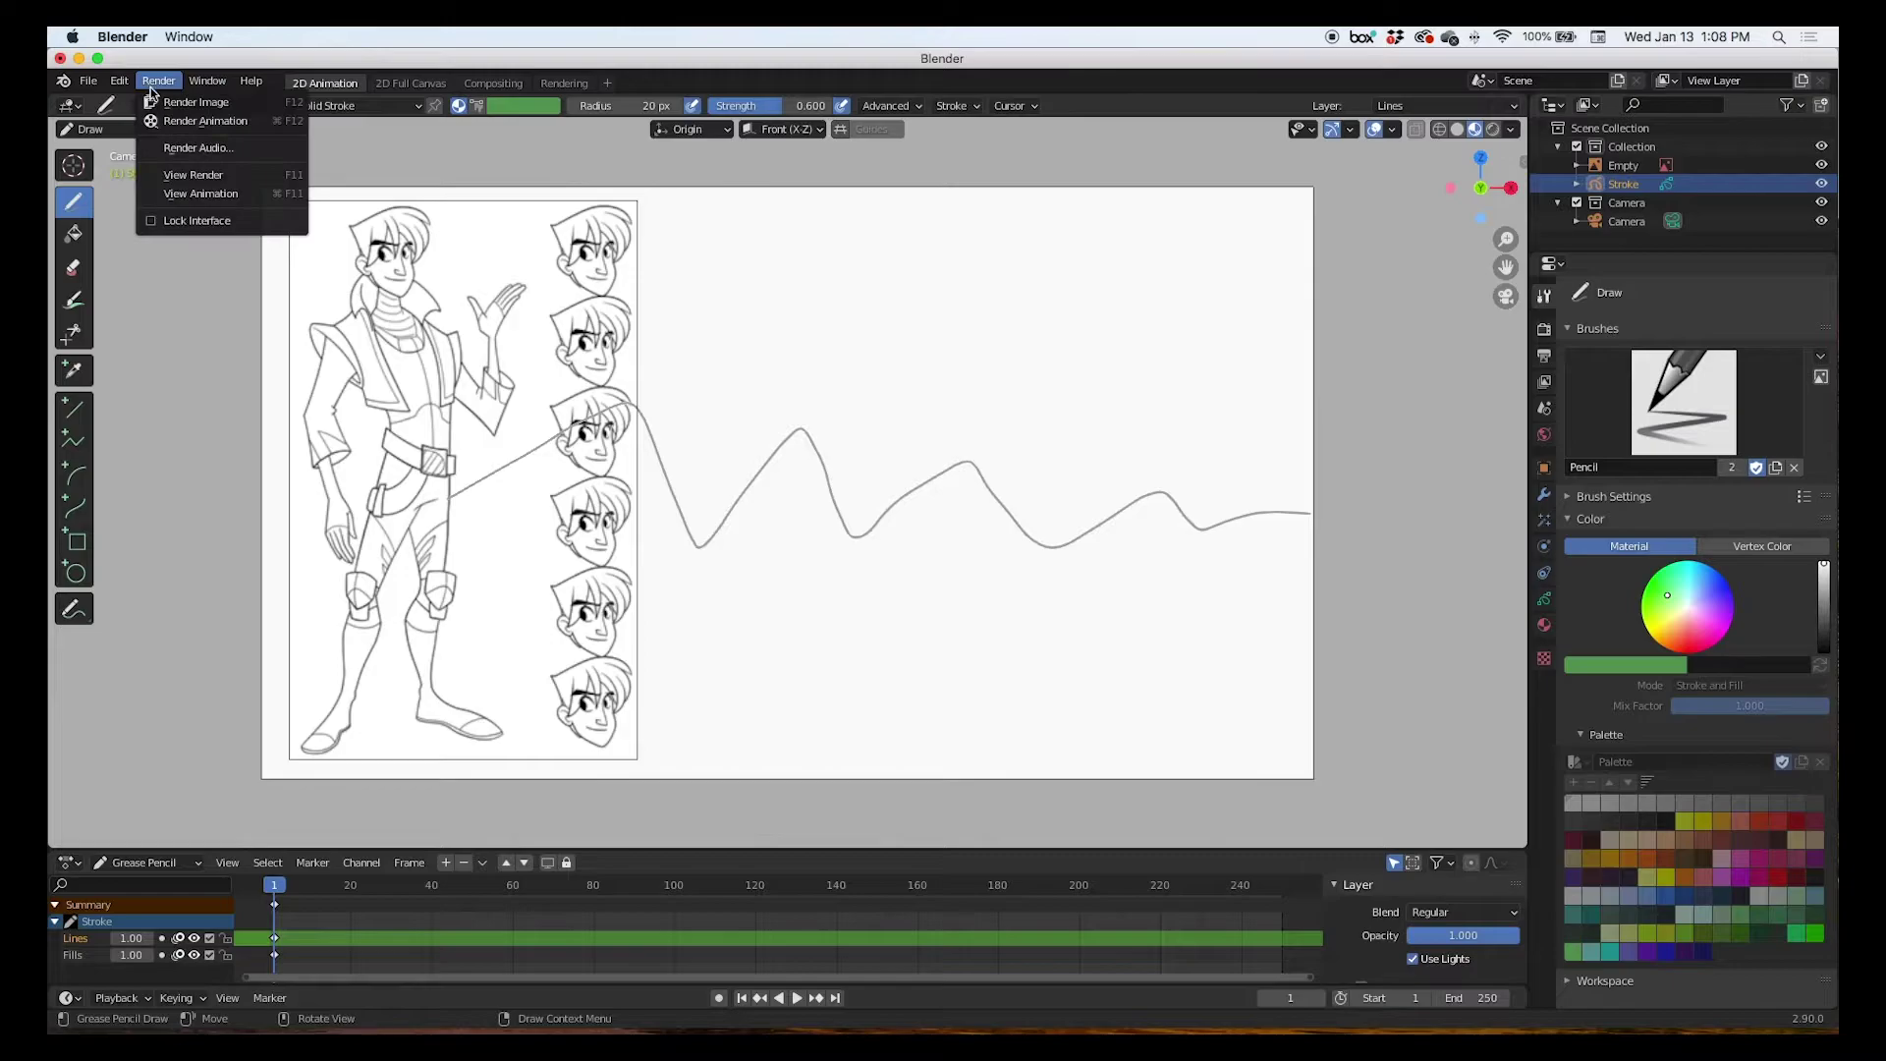
click(160, 104)
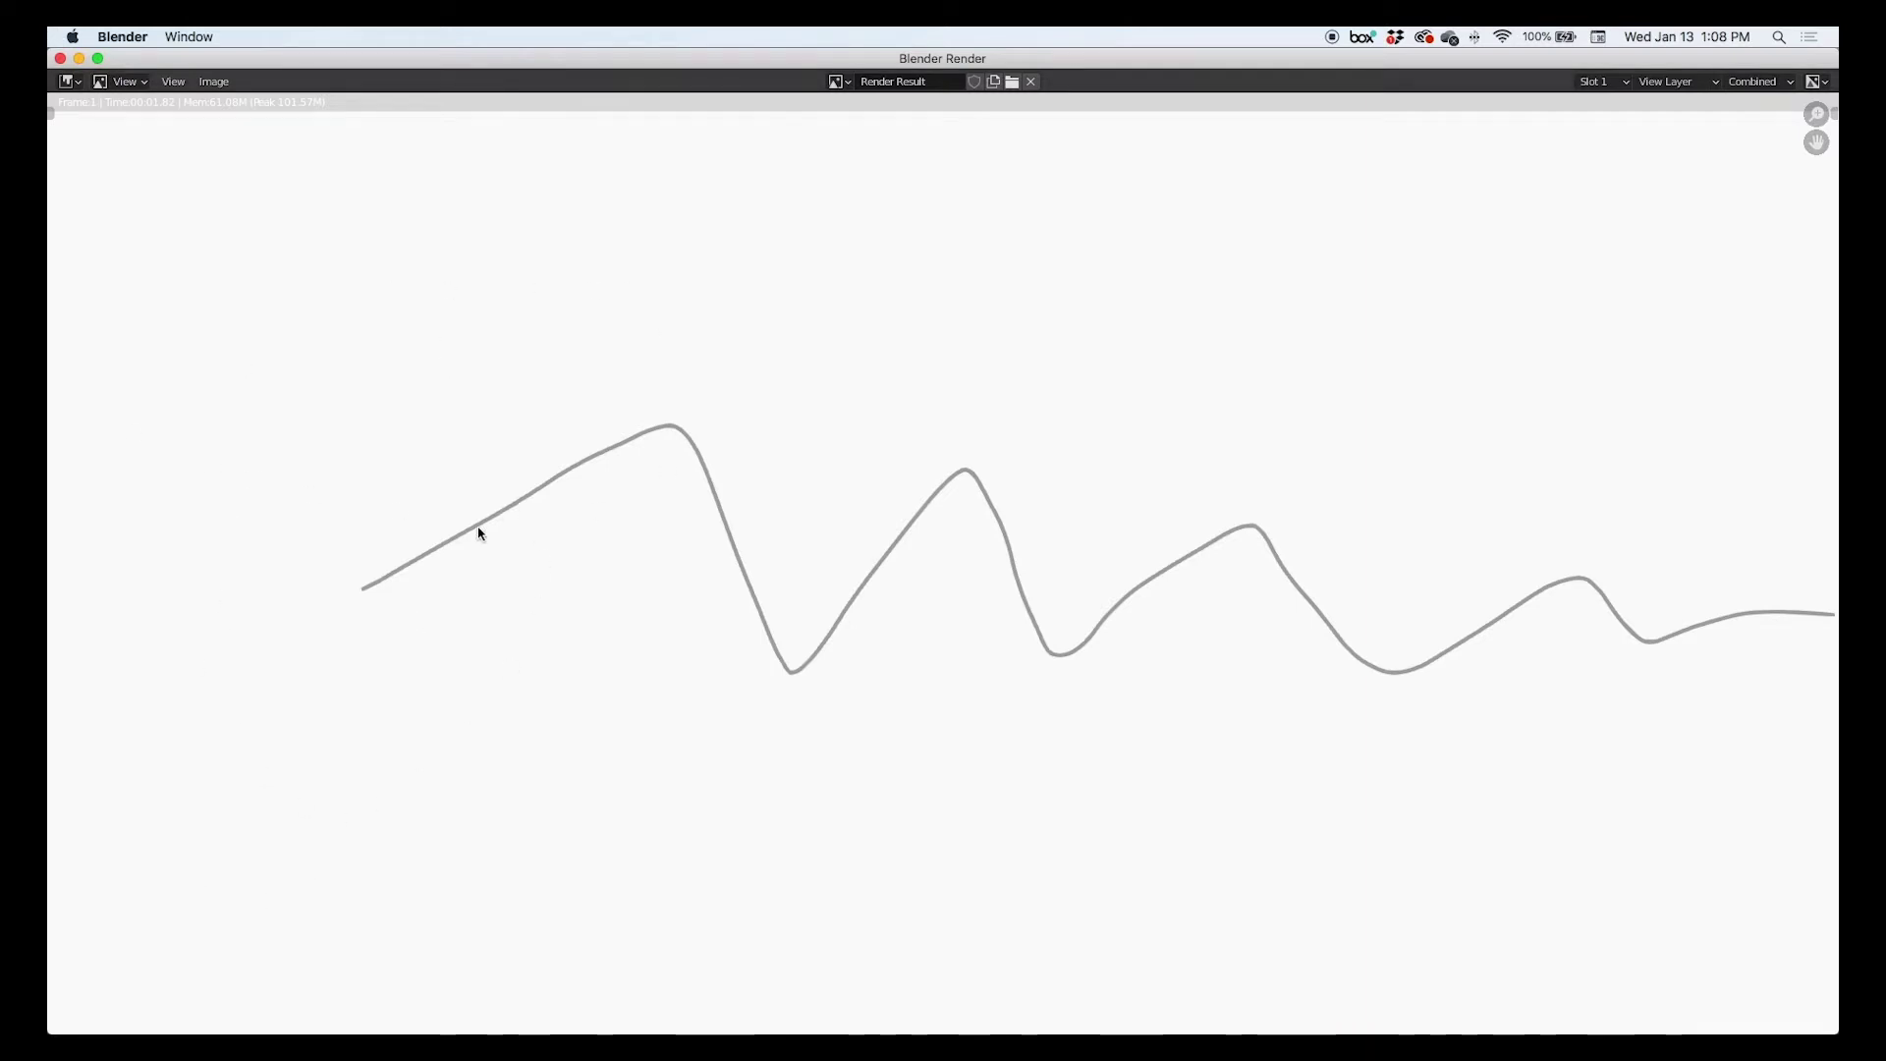
click(60, 58)
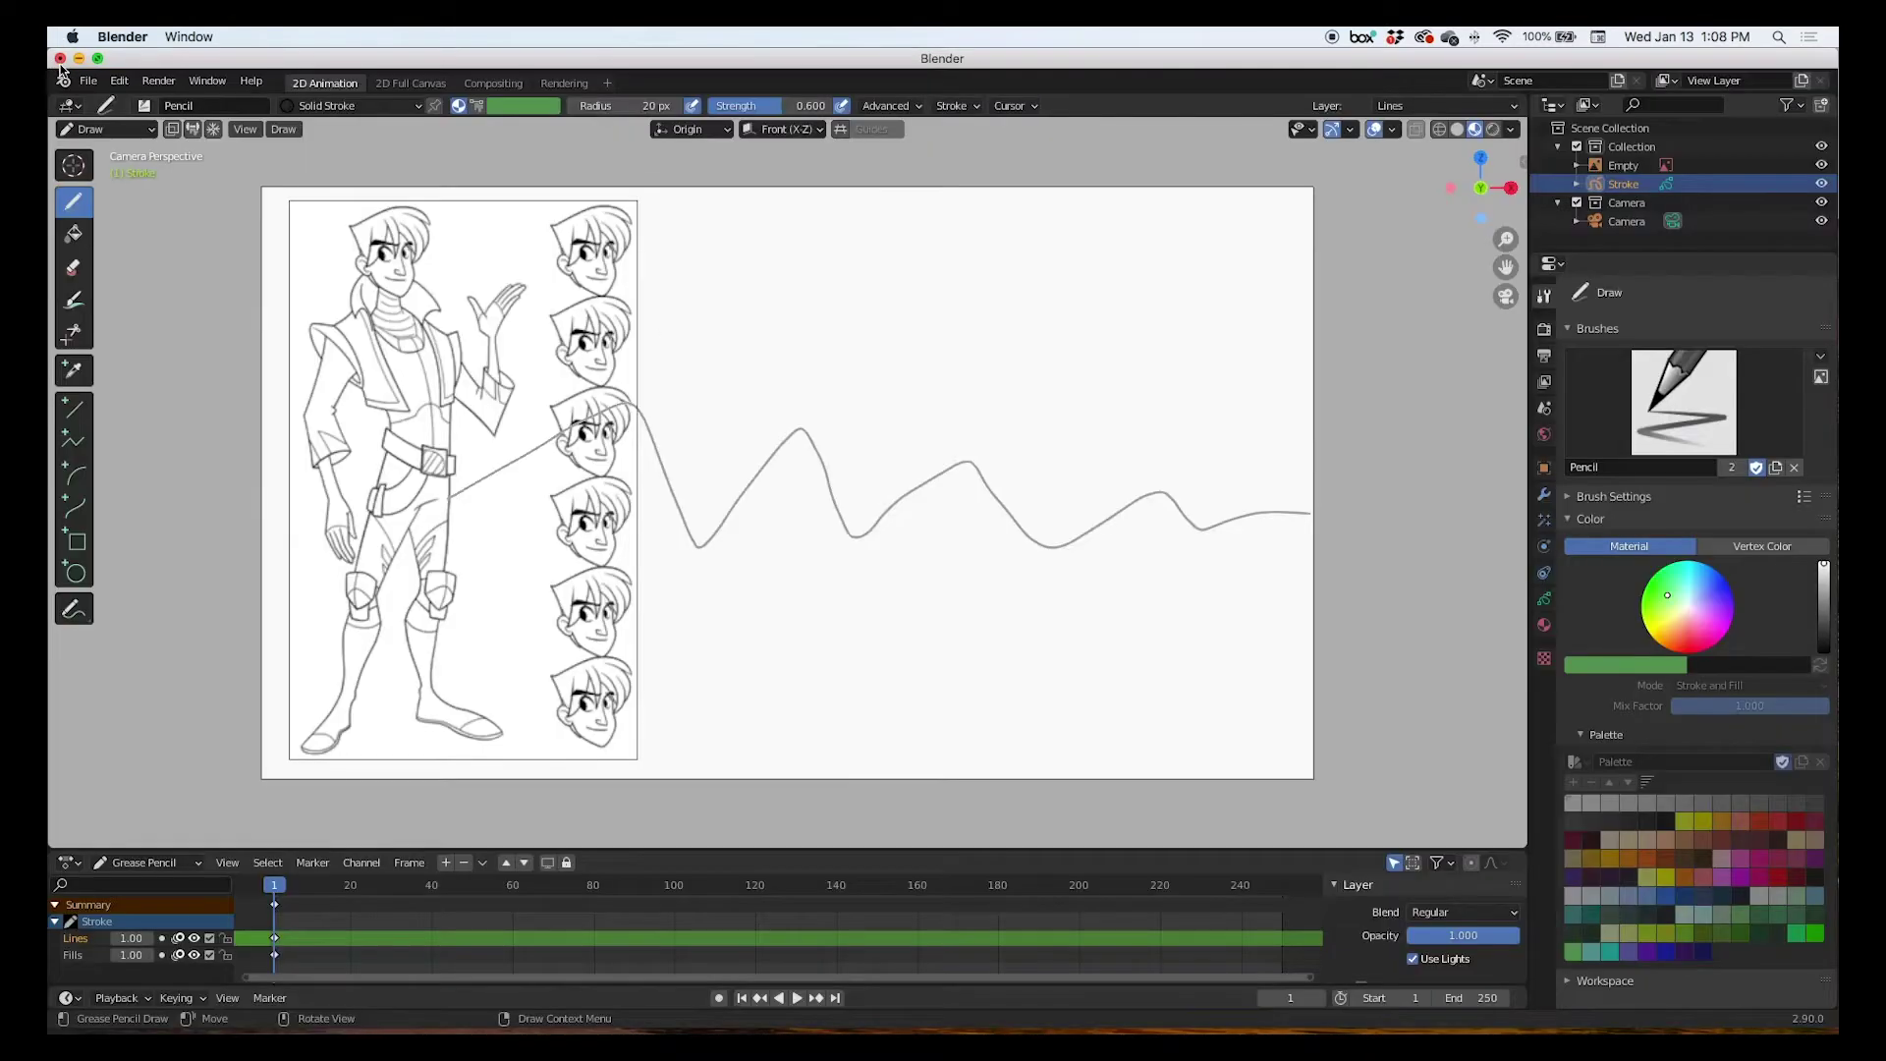
Return to Object Mode and add proportions.png from the Desktop as a background image.
click(103, 128)
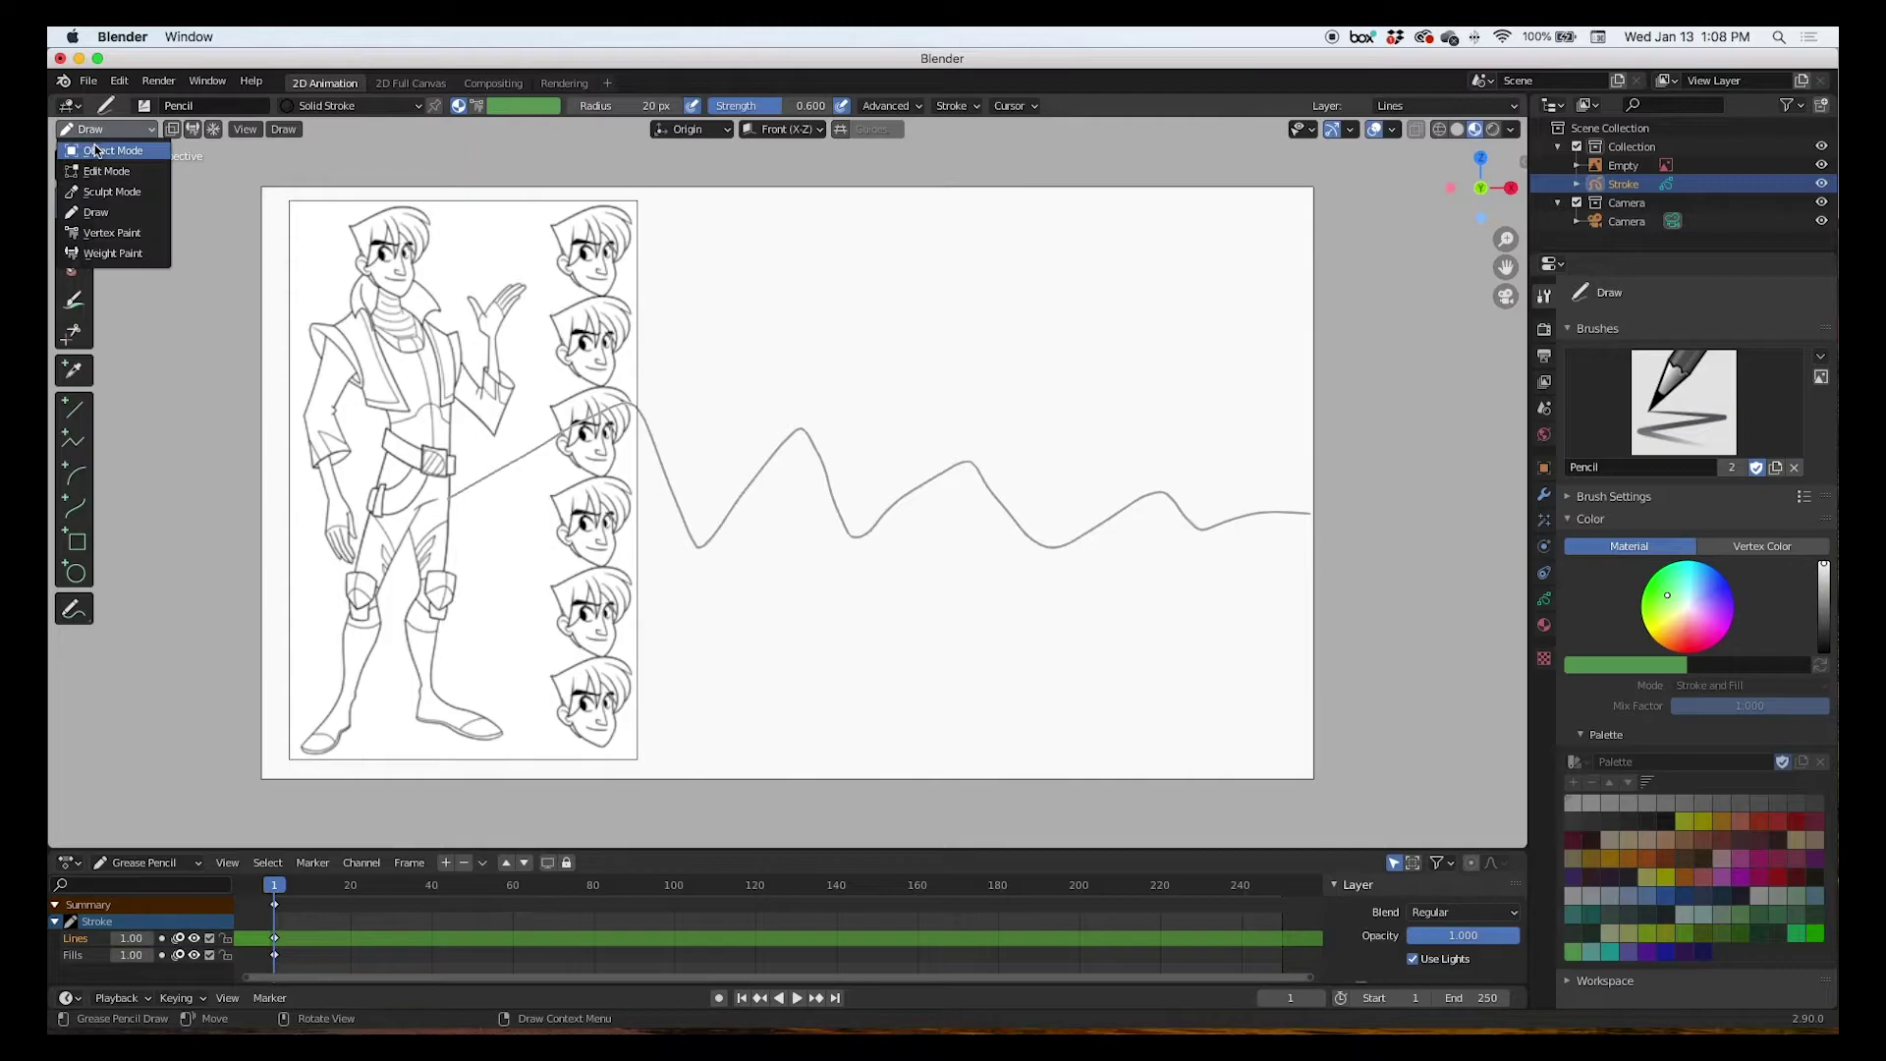
click(100, 152)
click(259, 129)
mouse_move(283, 353)
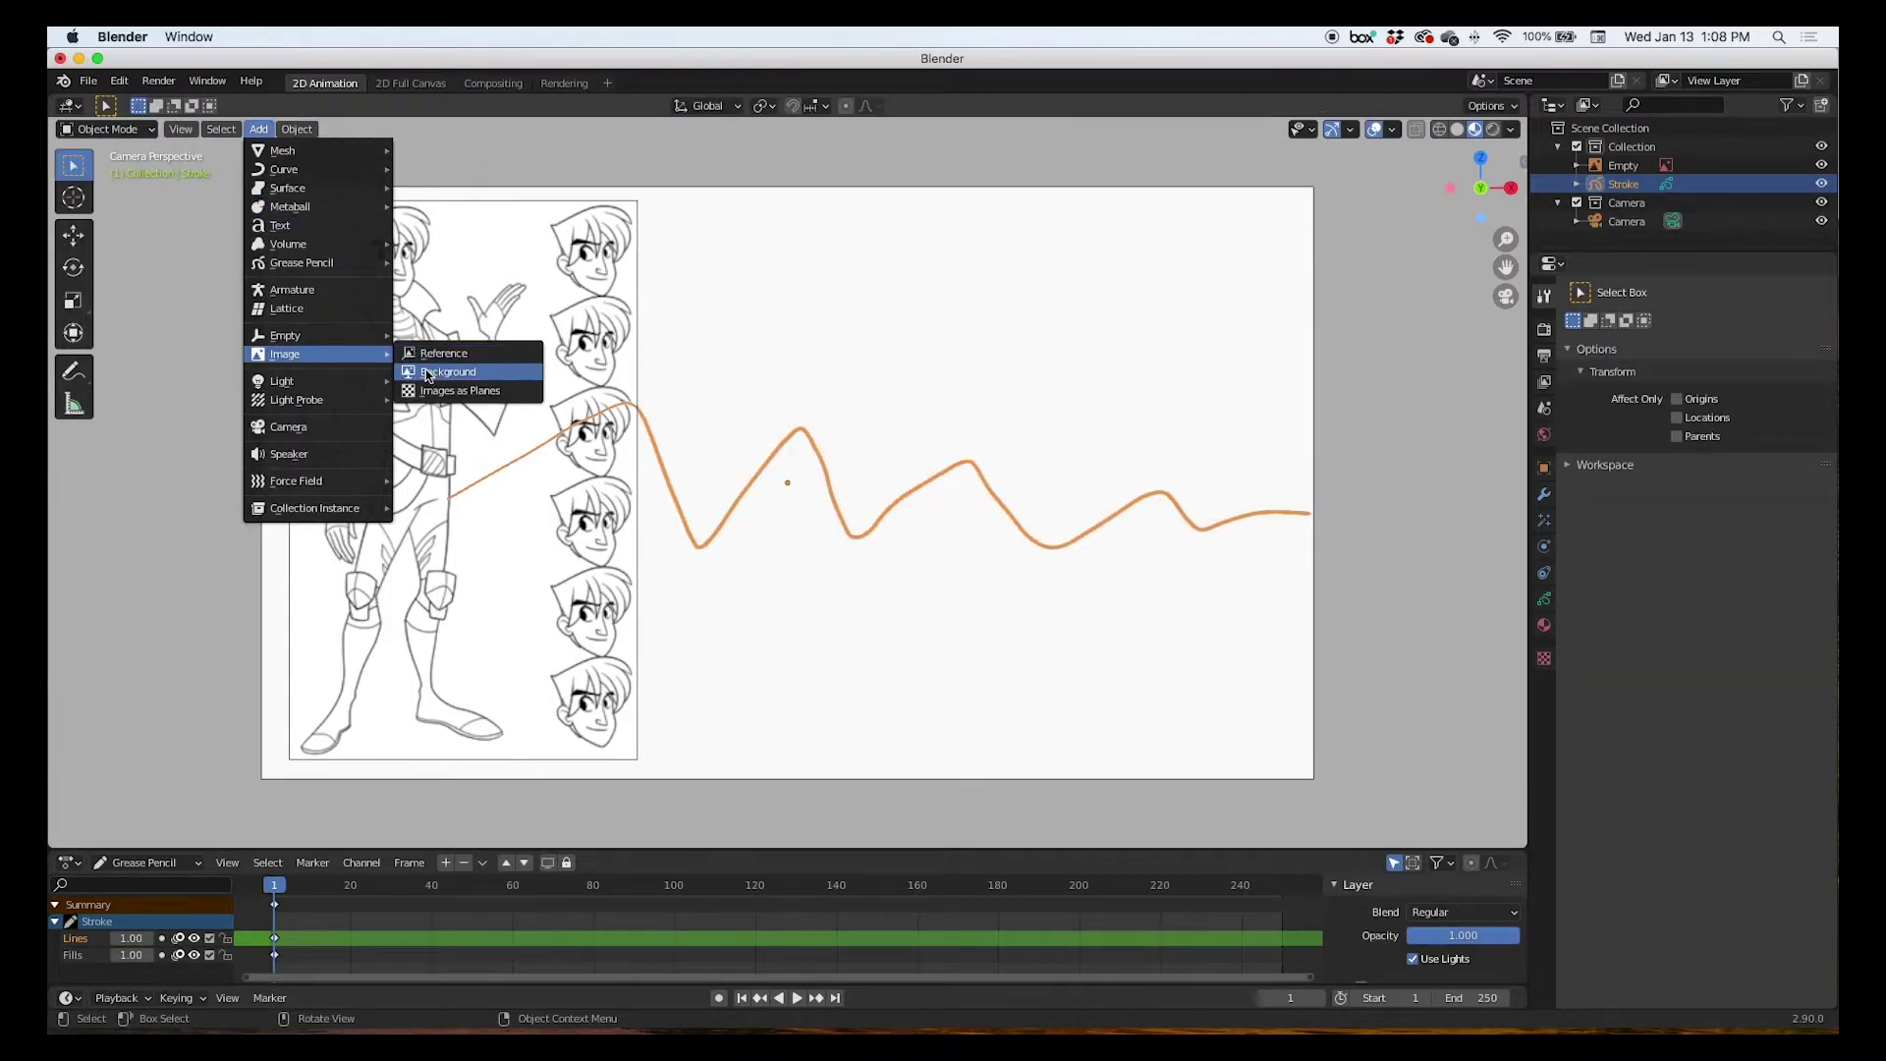
click(429, 372)
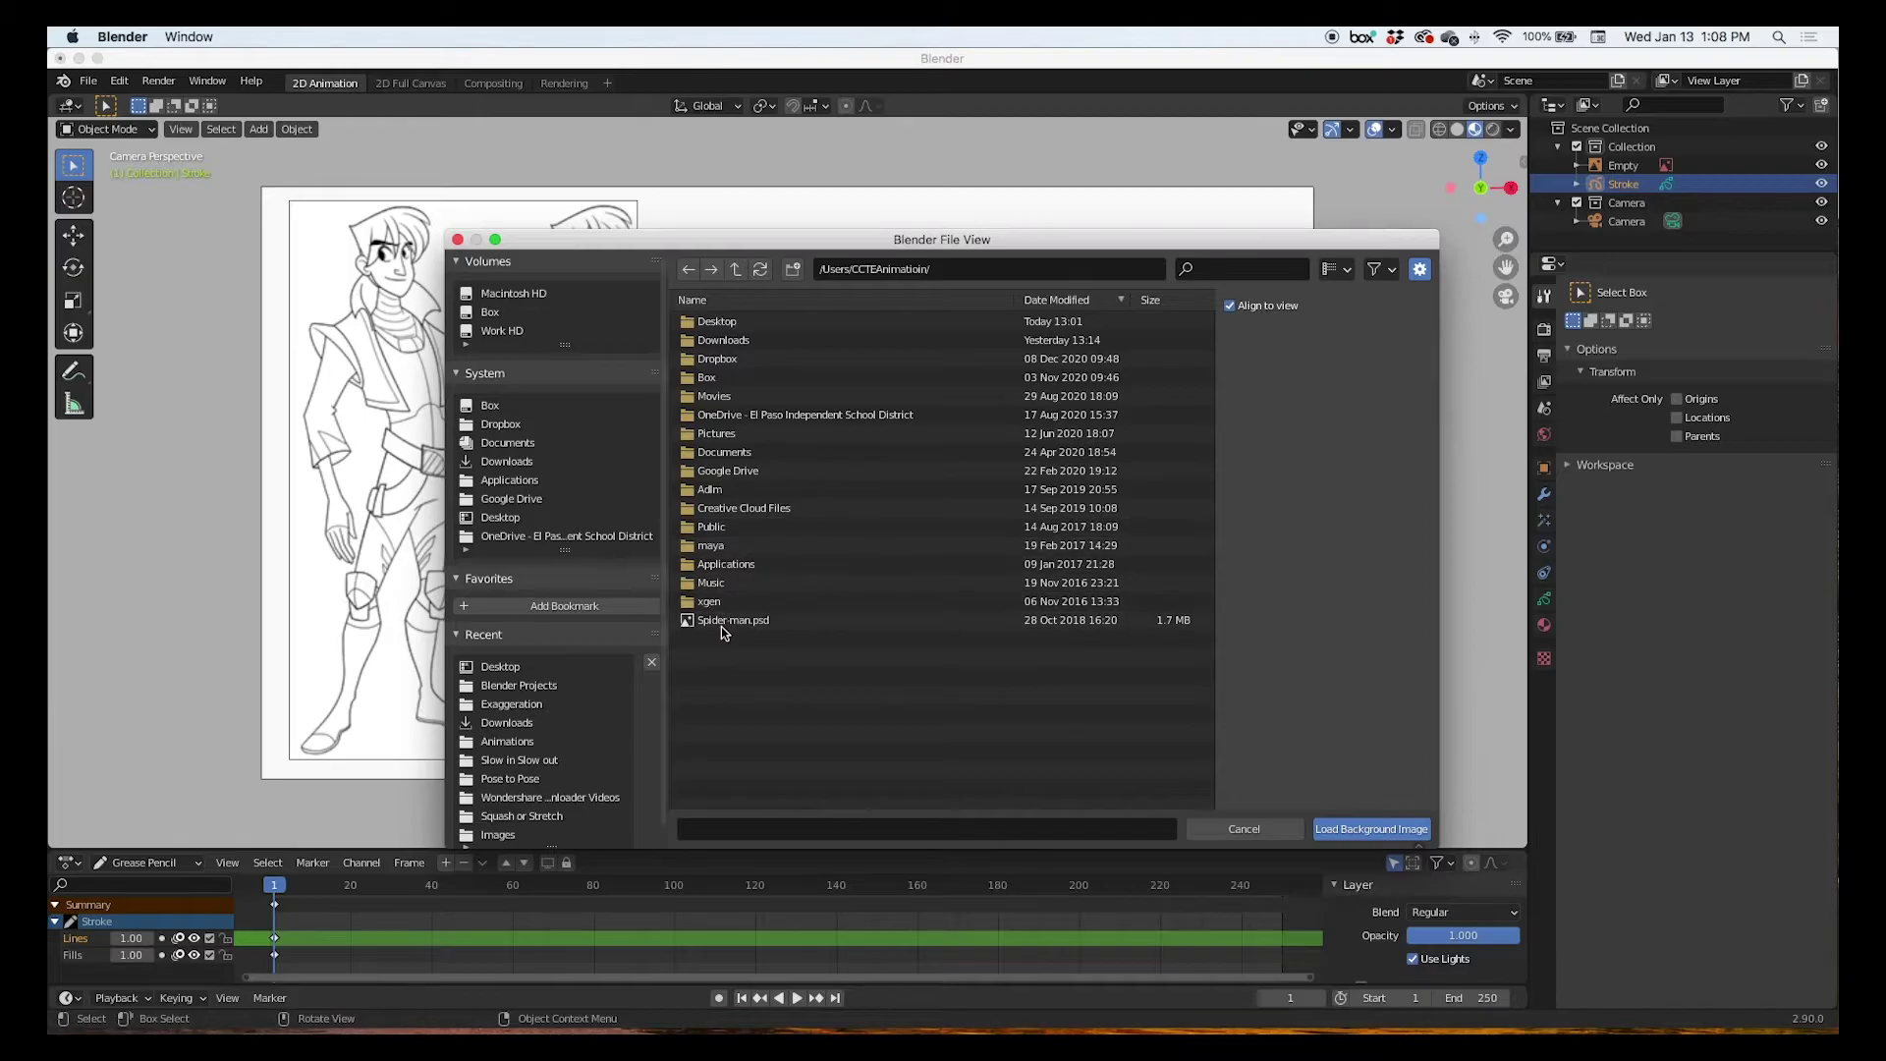
click(503, 513)
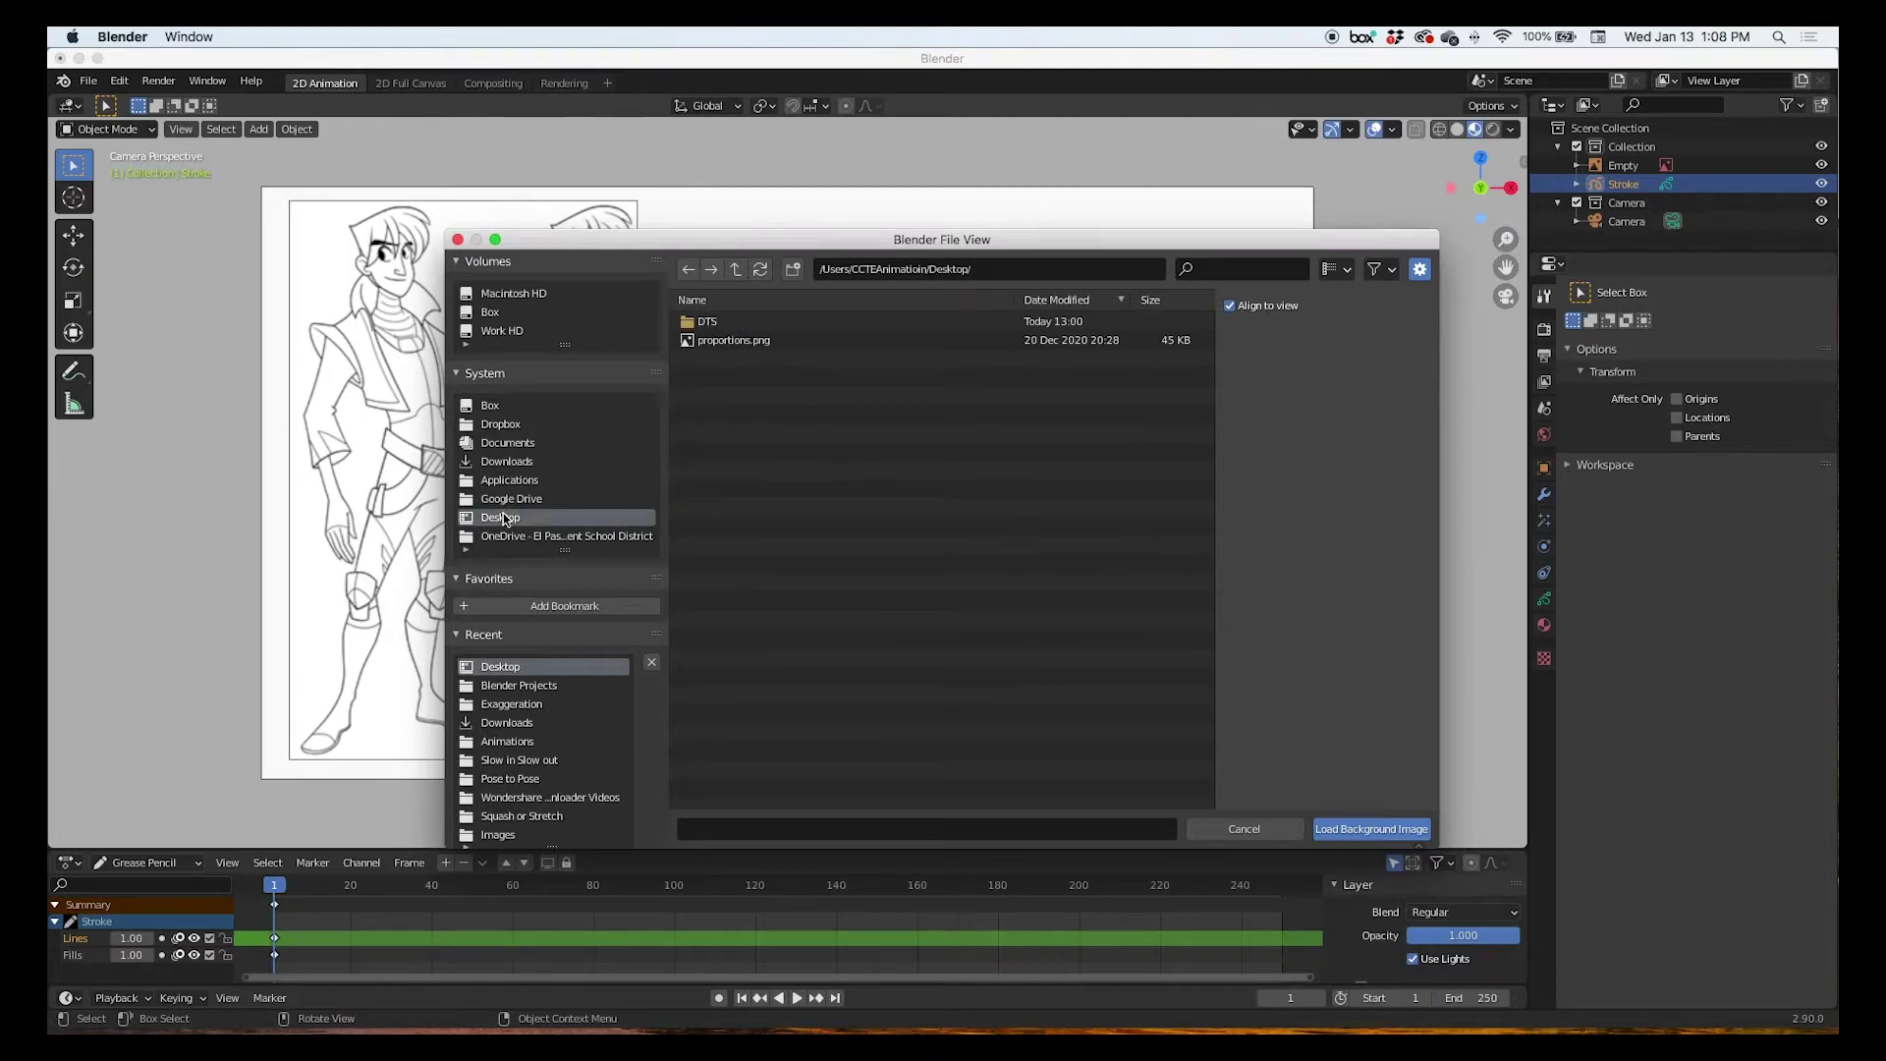
double_click(721, 339)
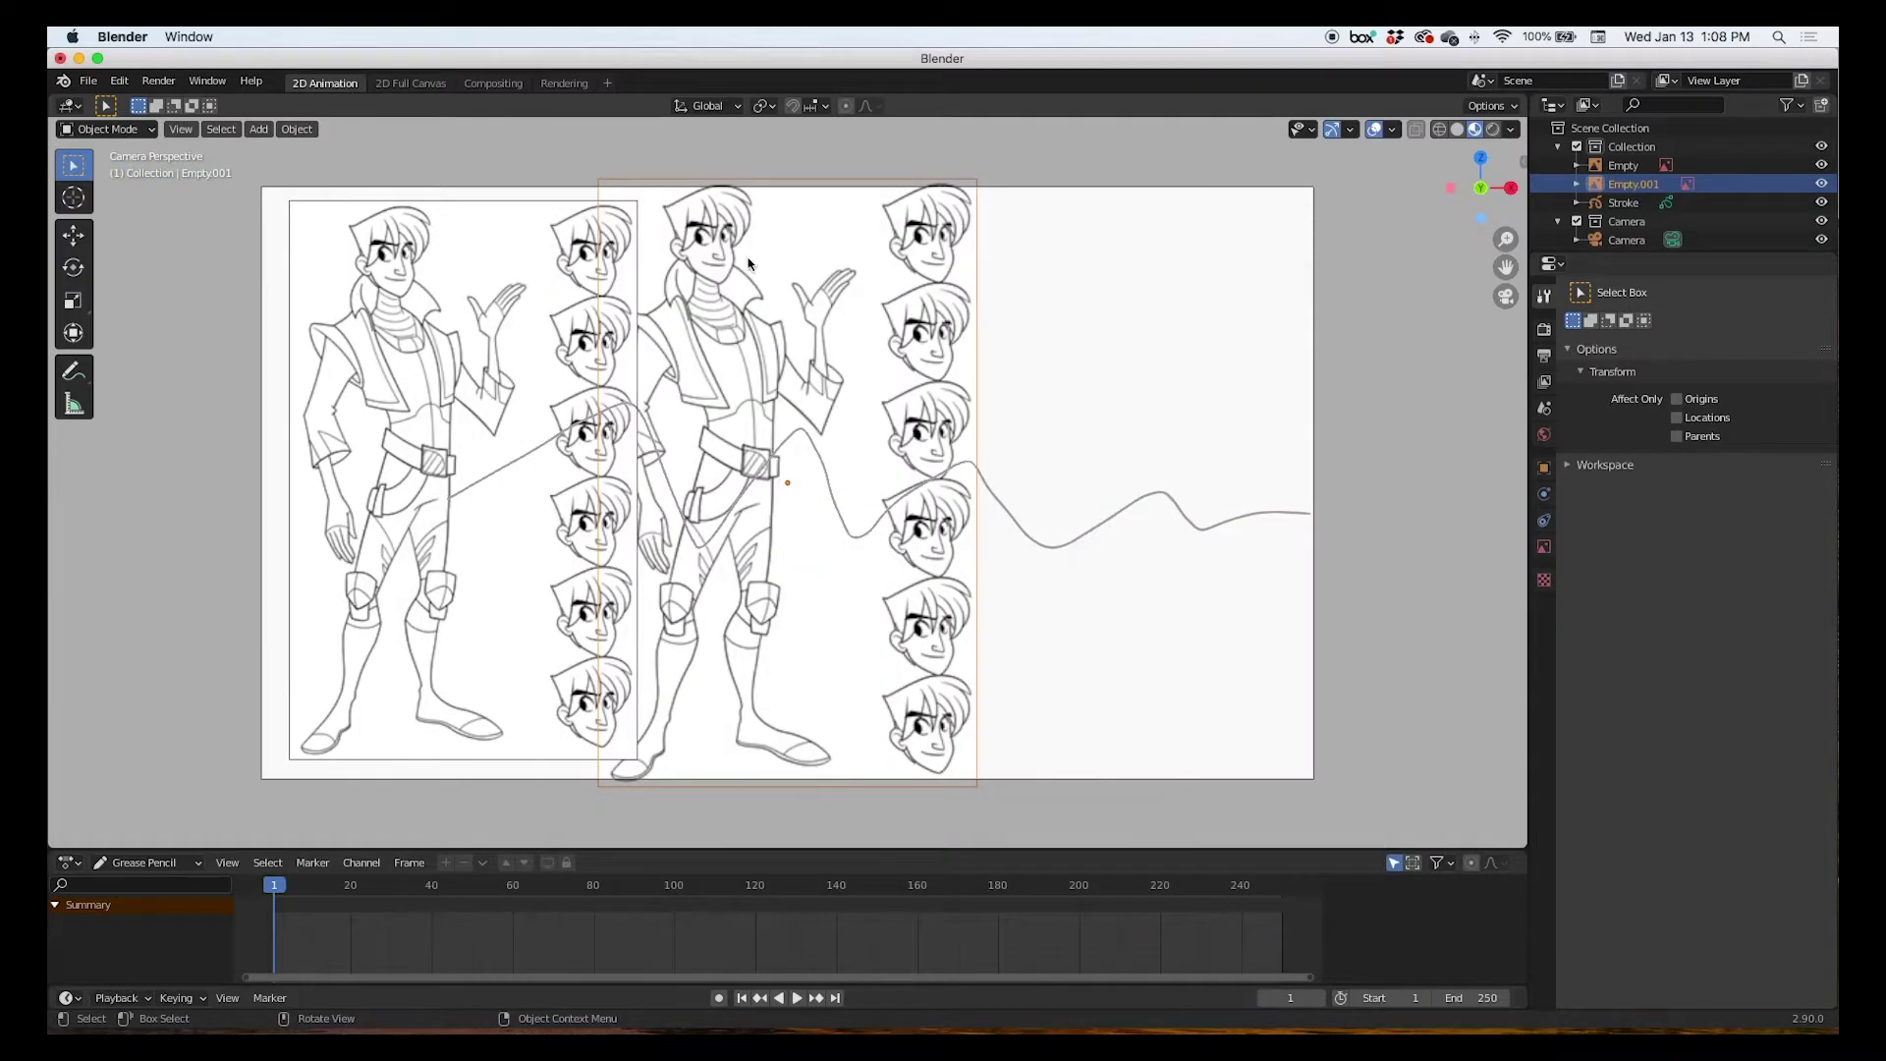
Resize the background character sheet to match the first and move it to the frame's right side.
drag(603, 185, 661, 238)
drag(809, 512, 988, 476)
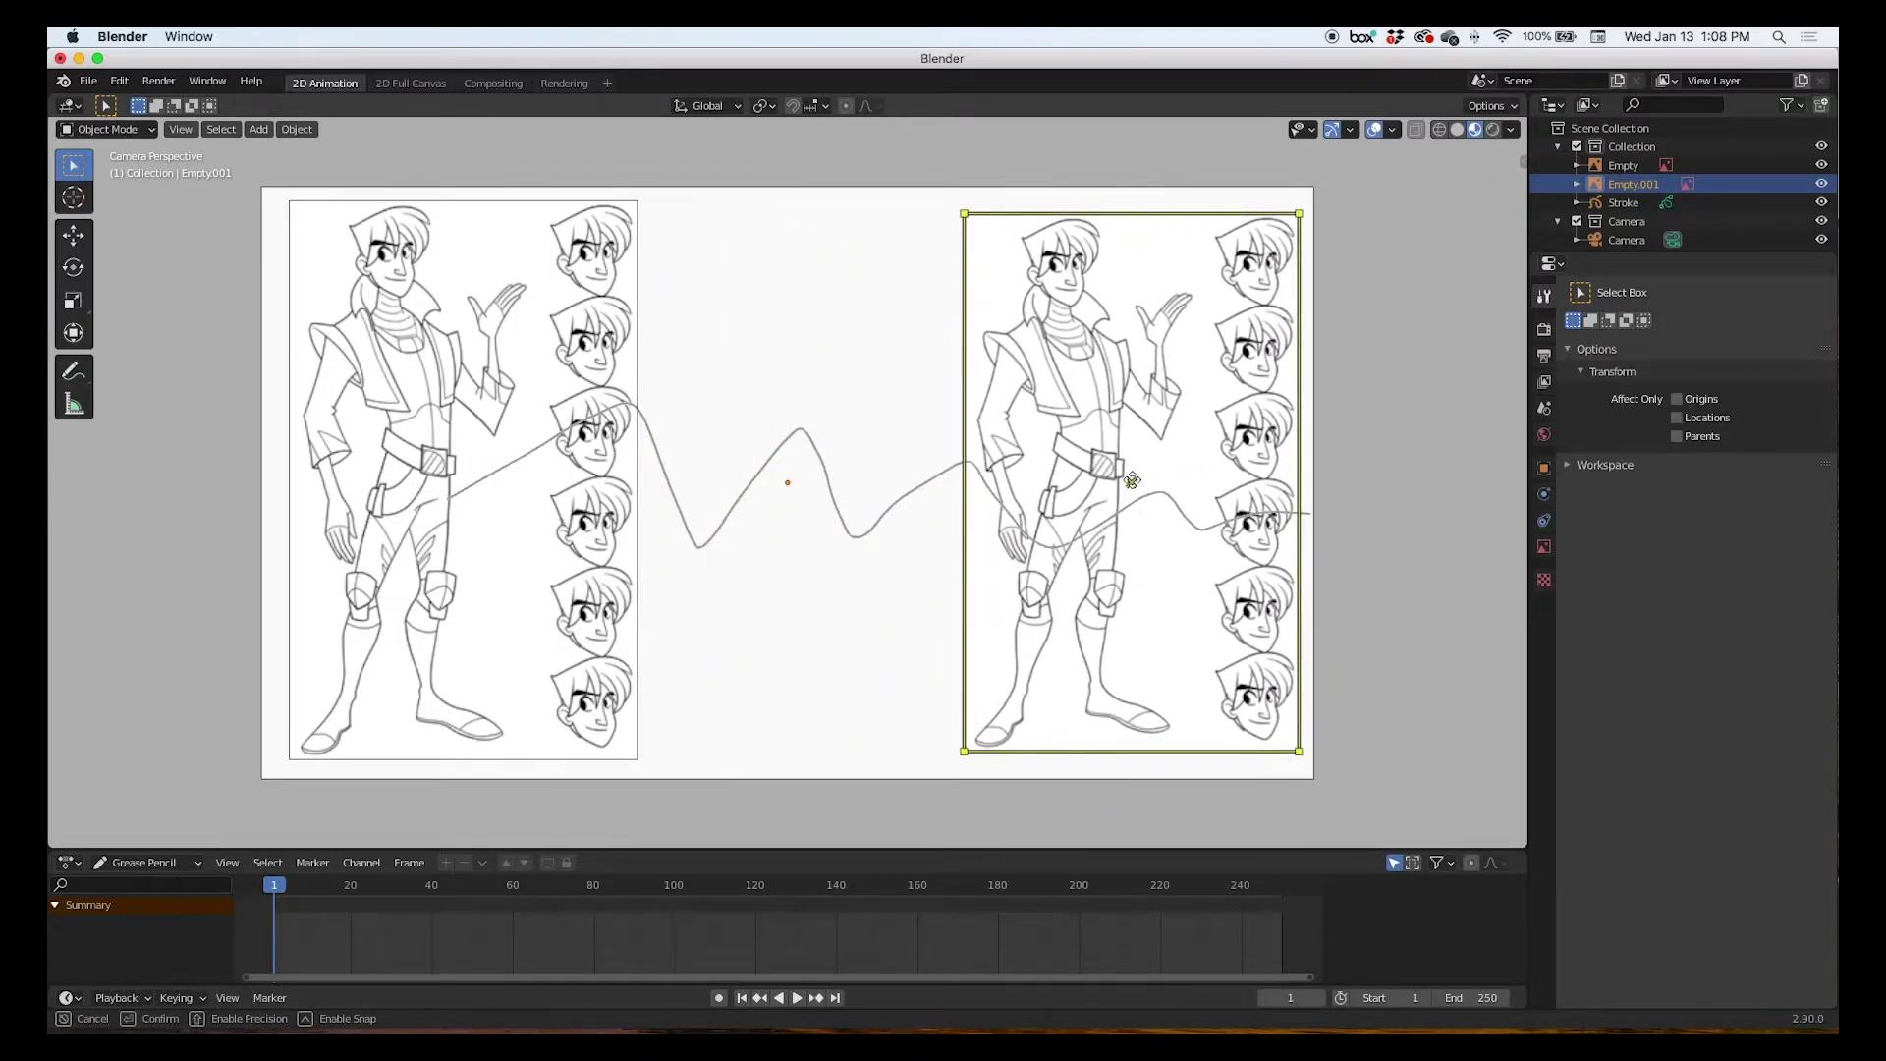
drag(988, 476, 1148, 478)
drag(965, 752, 957, 764)
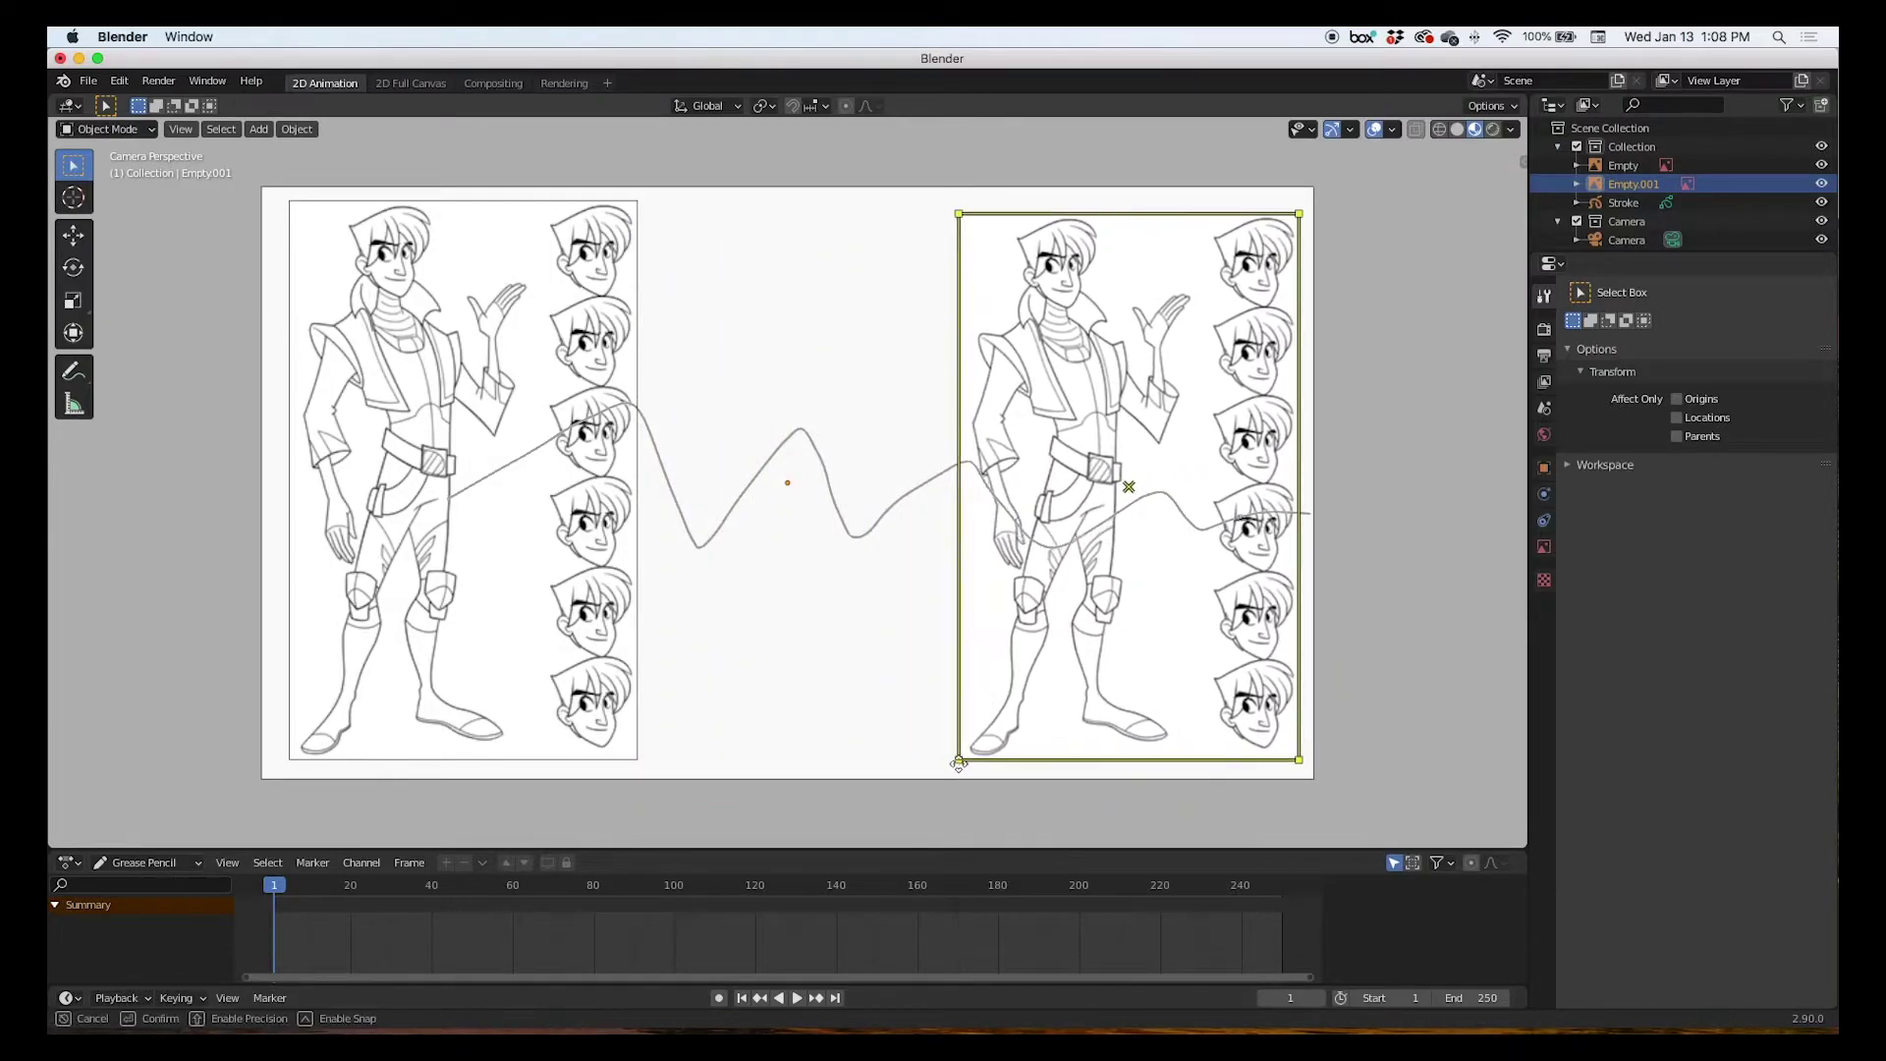
drag(956, 213, 950, 204)
click(812, 310)
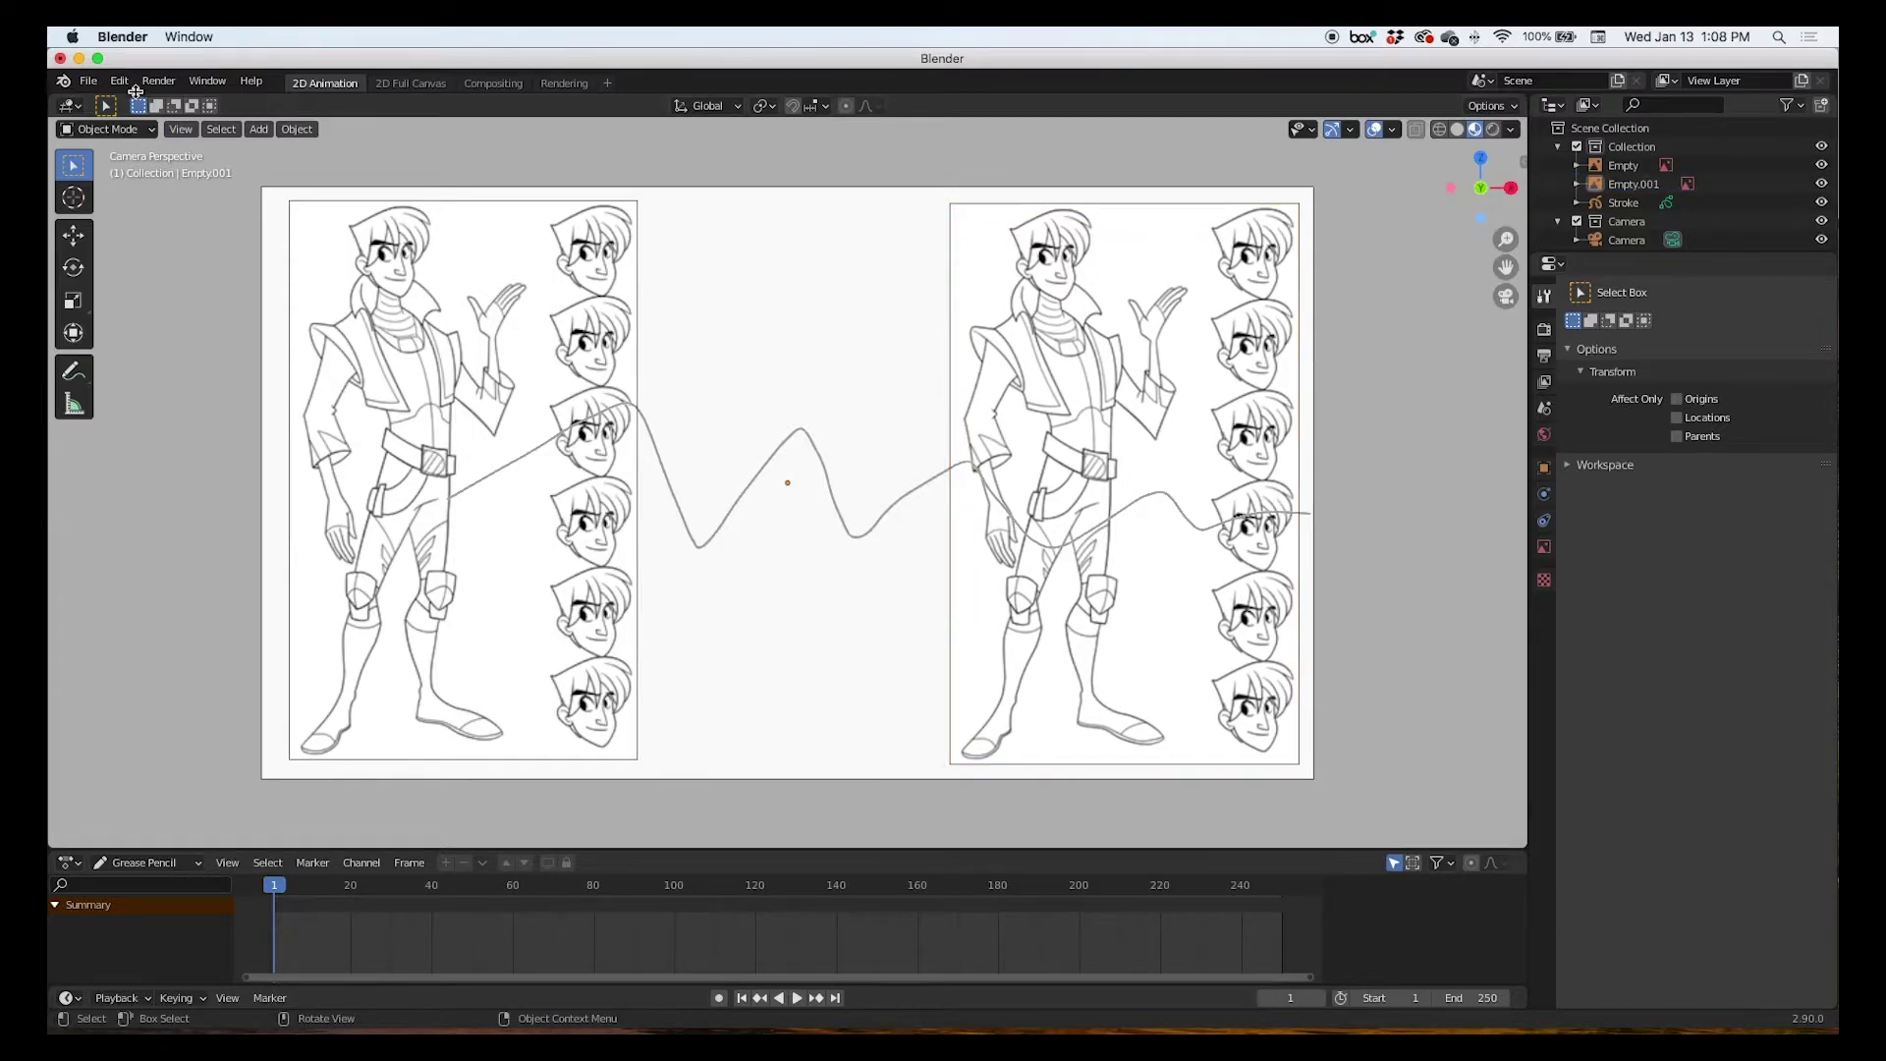
Render the camera view, verify neither character sheet shows, and close the render window.
click(87, 80)
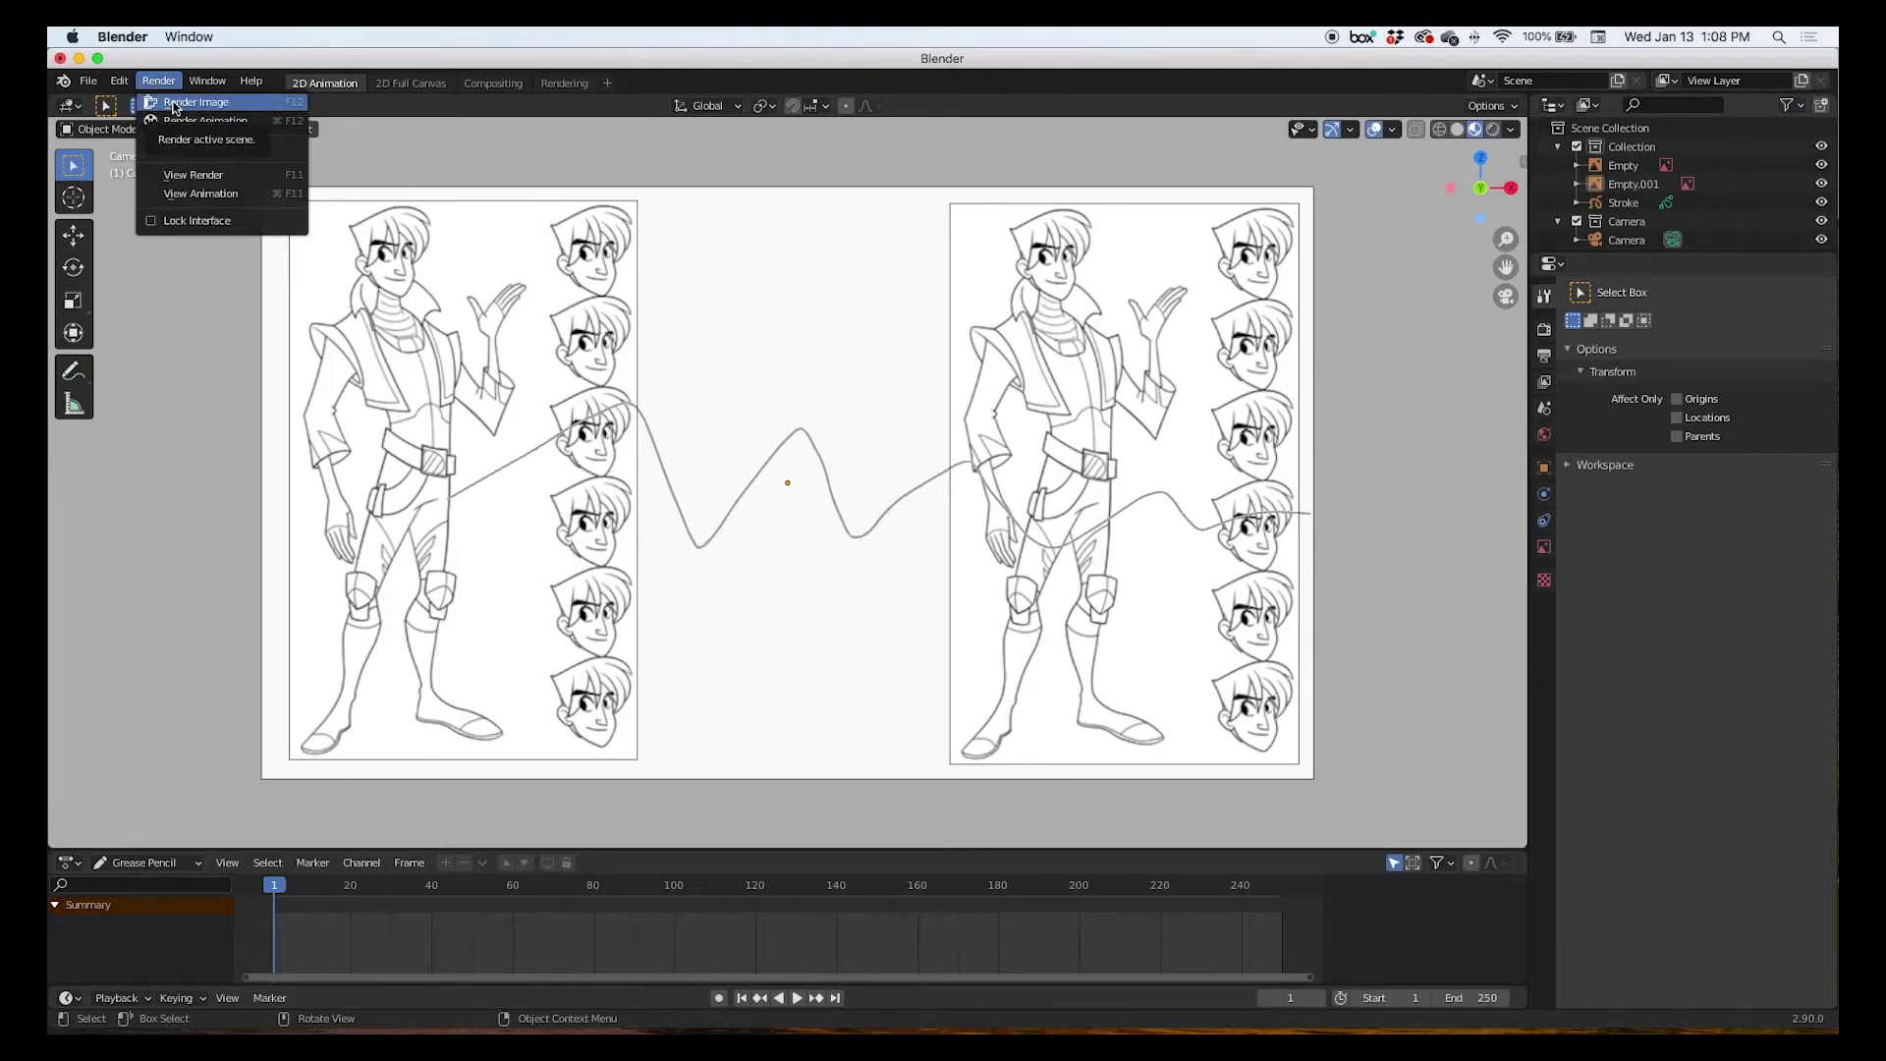
click(175, 107)
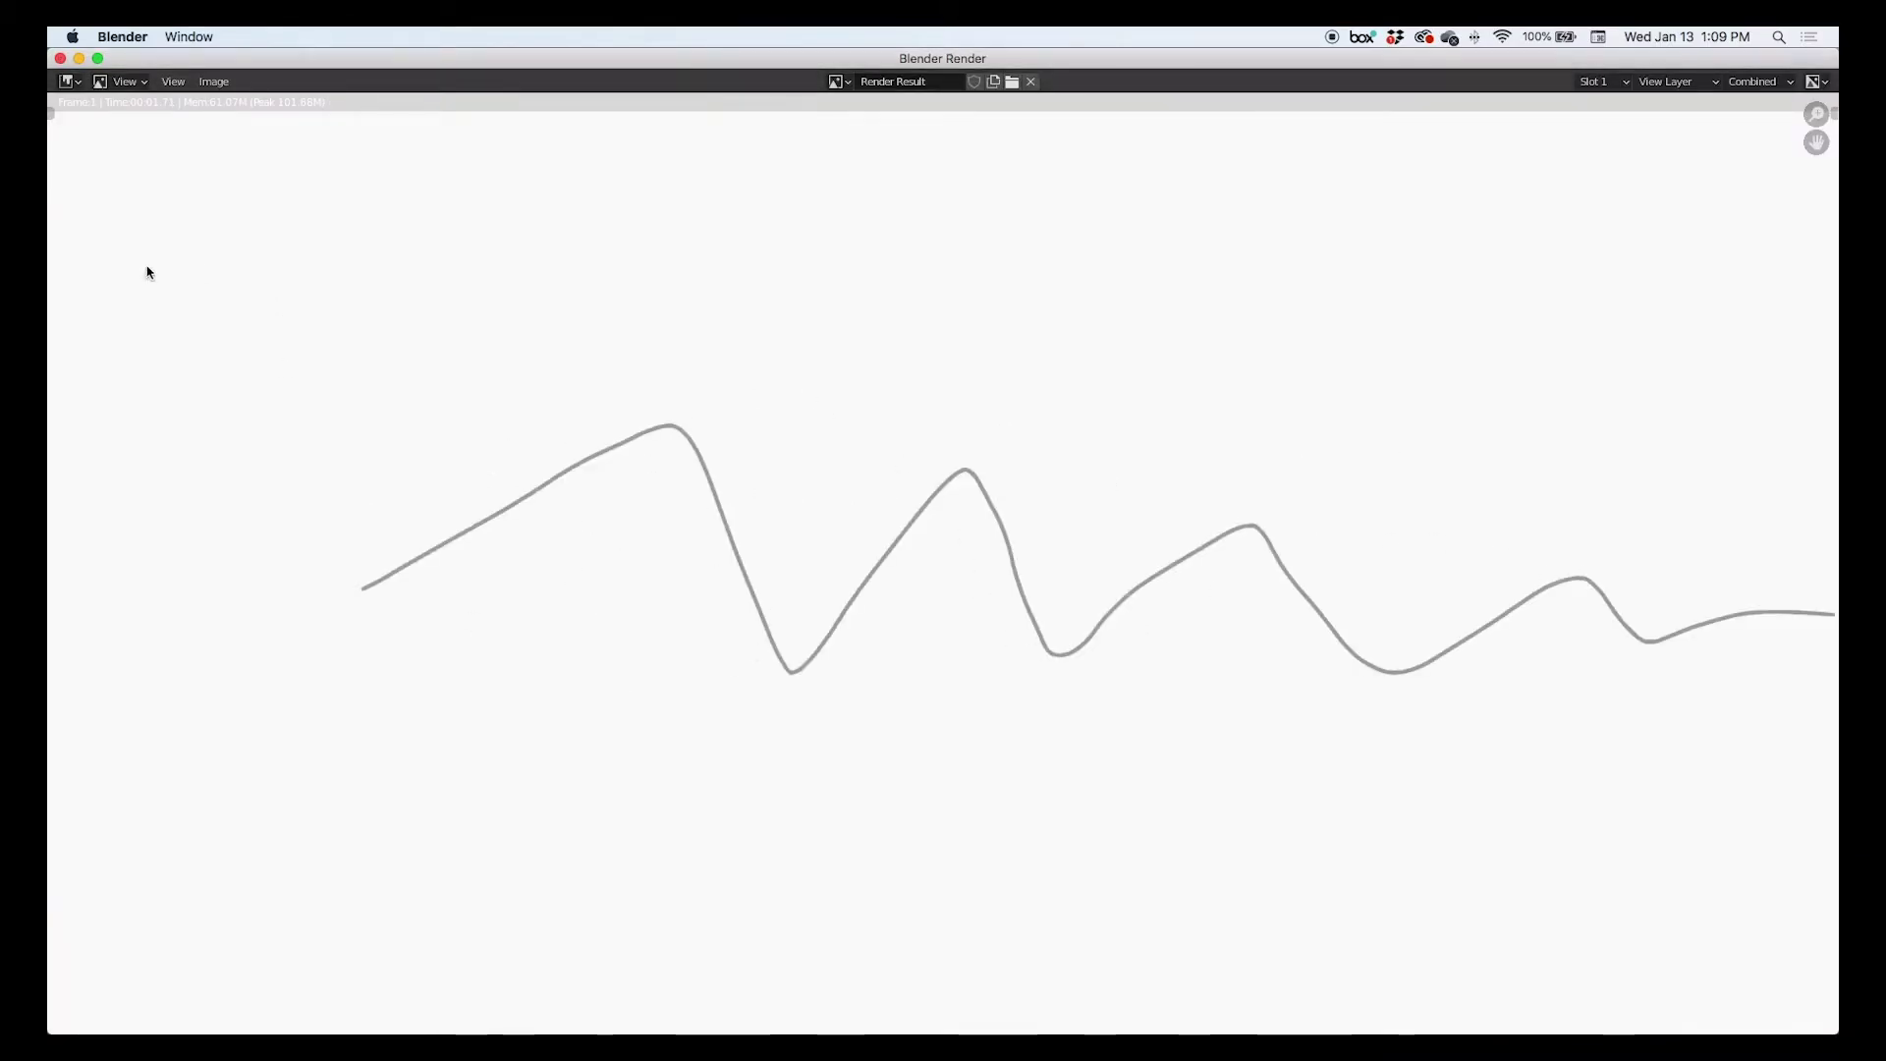
click(60, 58)
click(117, 82)
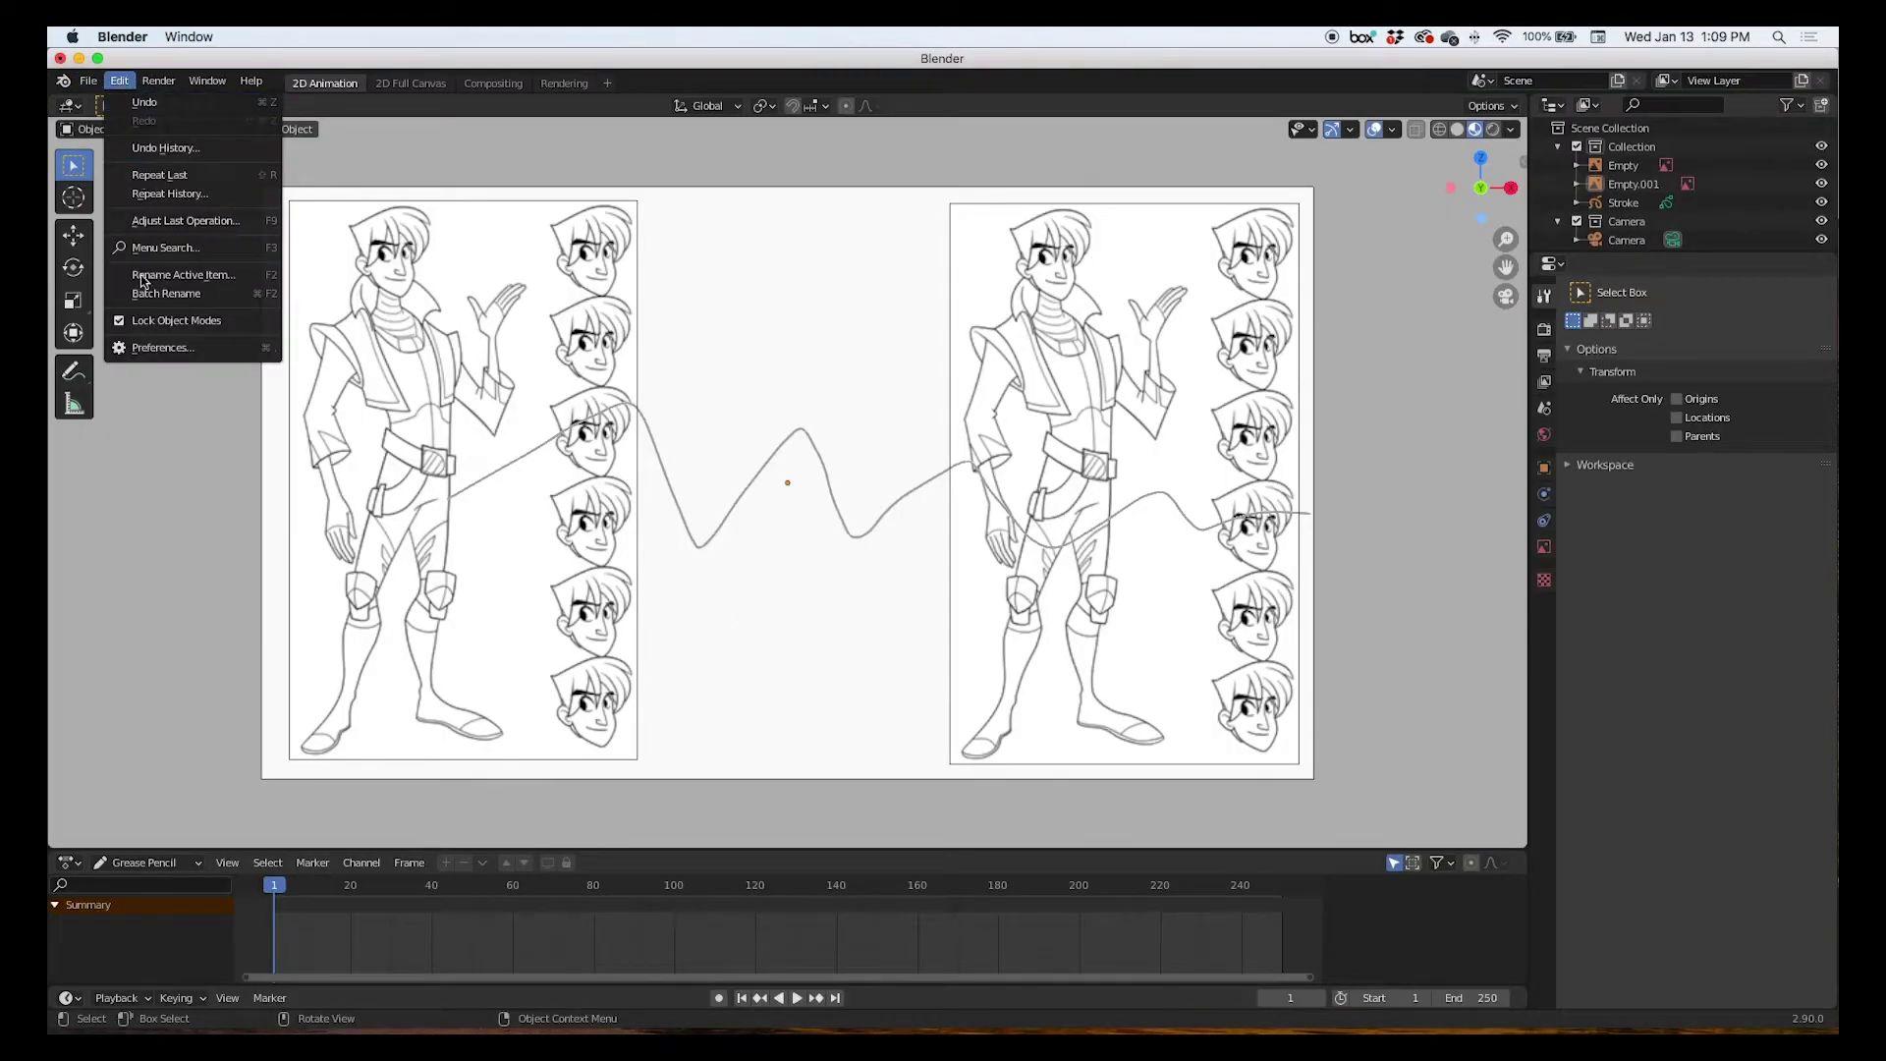
click(162, 347)
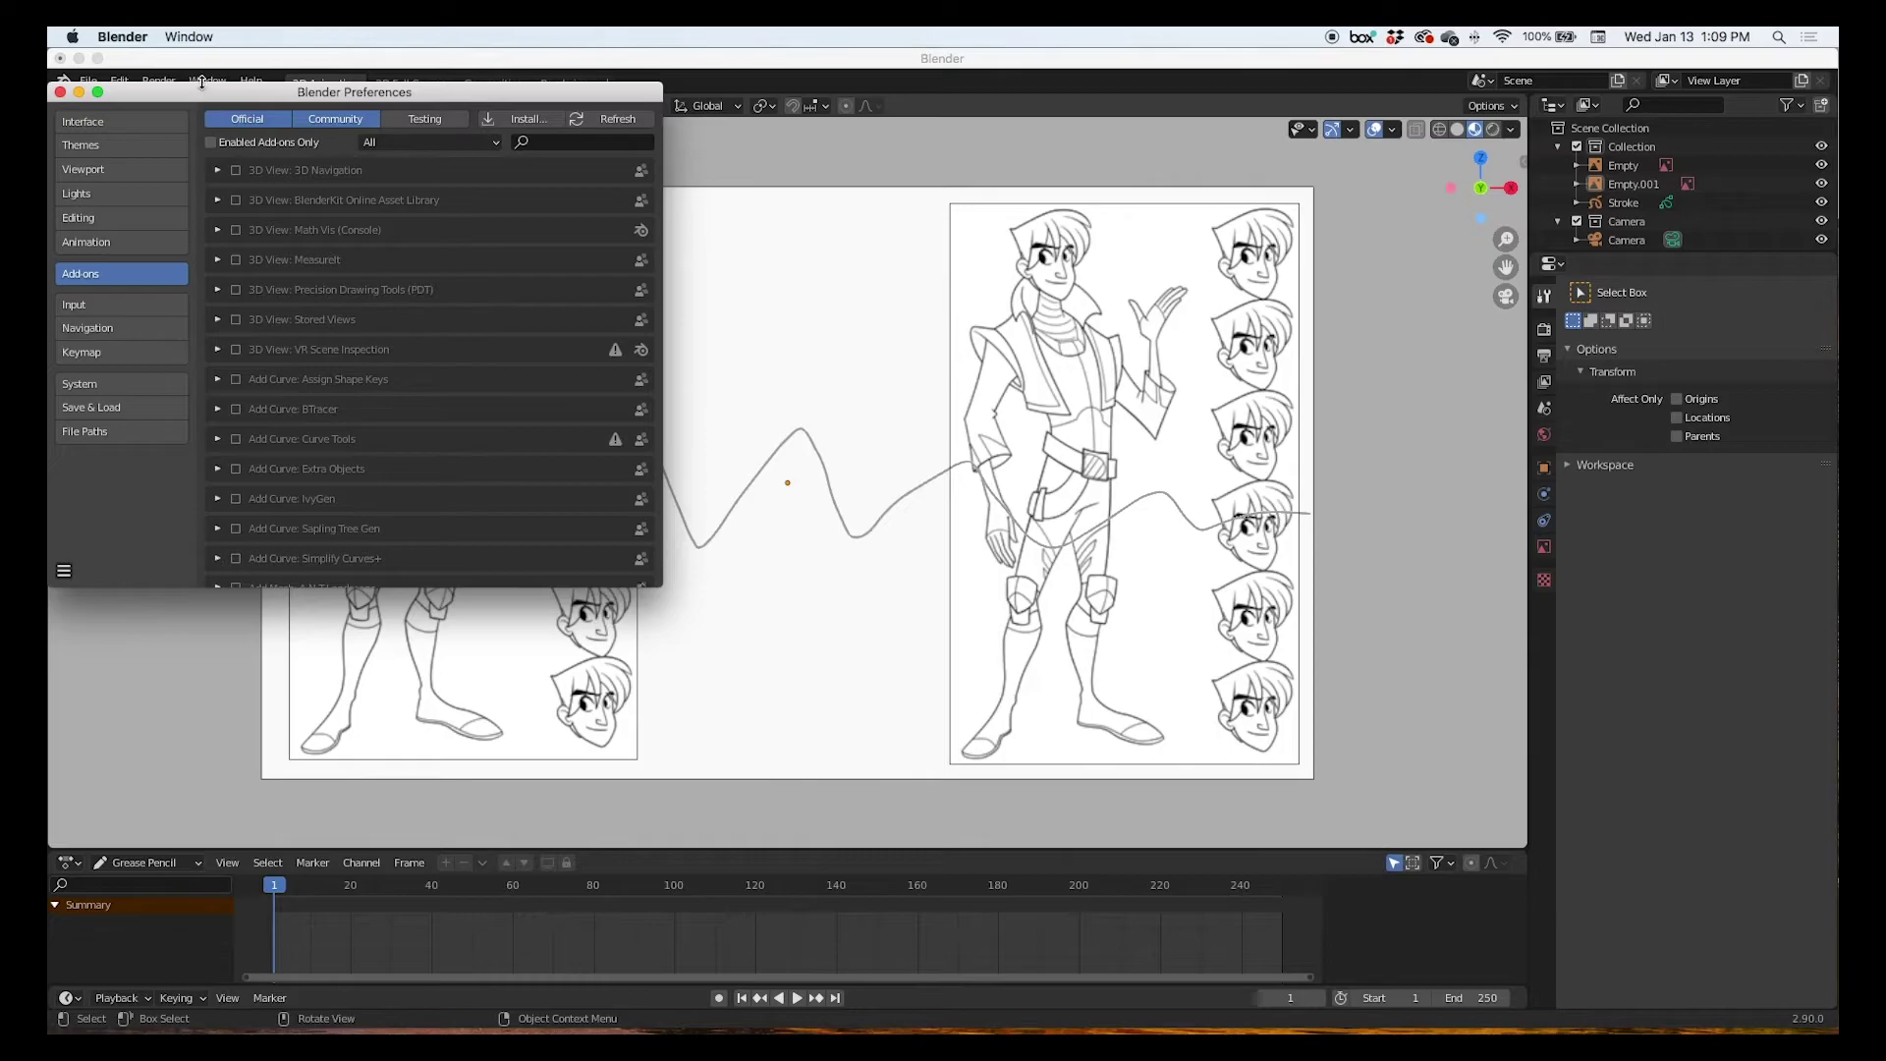
drag(201, 82, 277, 99)
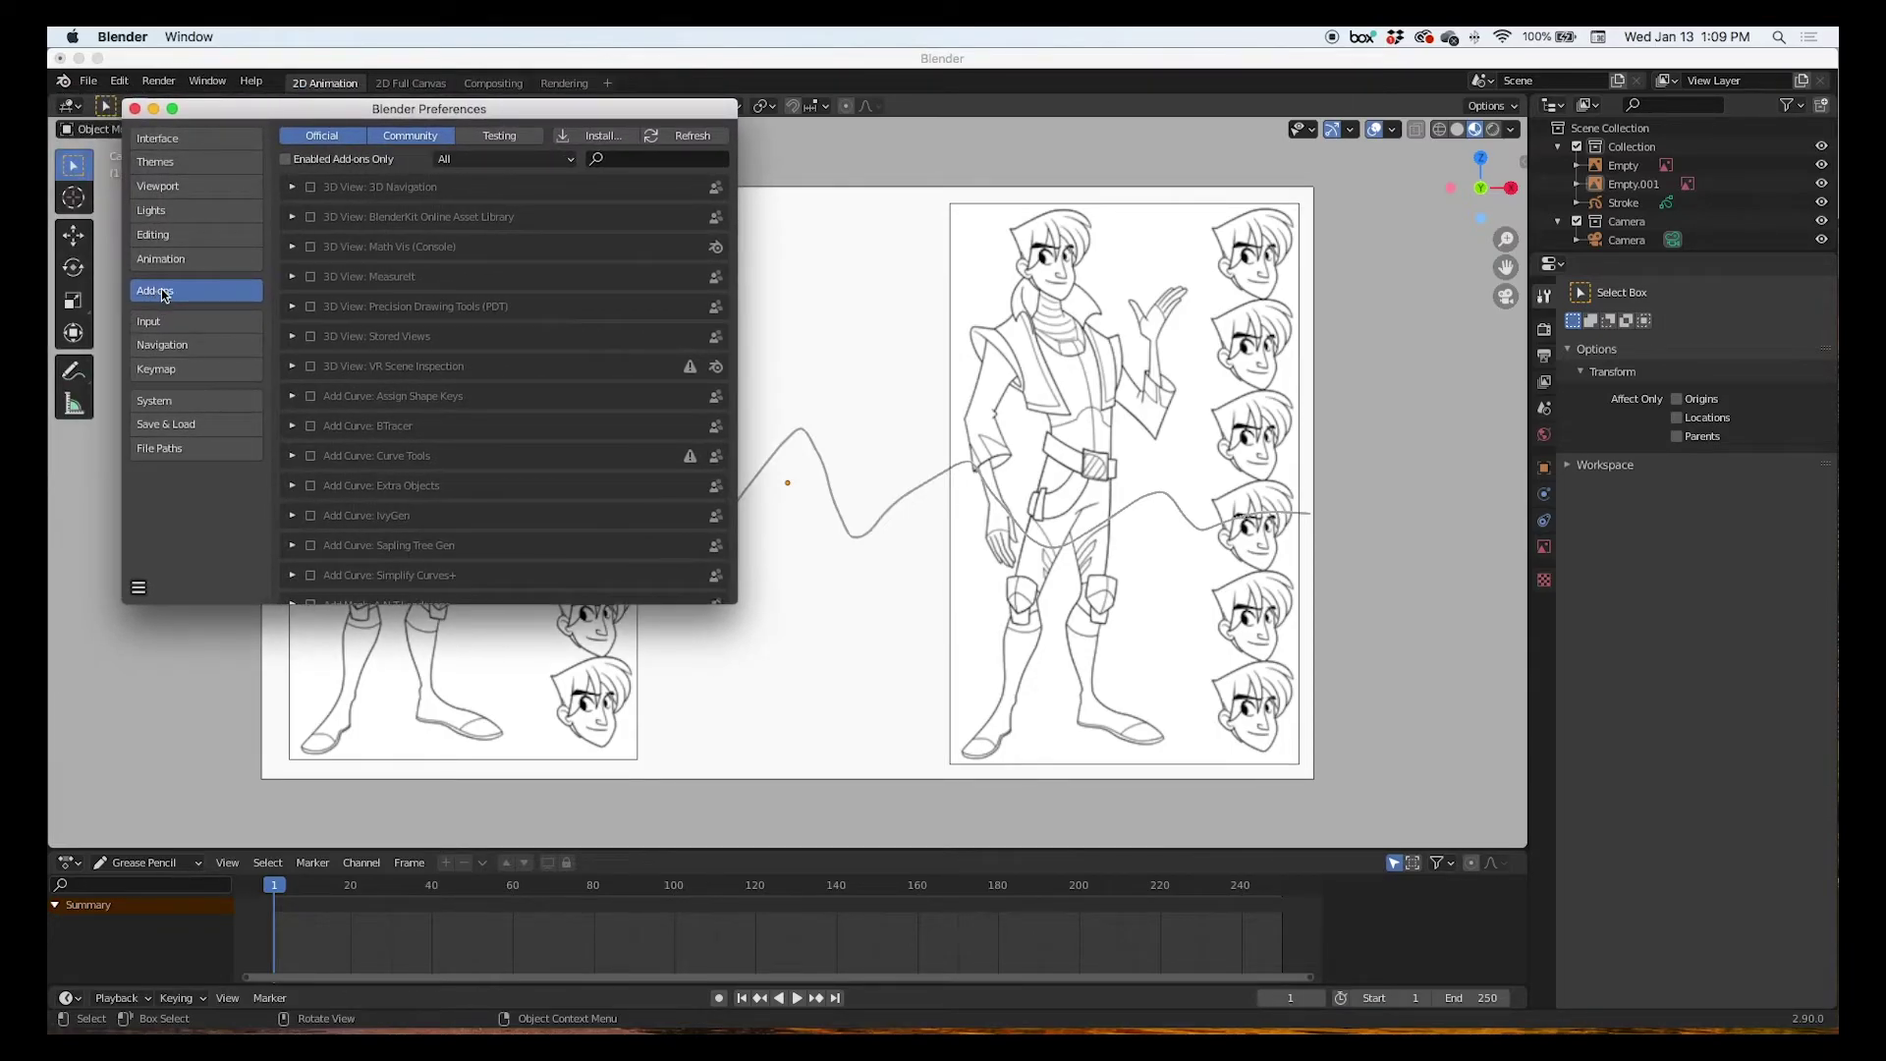
click(659, 160)
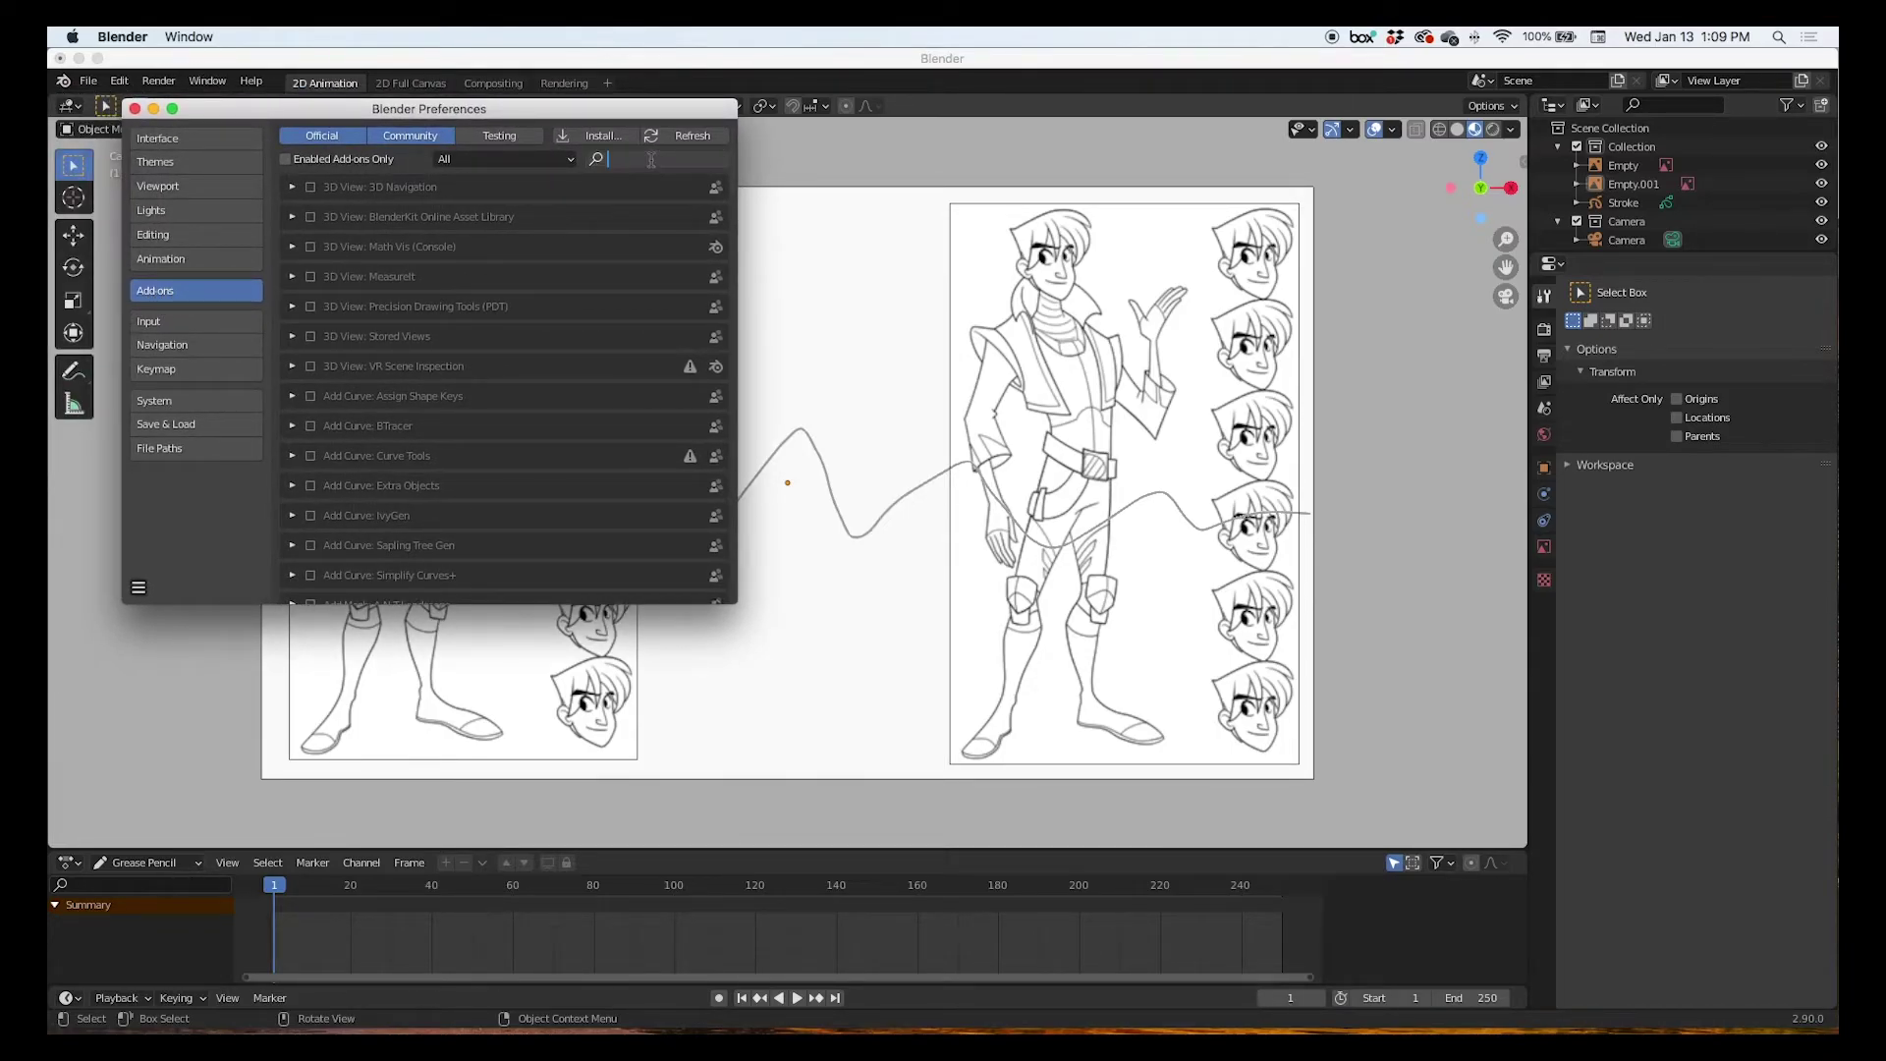
text(import)
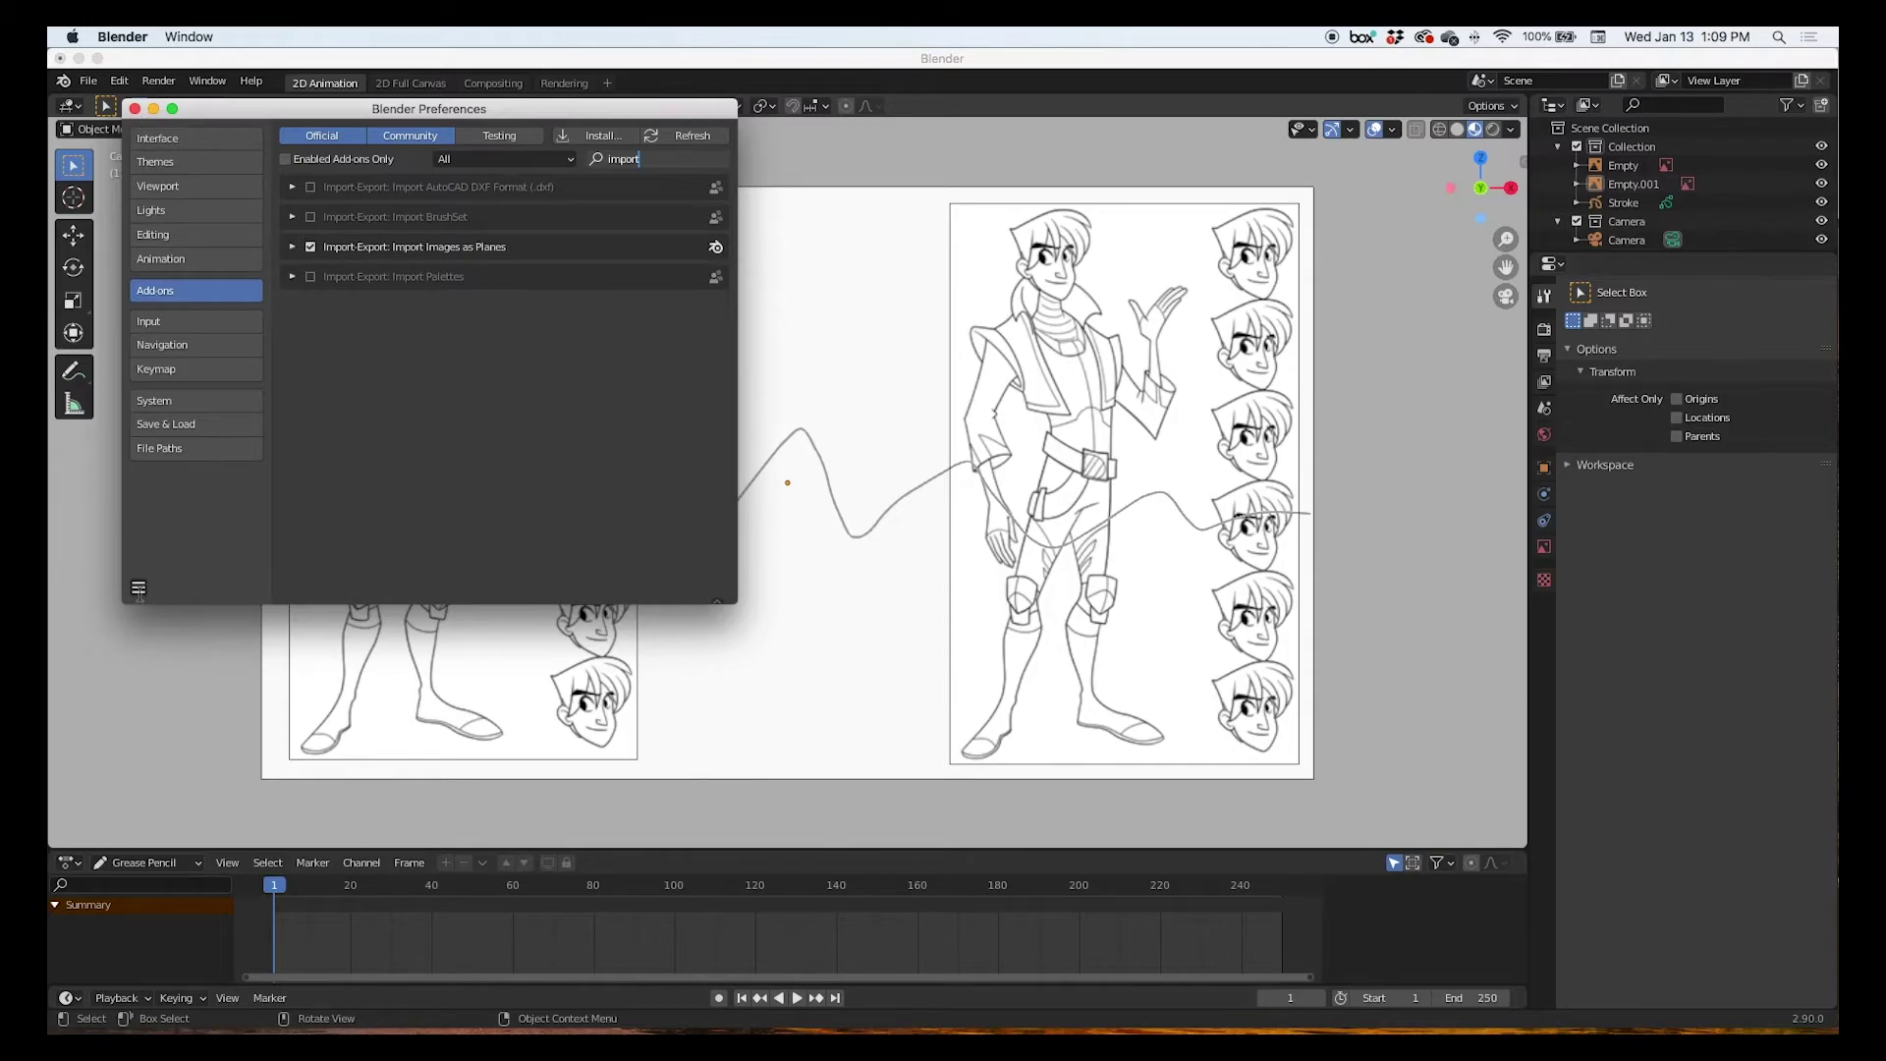
click(138, 590)
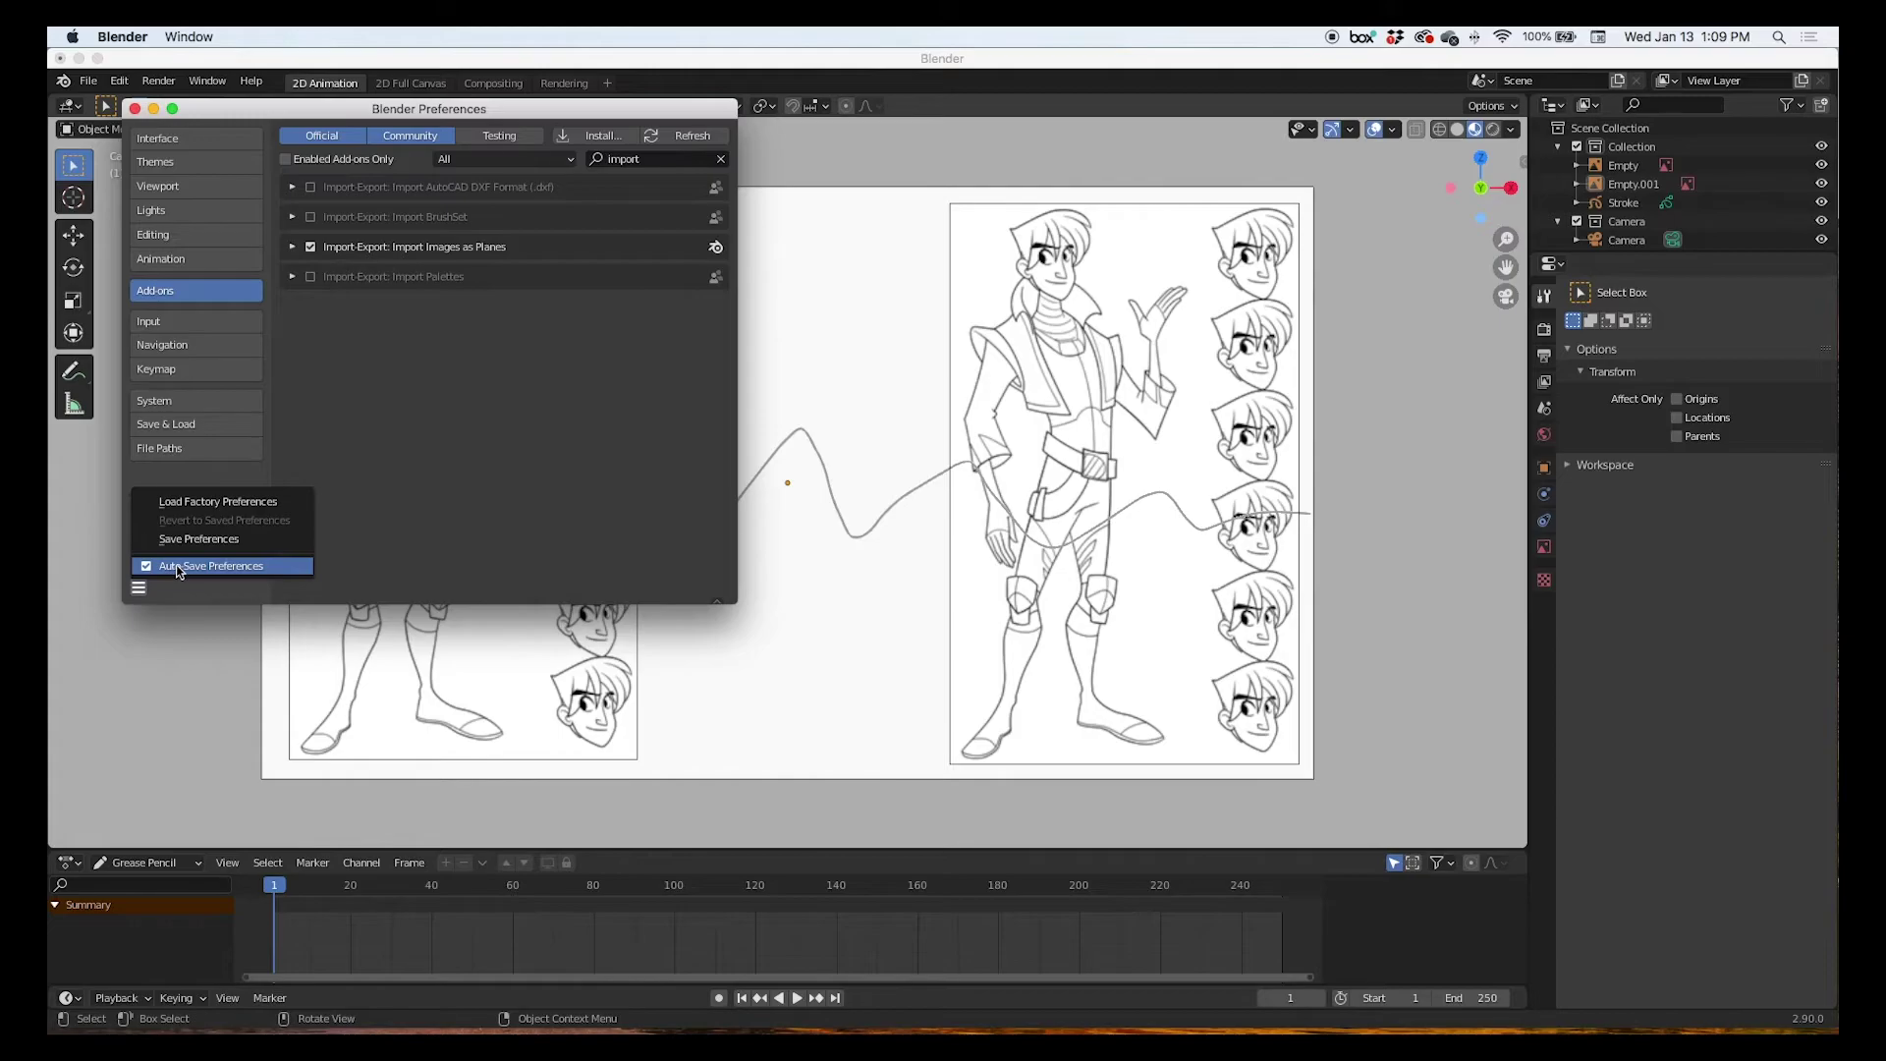
click(134, 109)
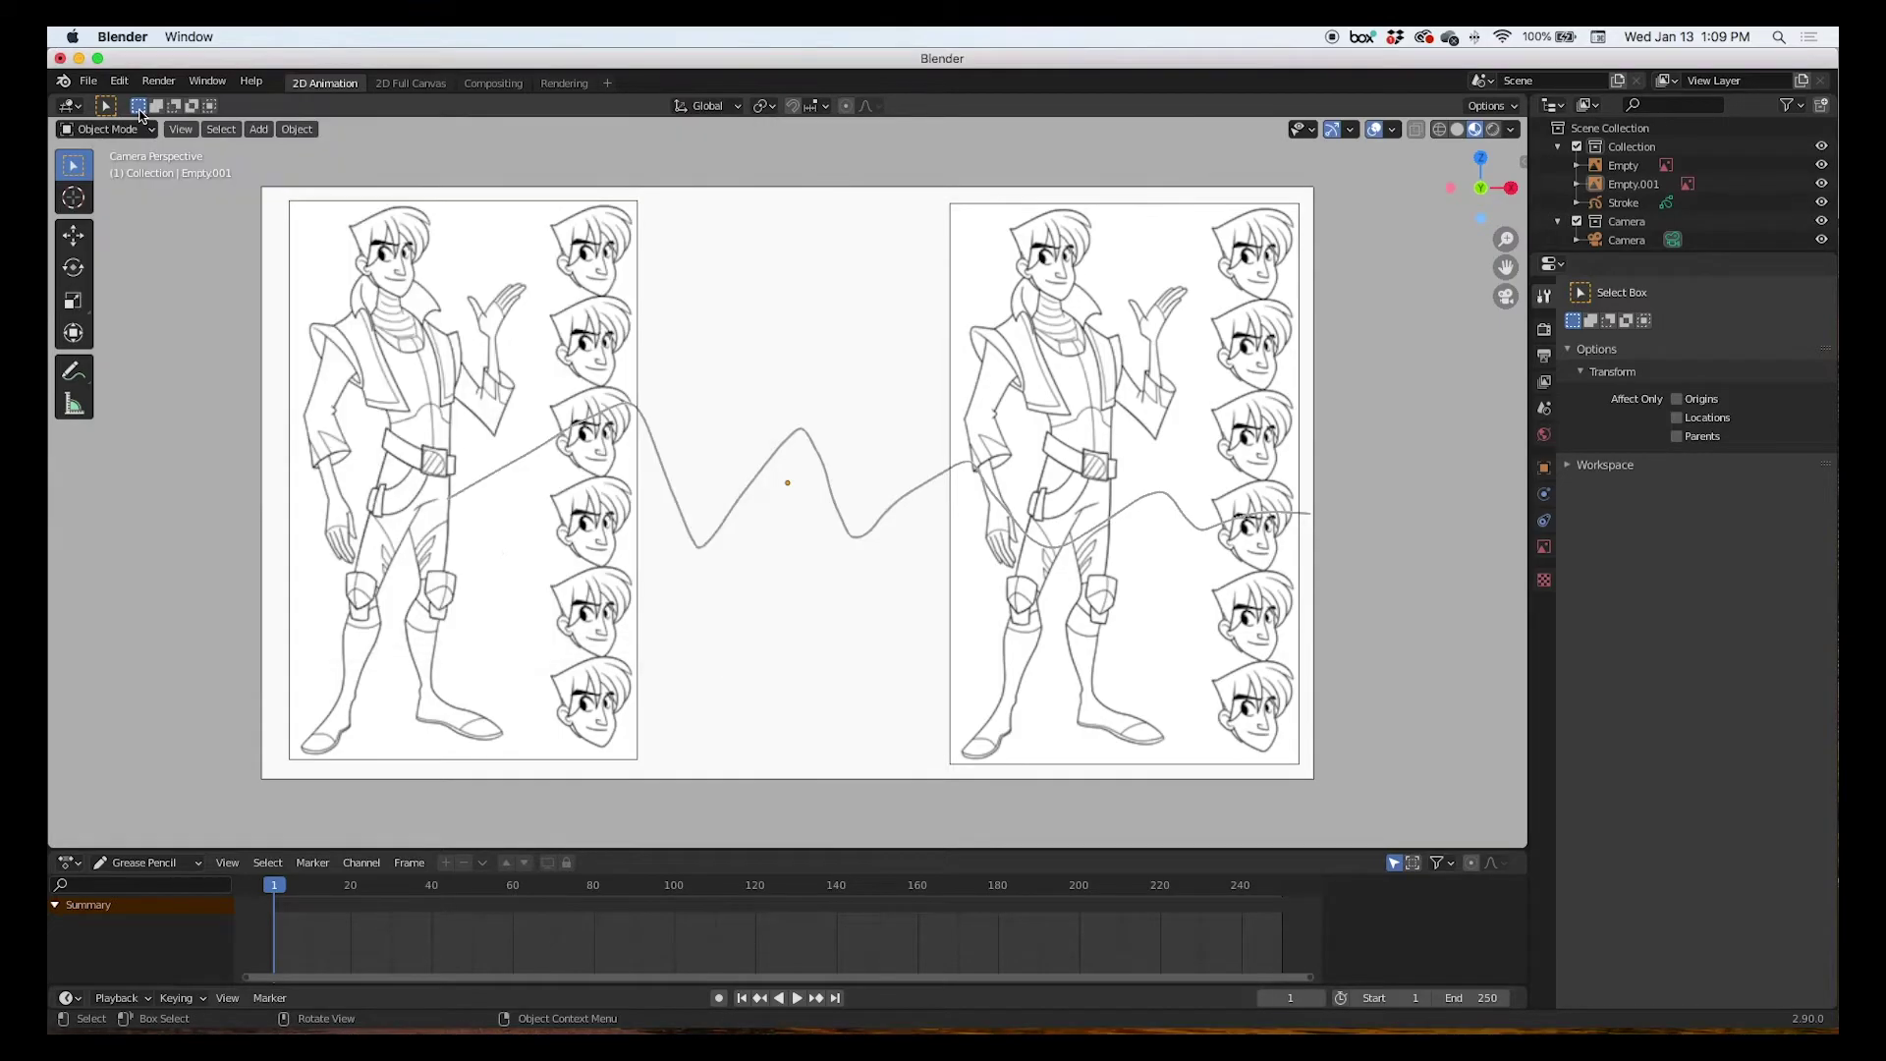
Import proportions.png from the Desktop via Images as Planes.
click(257, 133)
mouse_move(281, 360)
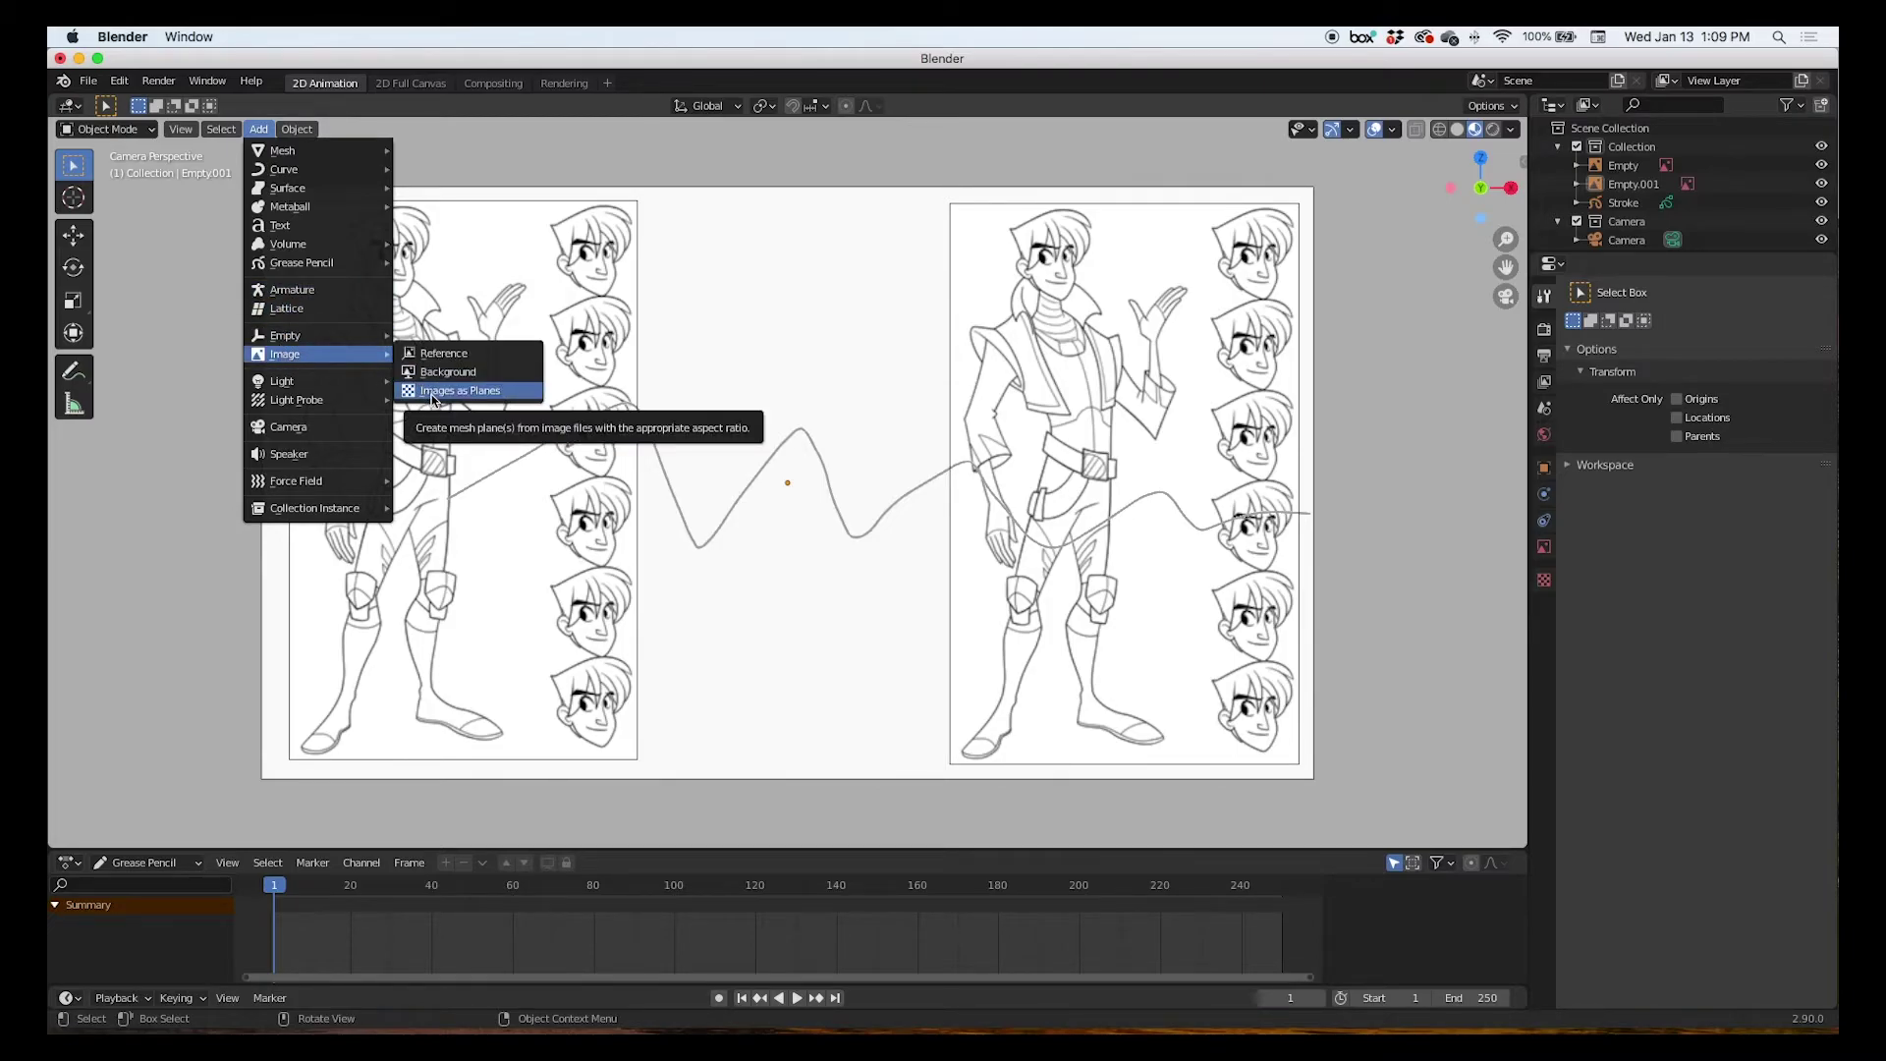
click(90, 83)
mouse_move(147, 332)
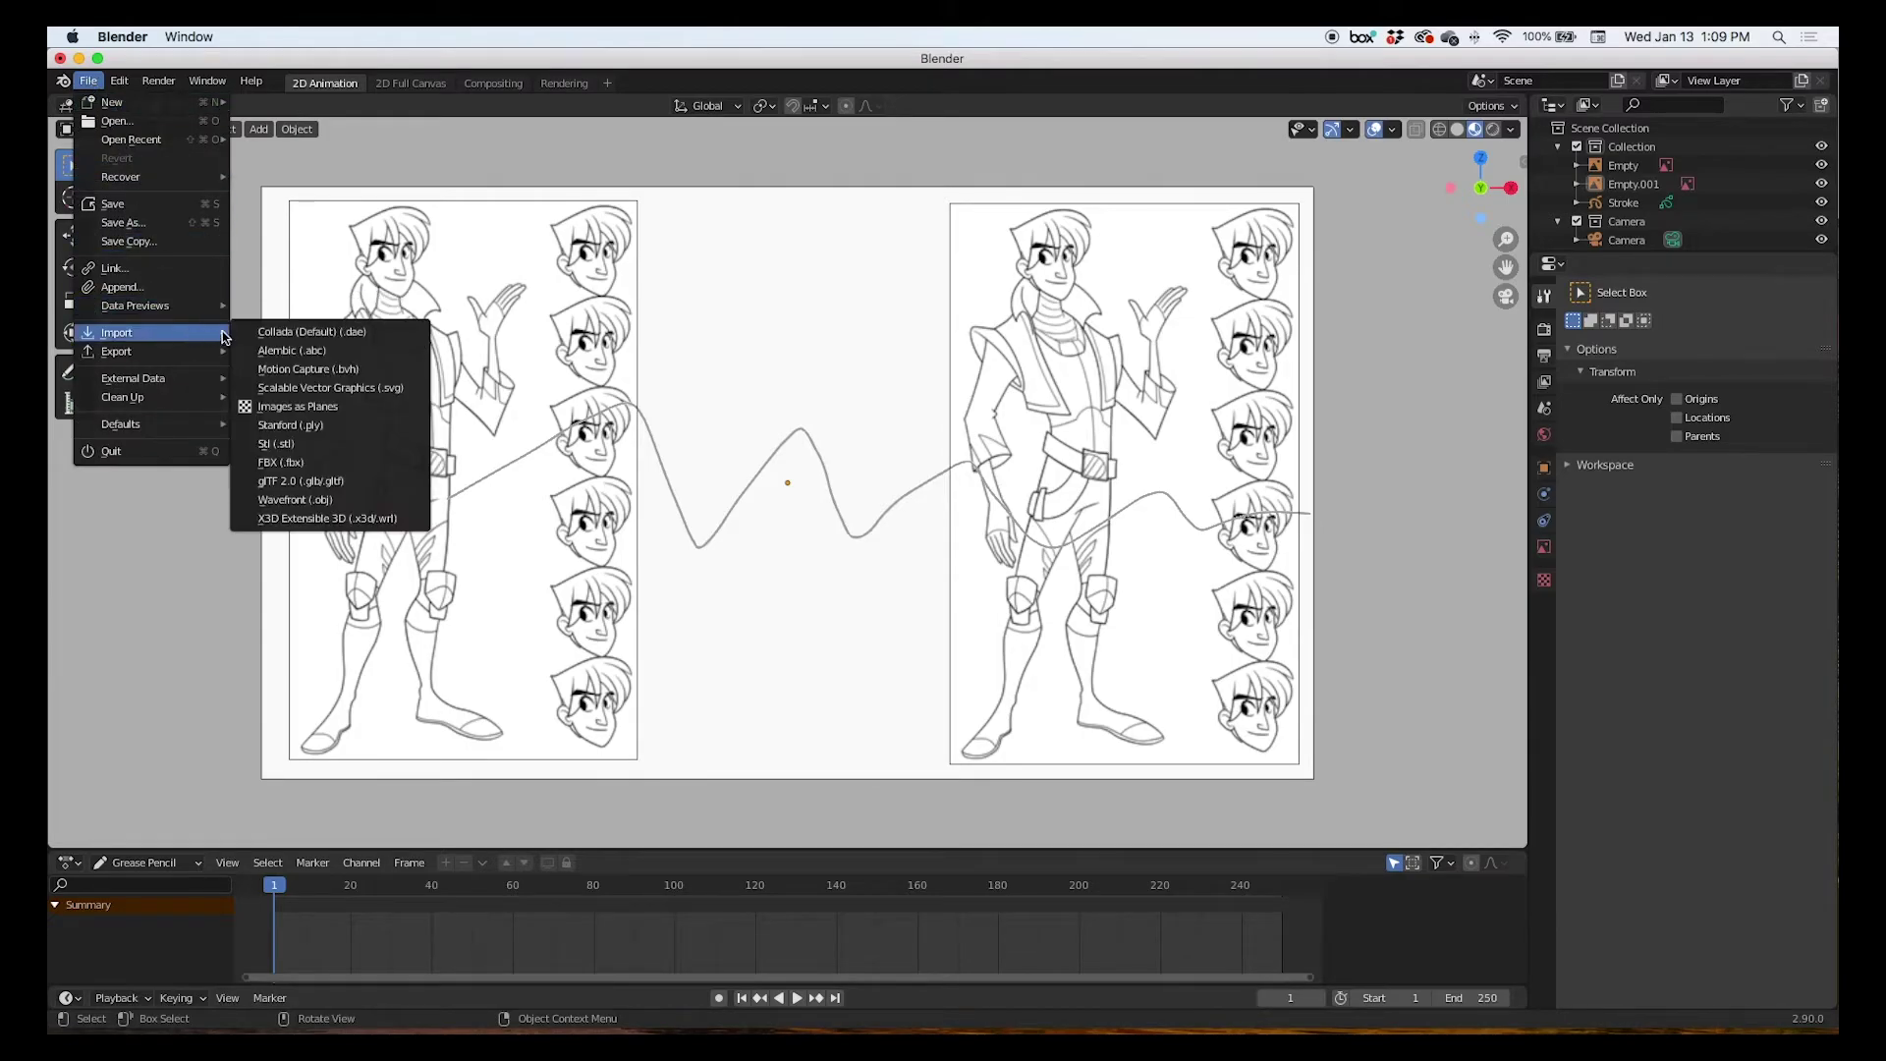
click(313, 405)
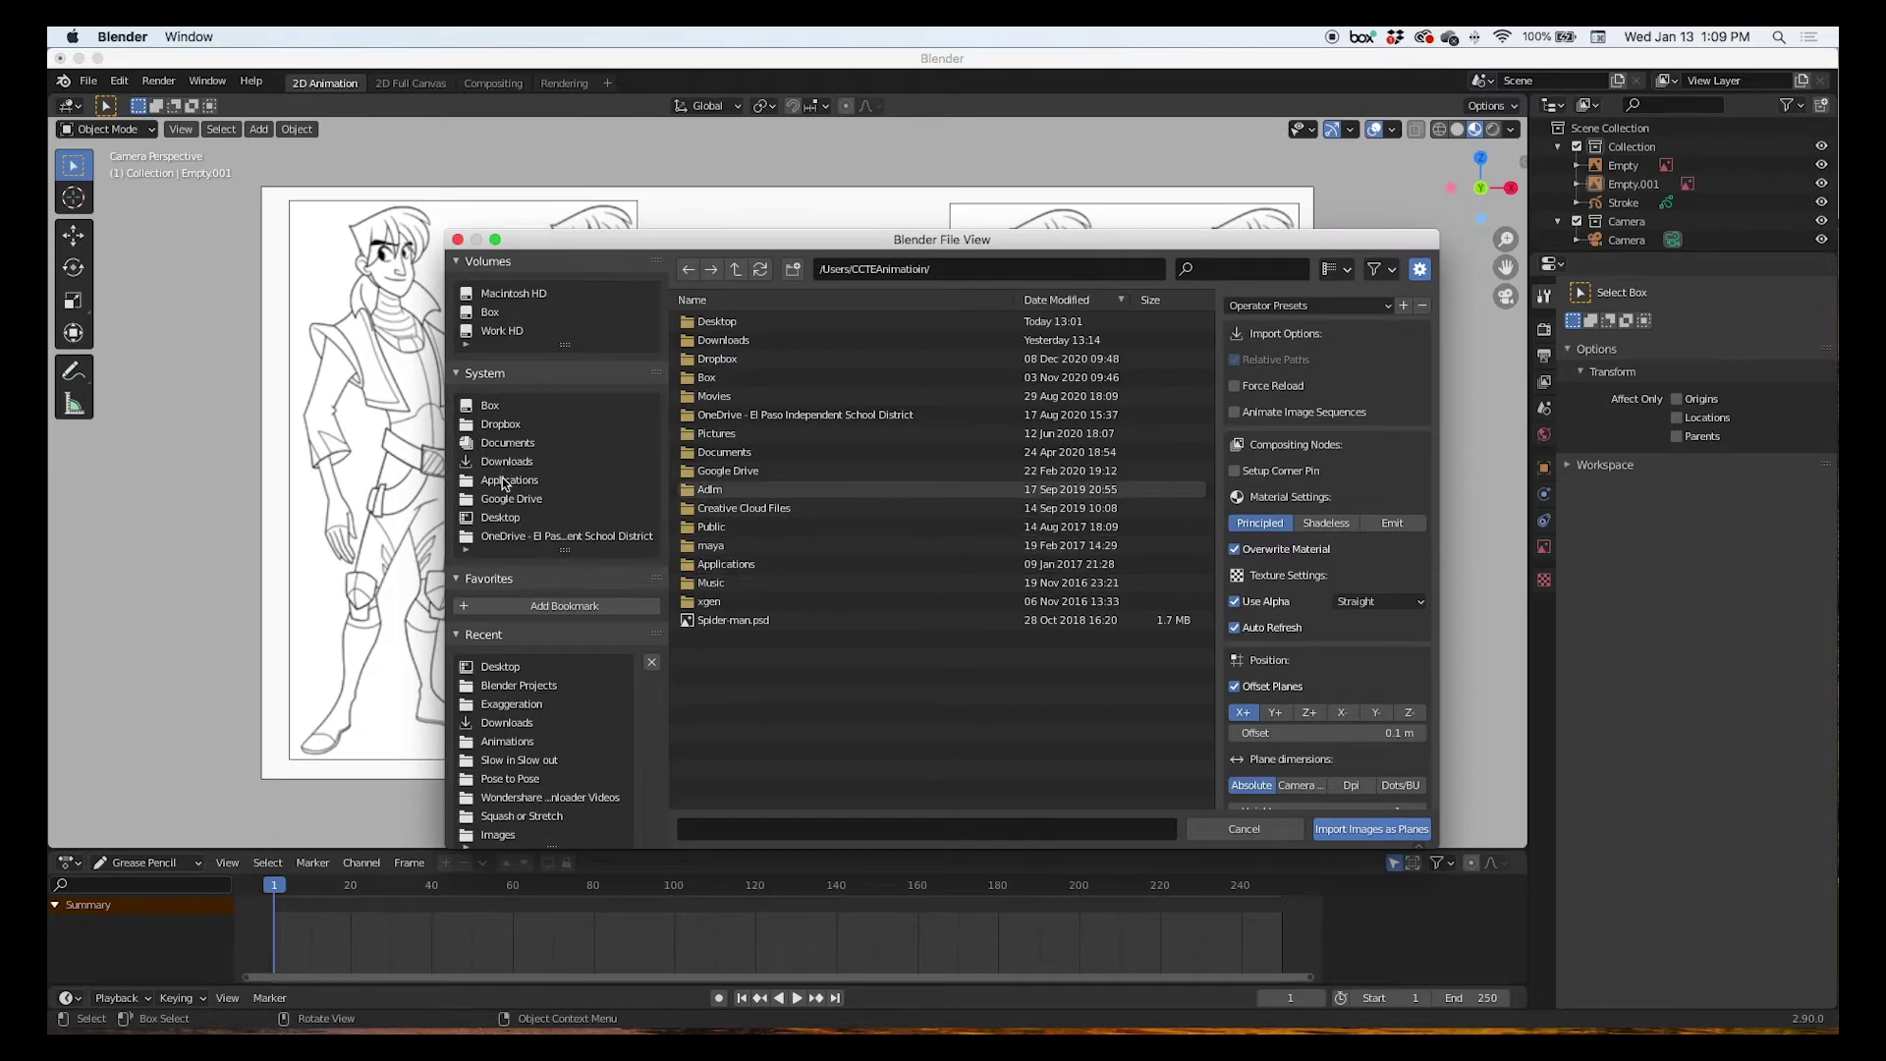
click(500, 518)
click(721, 341)
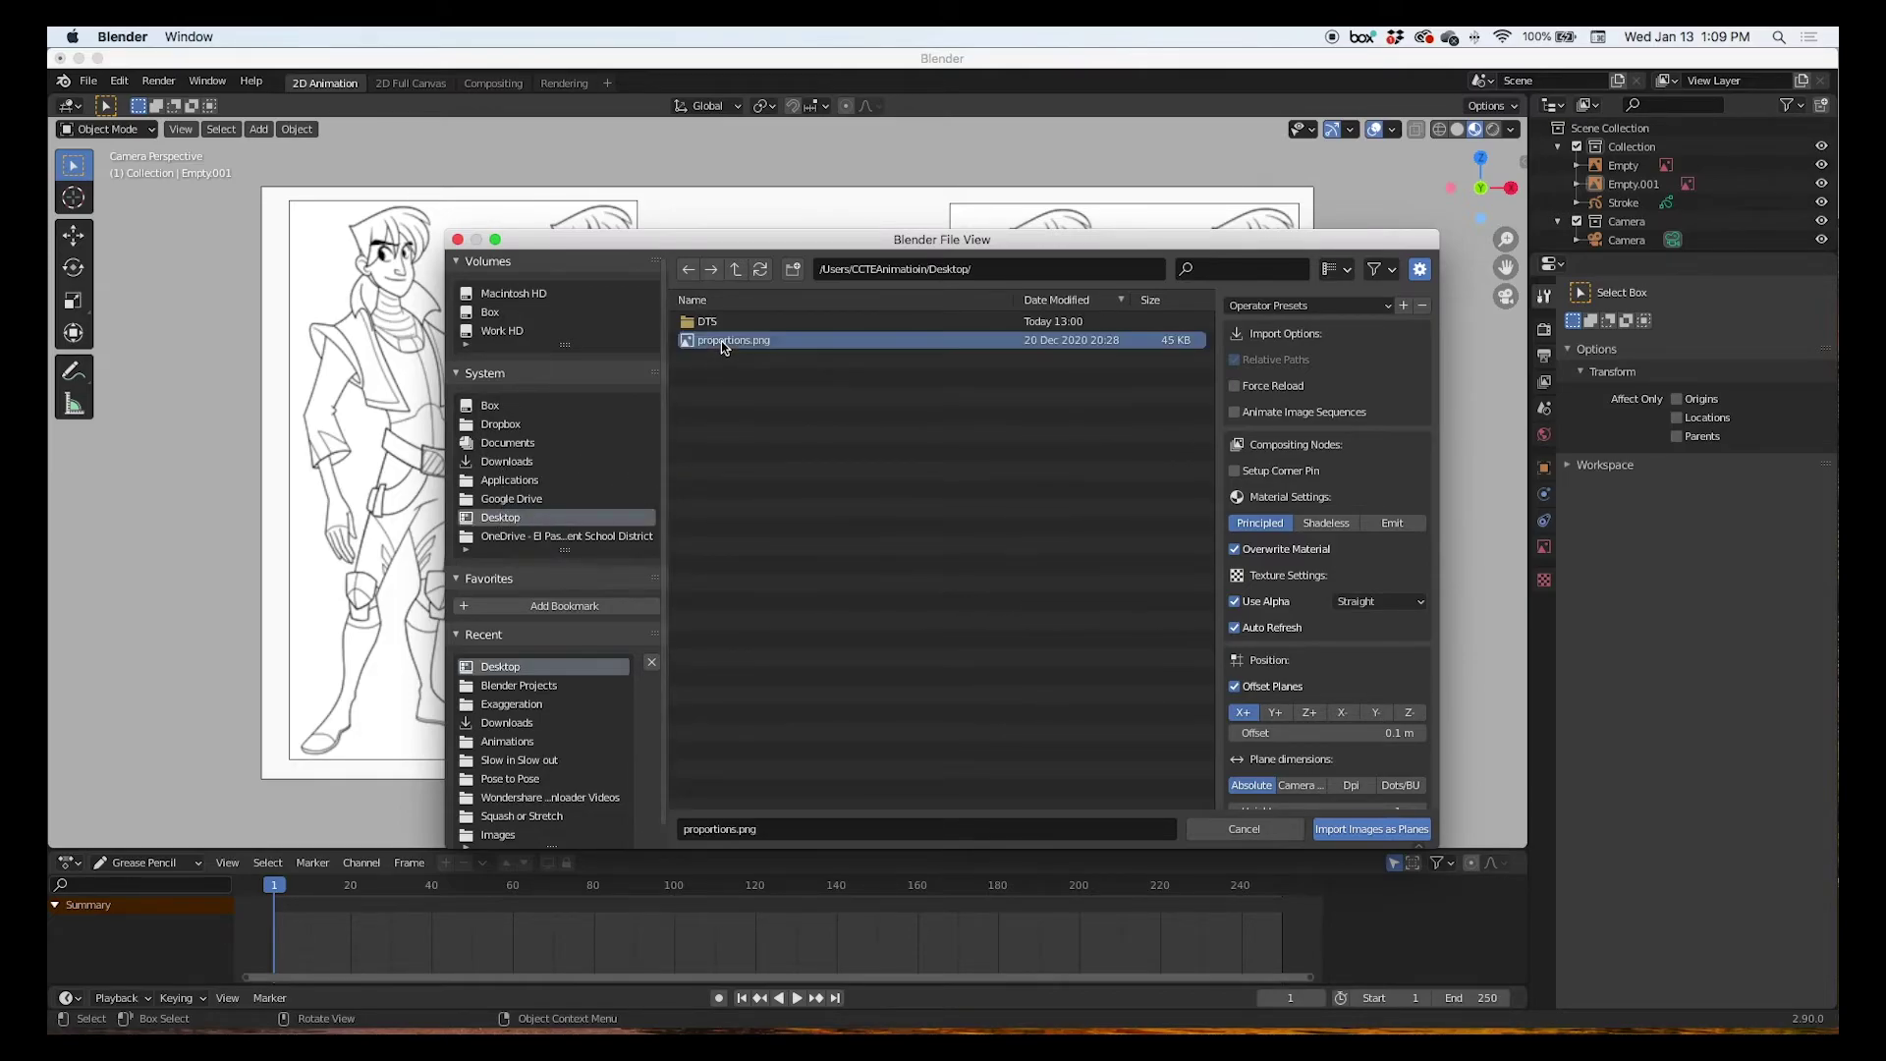
click(1341, 829)
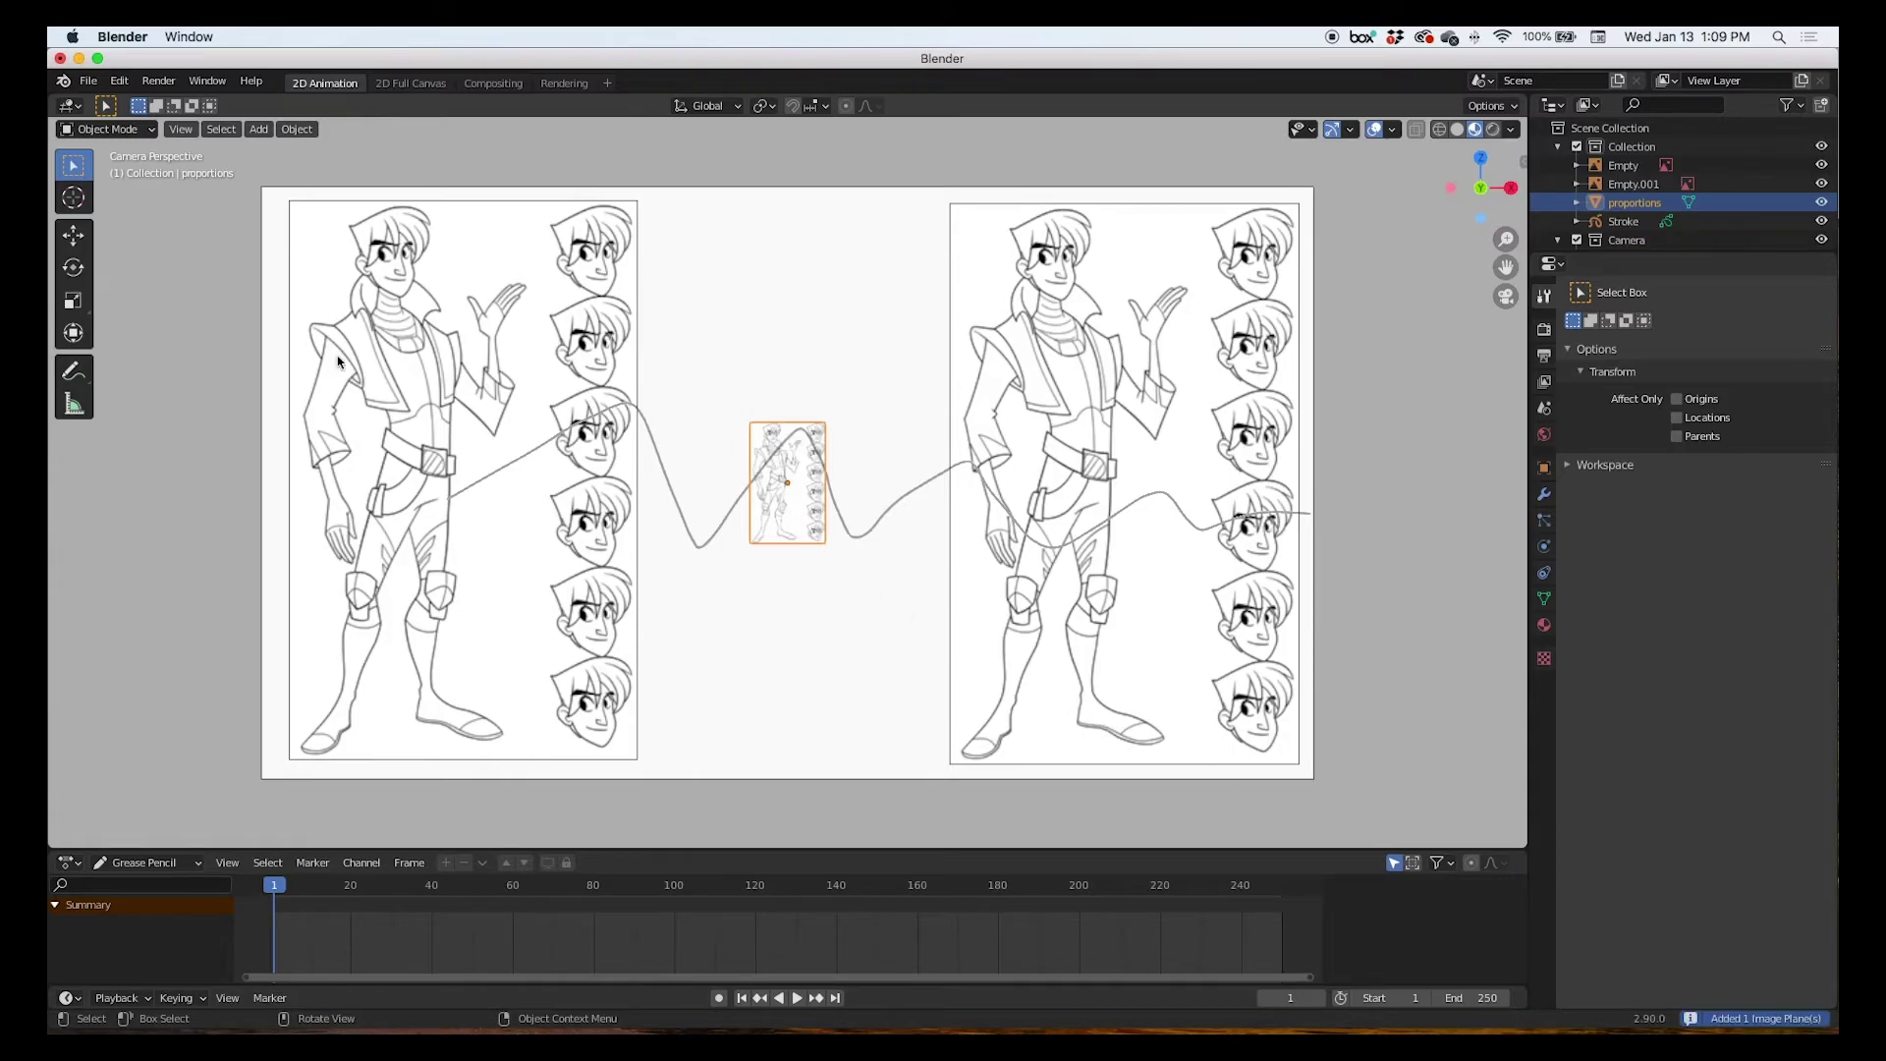
Scale the image plane up about 3.78× to fill the gap between the sheets, then deselect it.
click(73, 300)
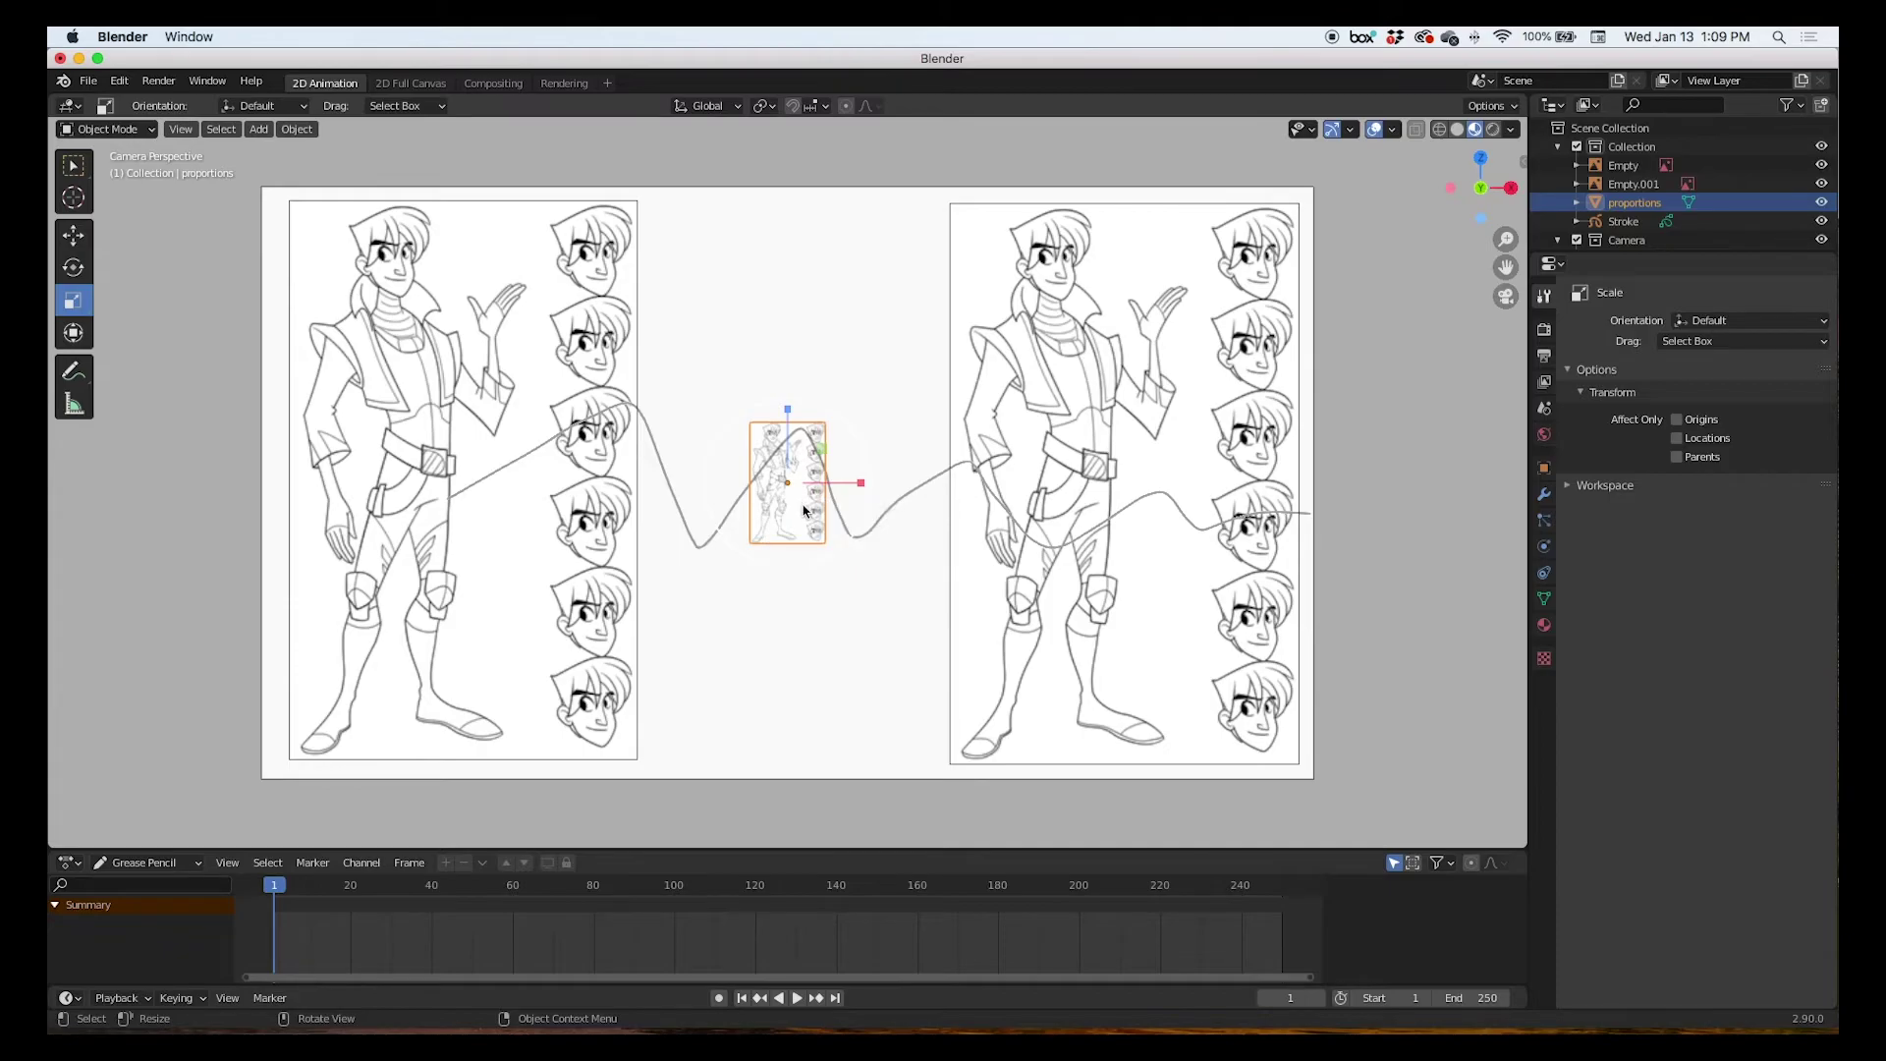
drag(804, 510, 869, 553)
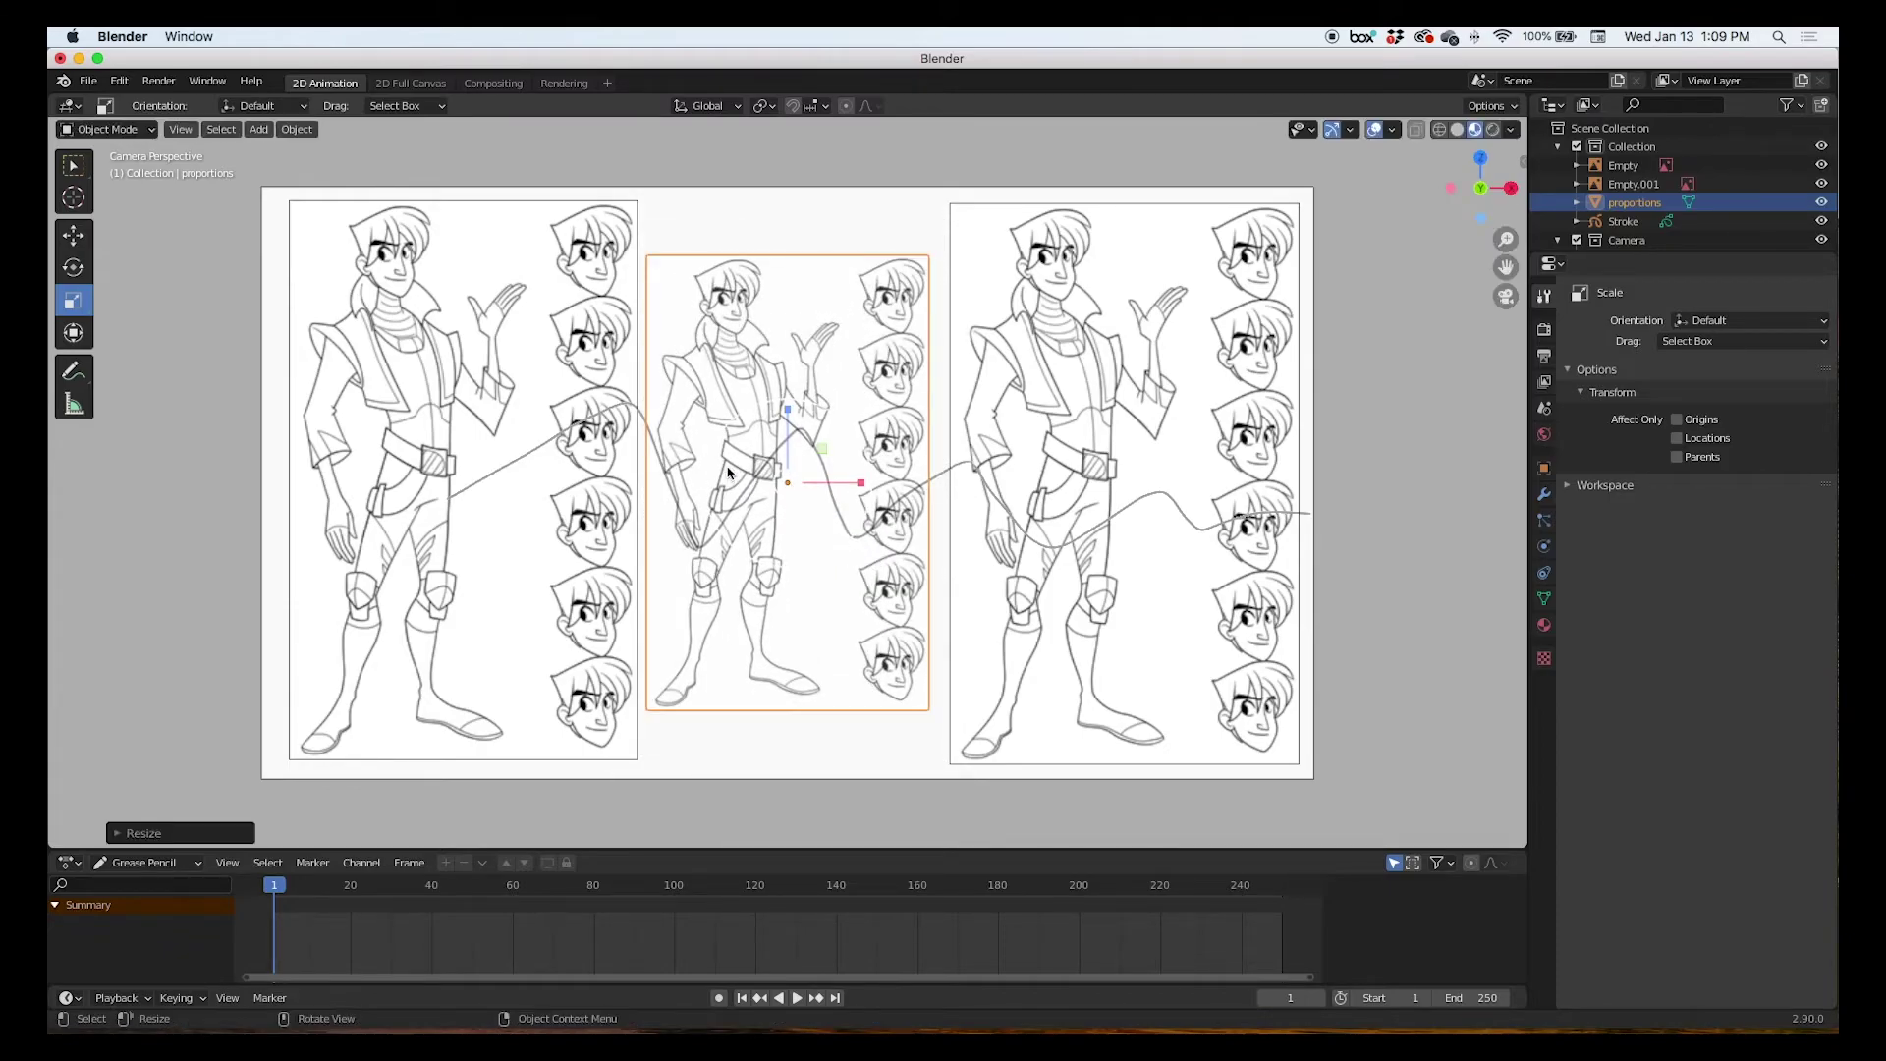
click(713, 229)
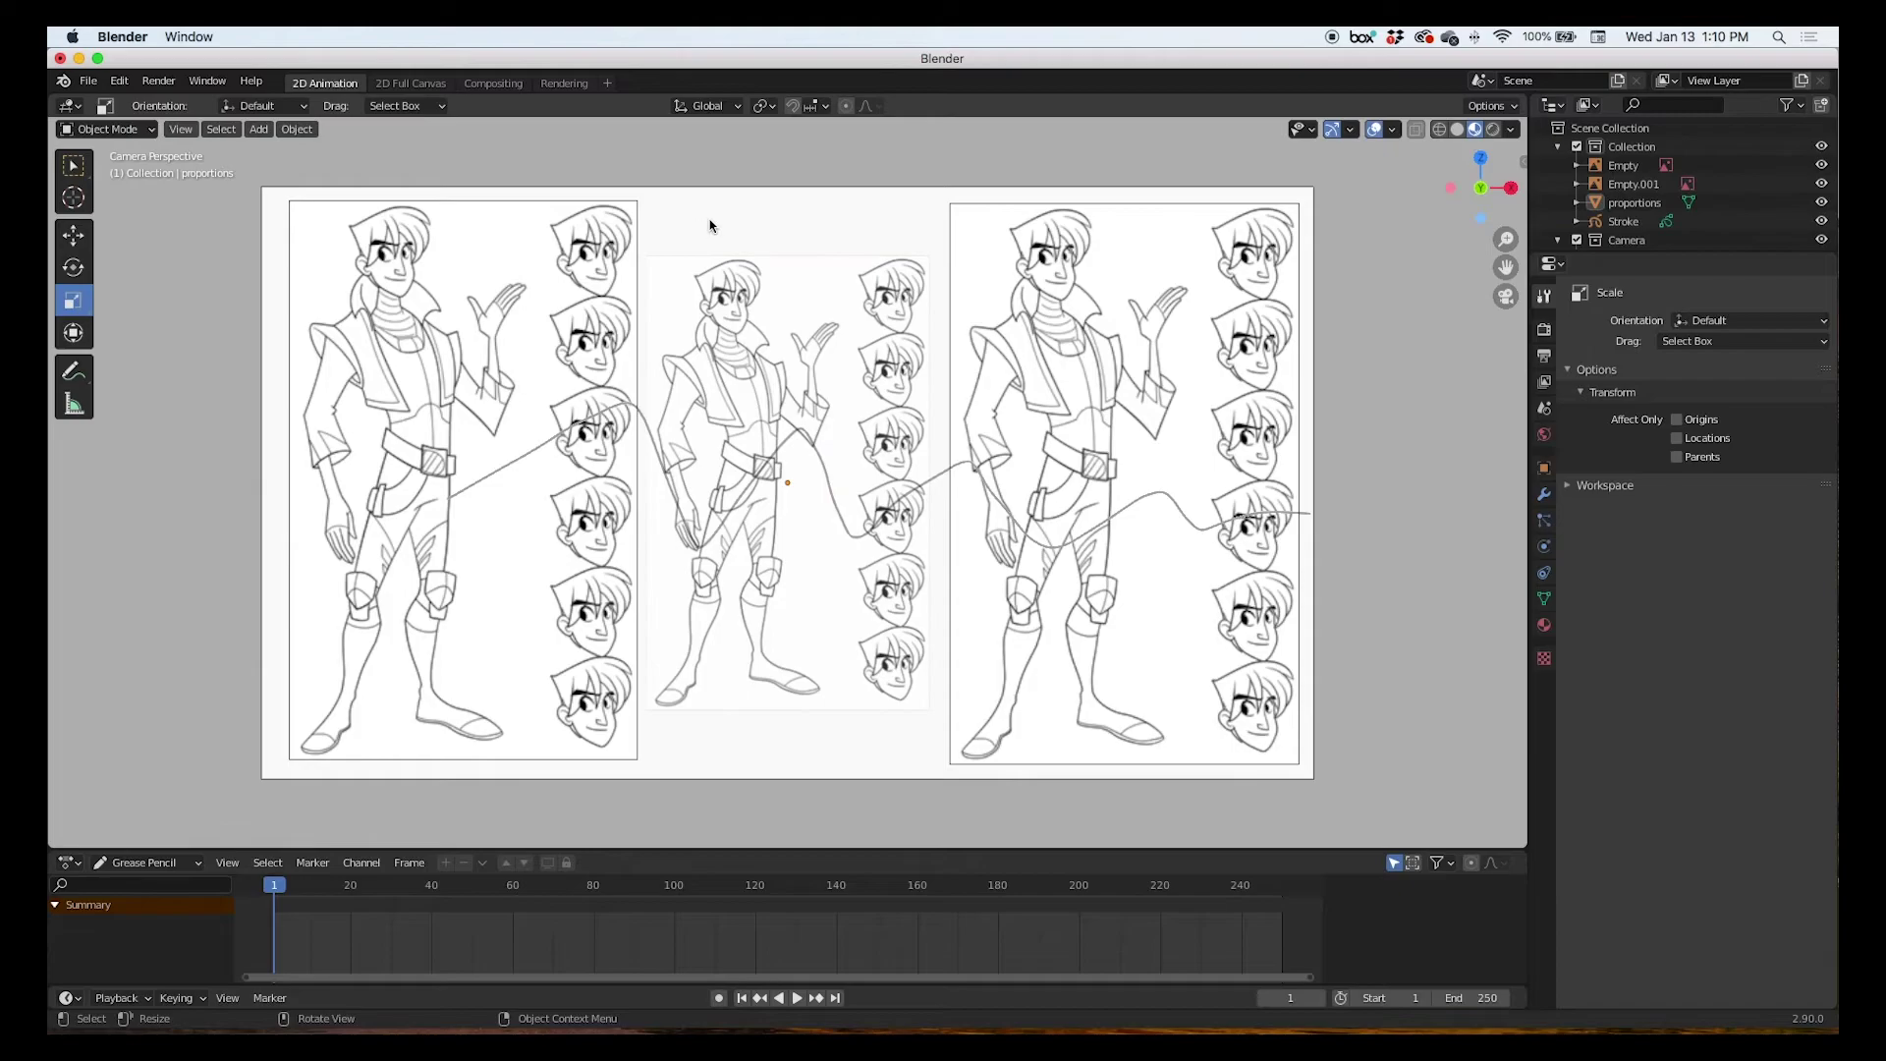
click(91, 82)
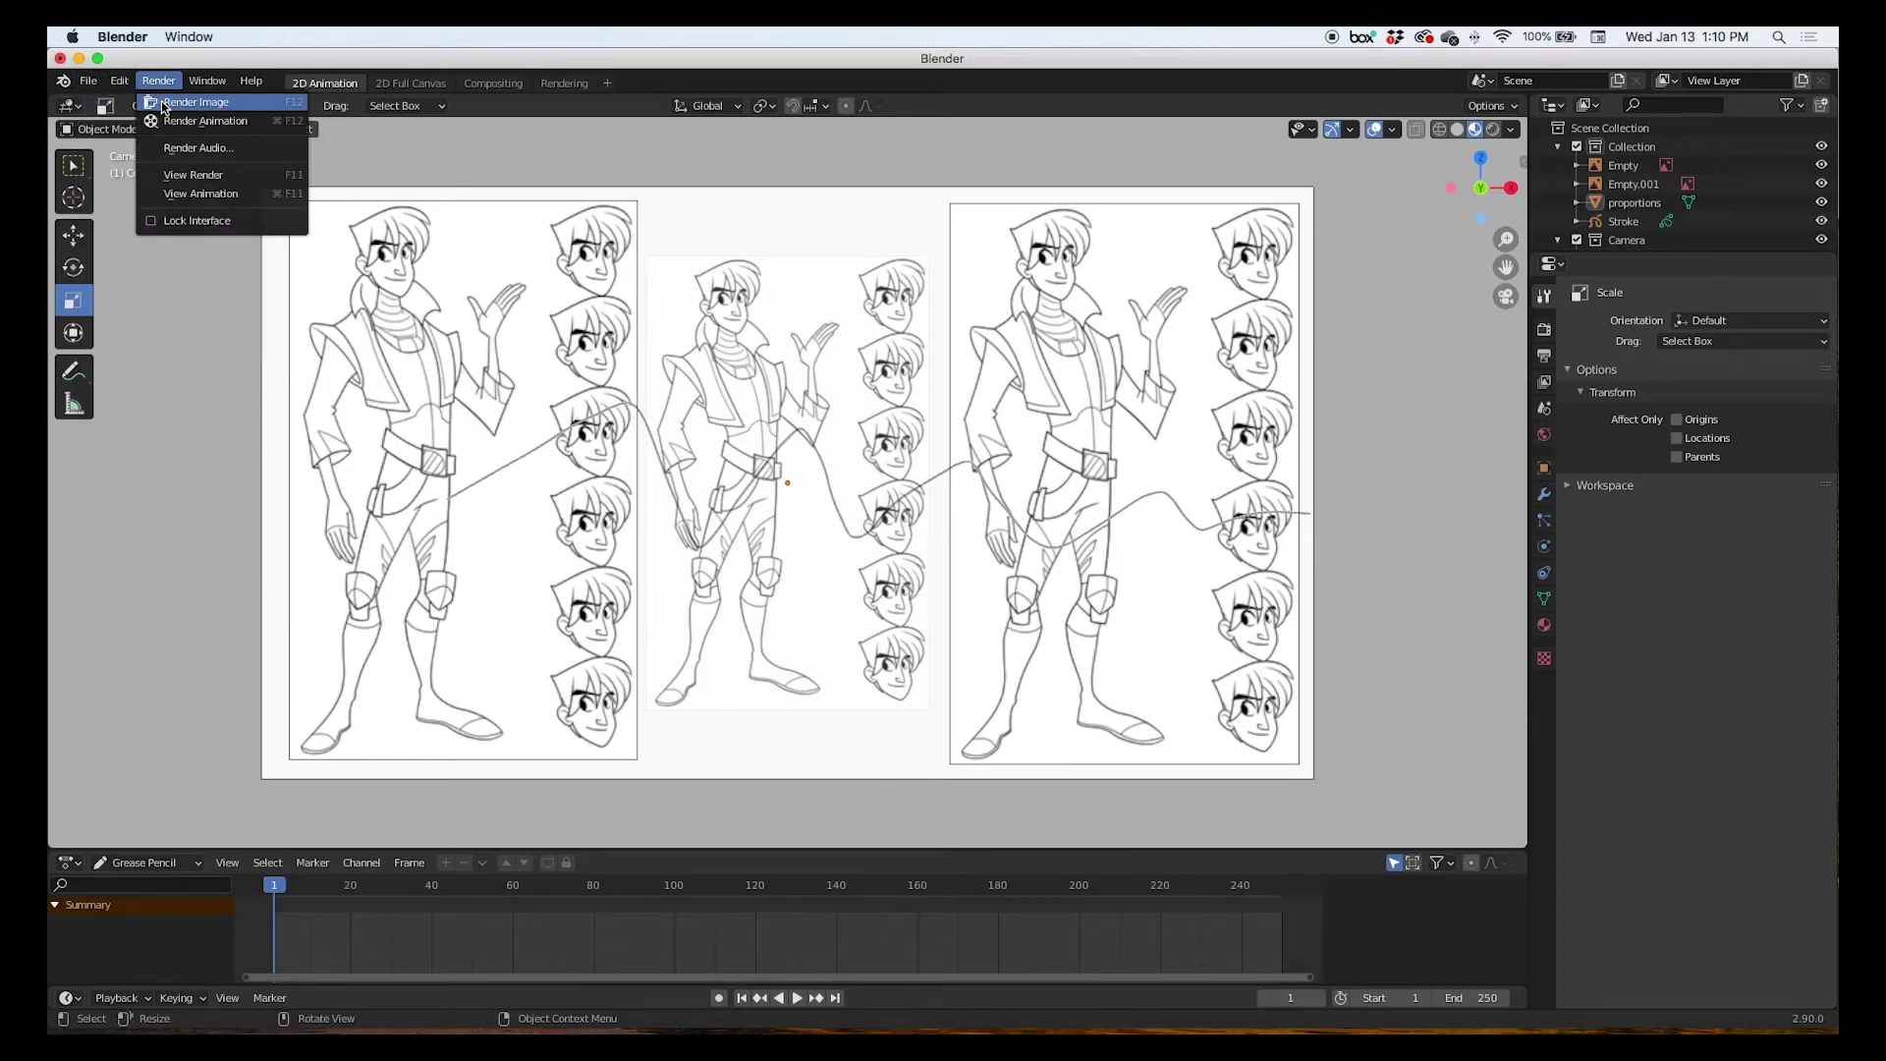
Test-render the camera view to confirm the imported middle image plane shows with the wavy stroke, then select that plane.
click(168, 102)
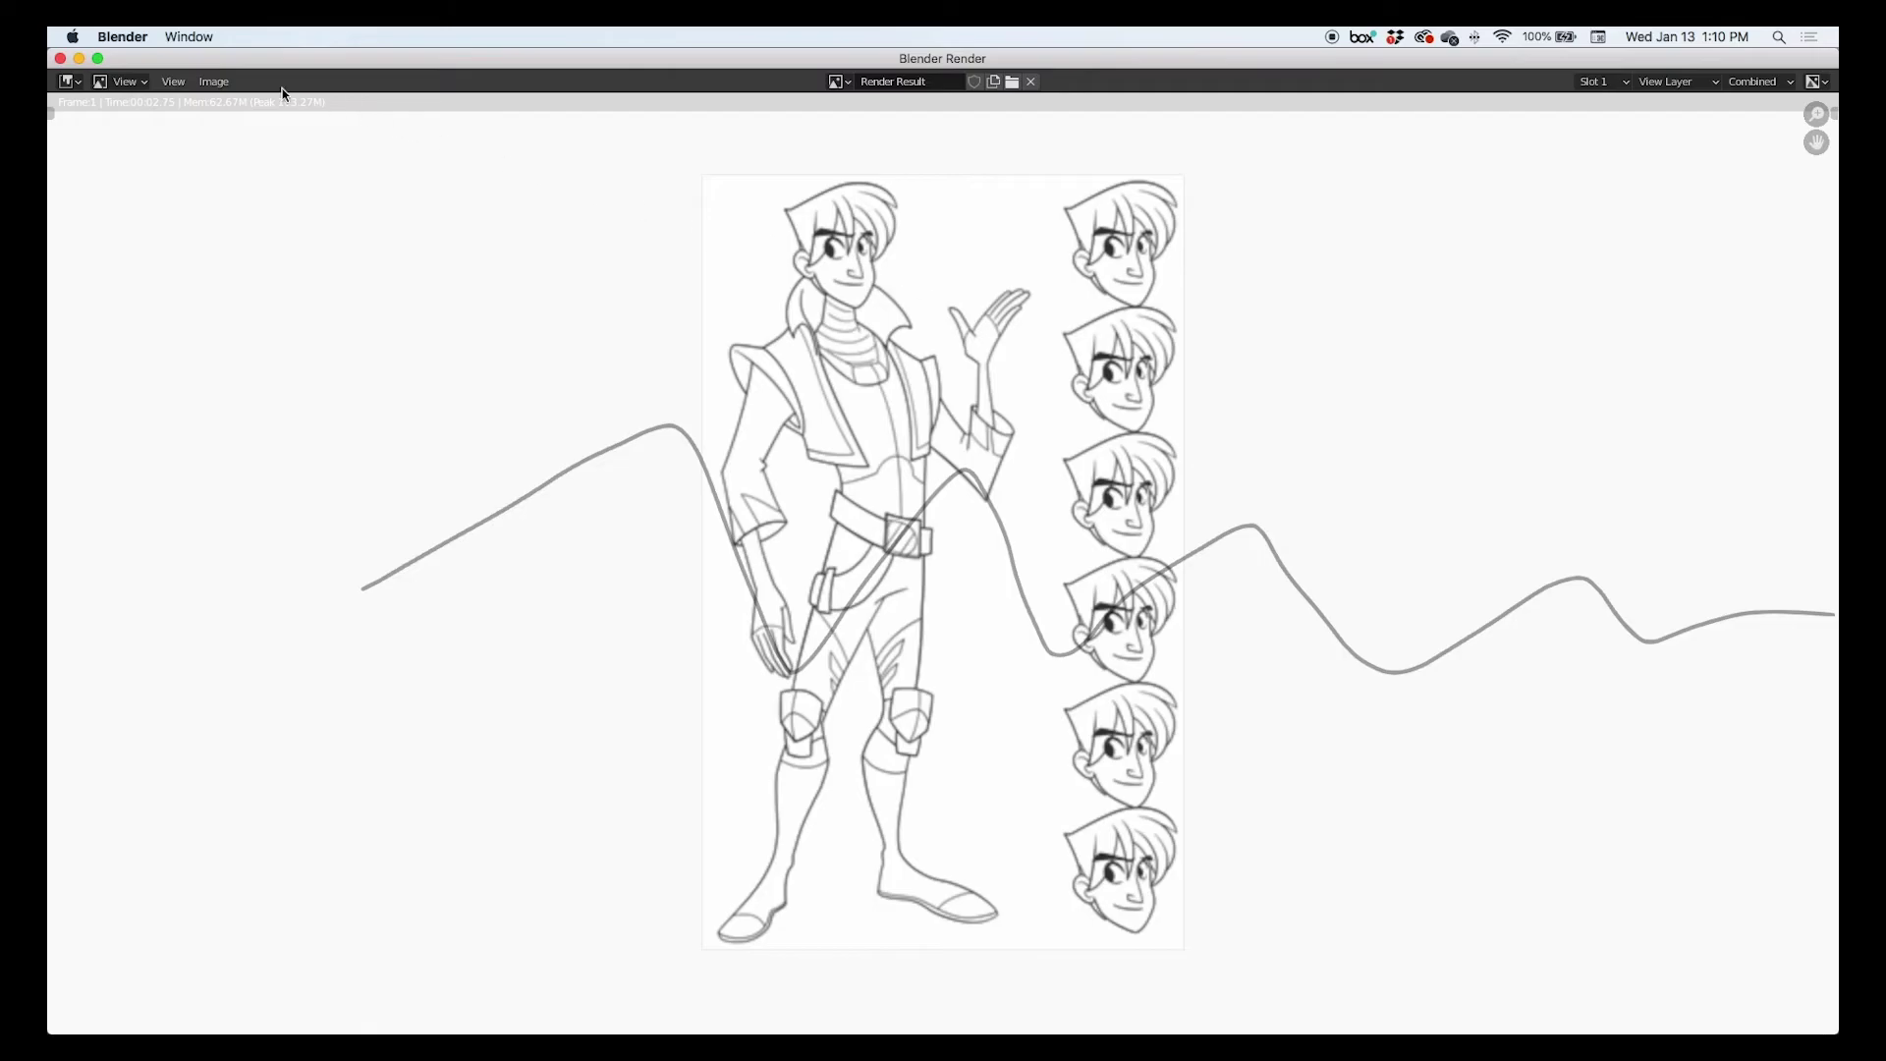
click(61, 59)
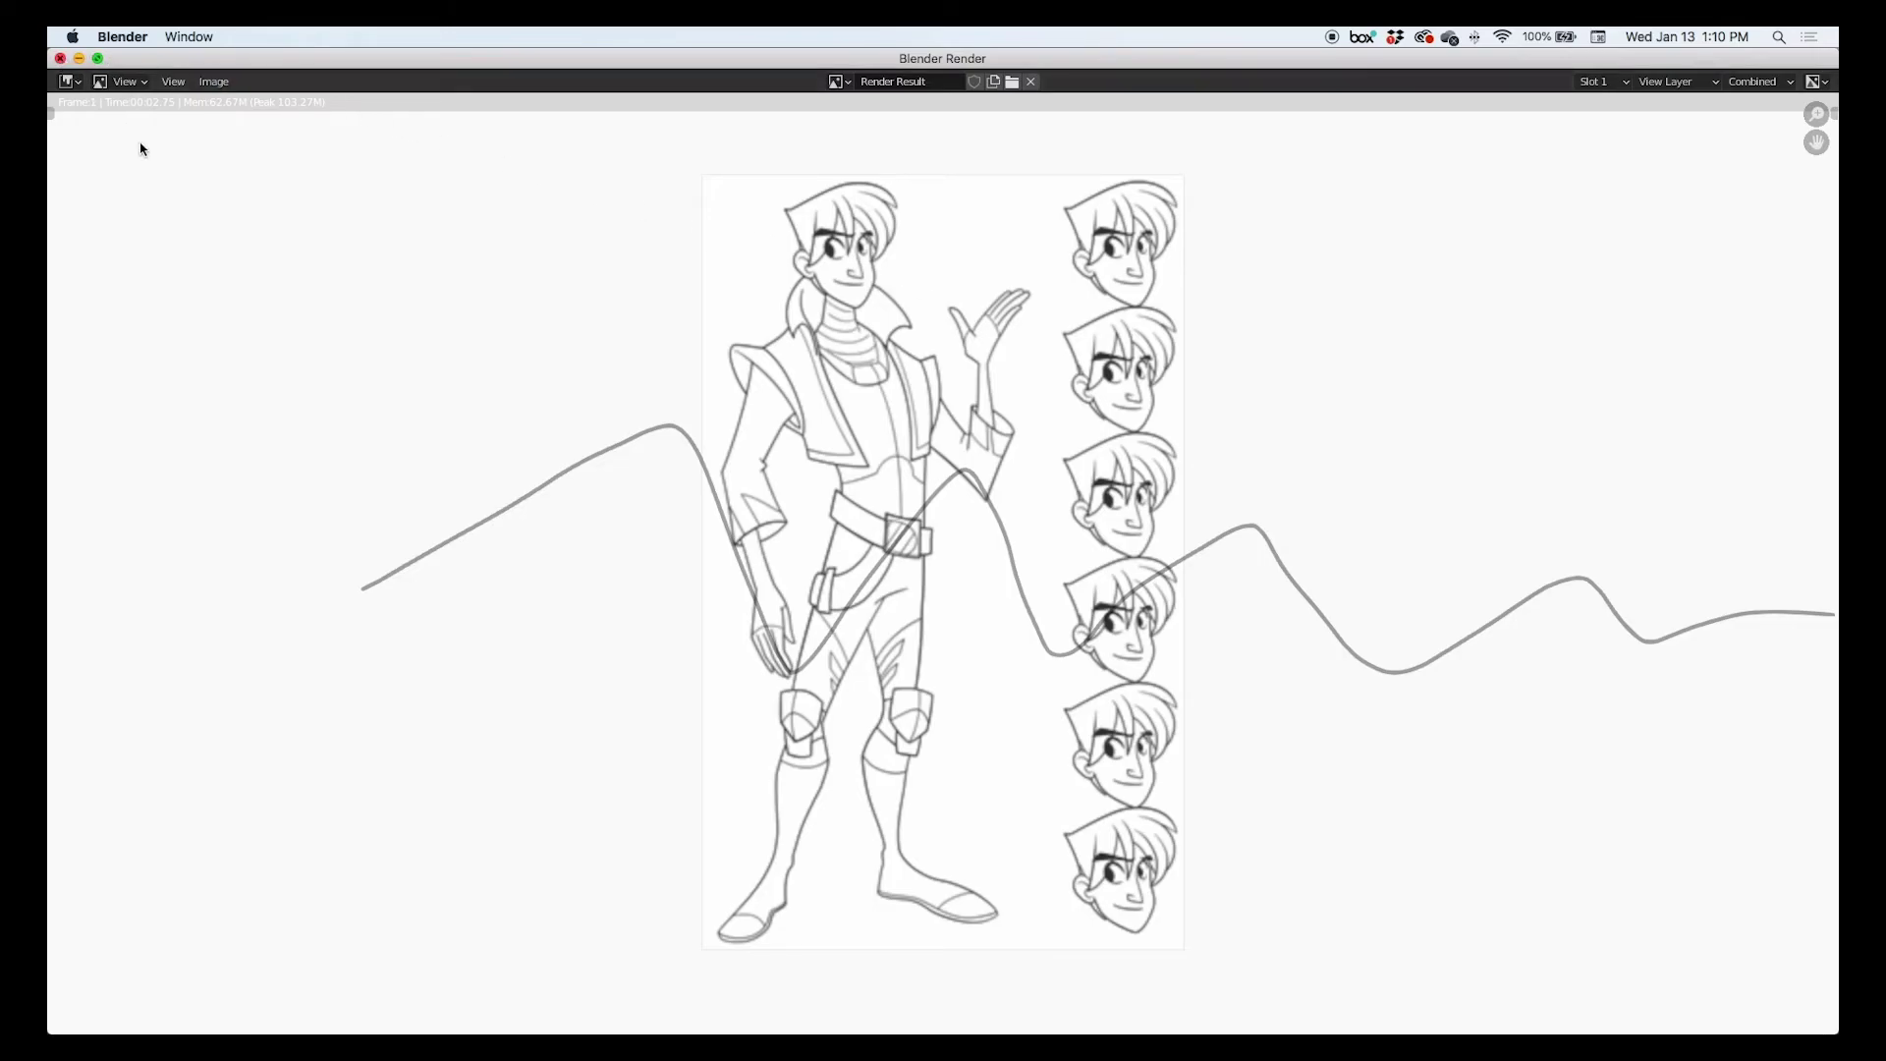
click(751, 350)
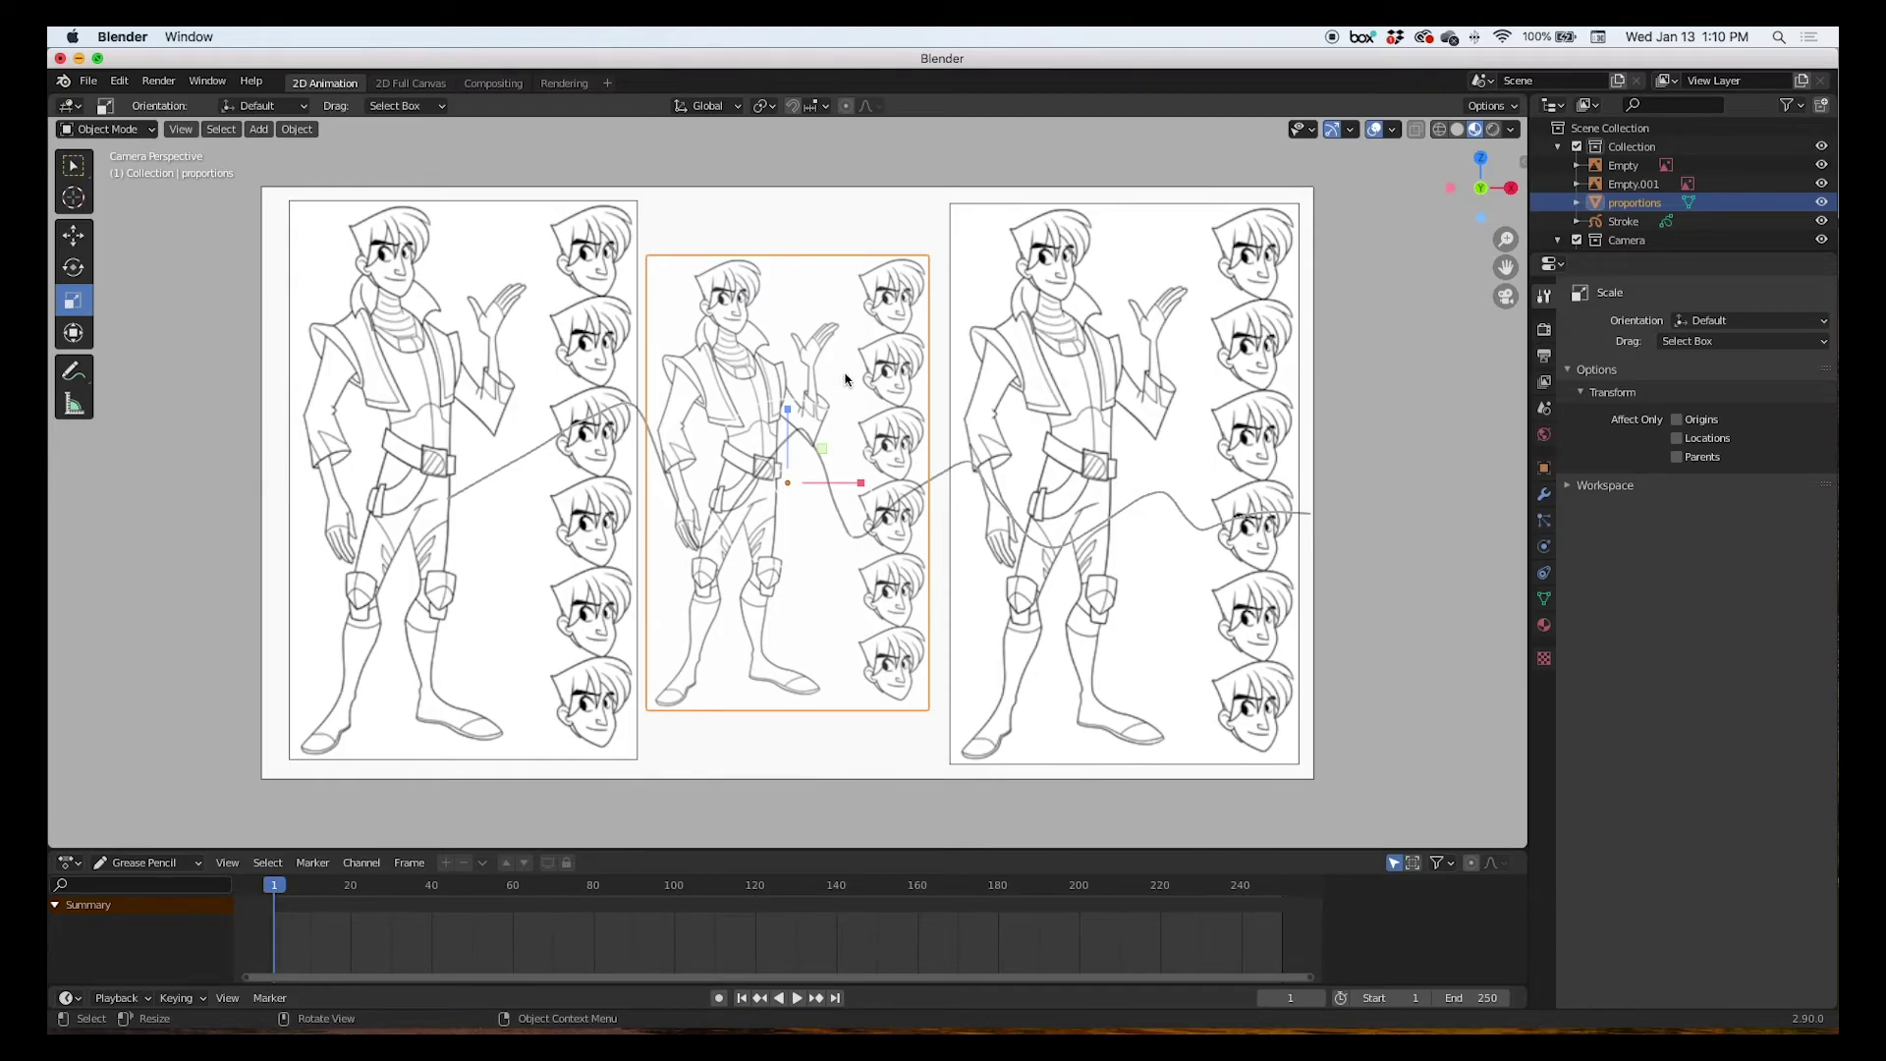
mouse_move(938, 376)
middle_down()
mouse_move(608, 388)
mouse_move(543, 325)
mouse_move(616, 316)
middle_up()
middle_drag(810, 396, 808, 388)
key(b)
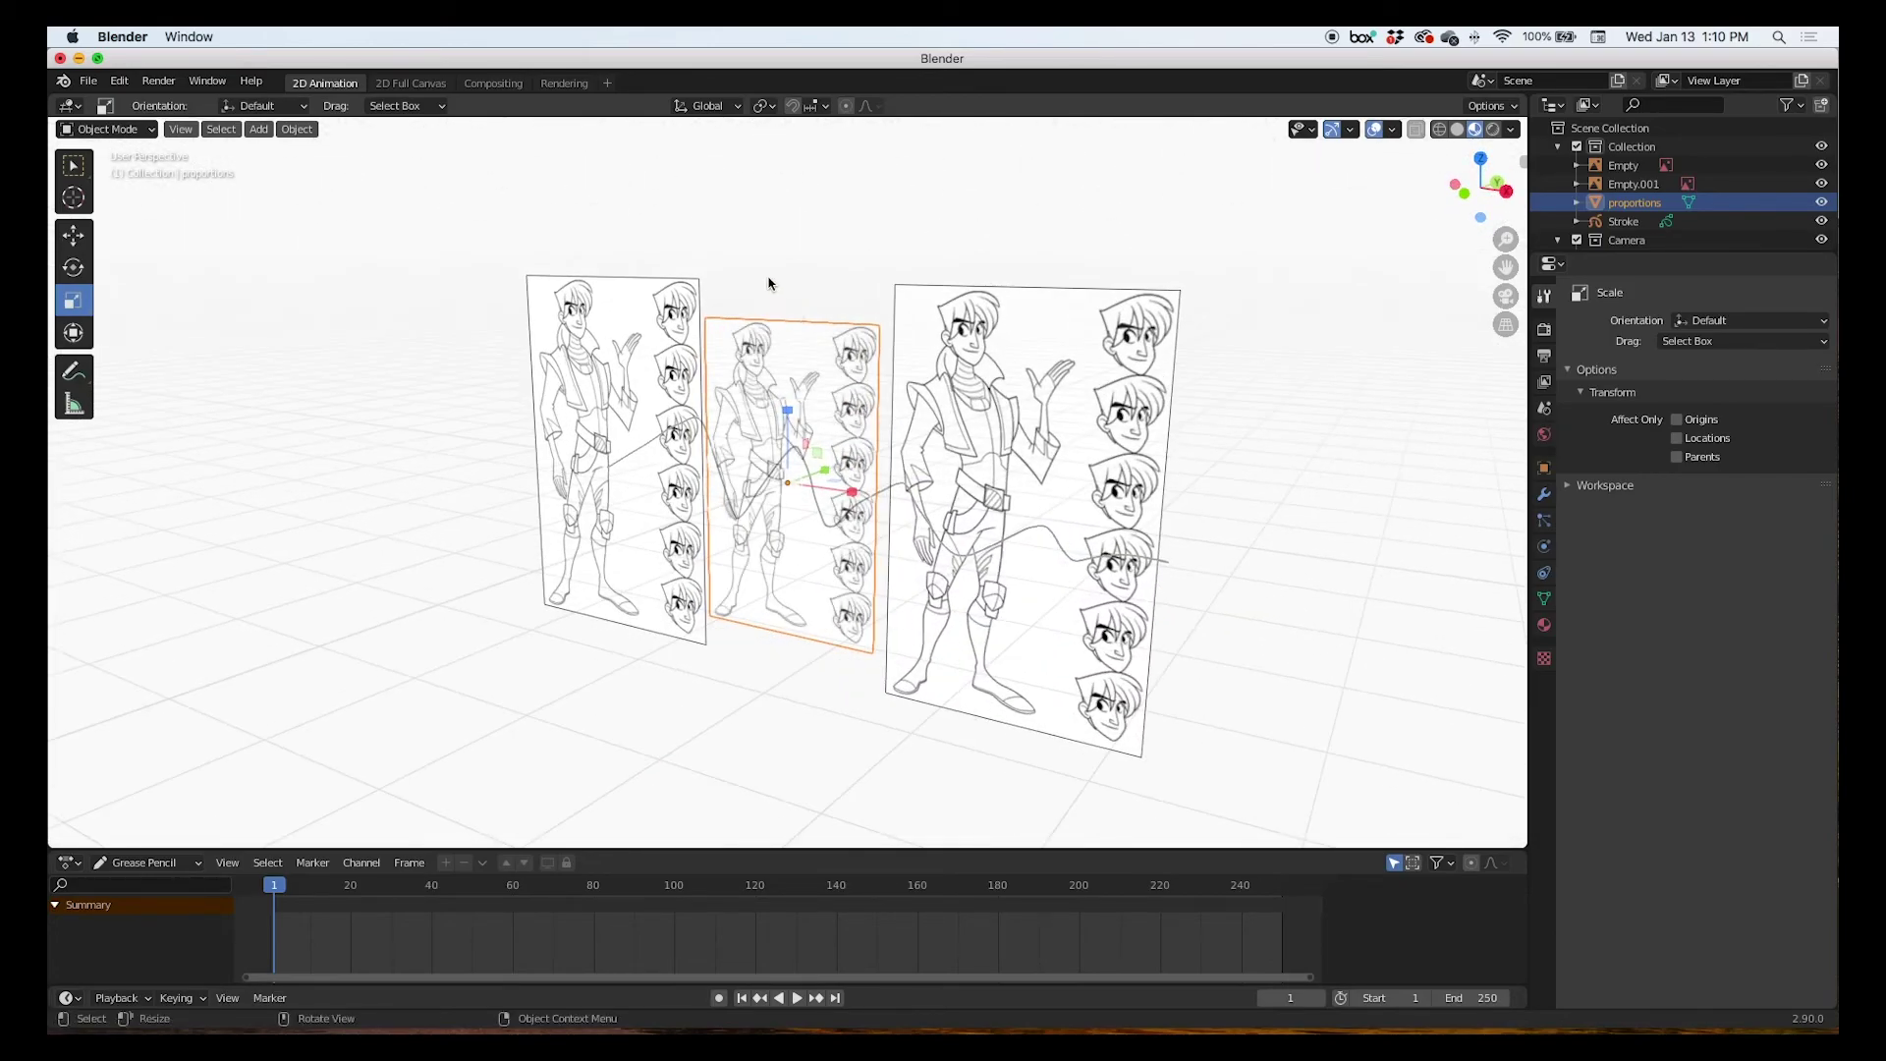
drag(768, 277, 808, 363)
middle_drag(691, 483, 744, 484)
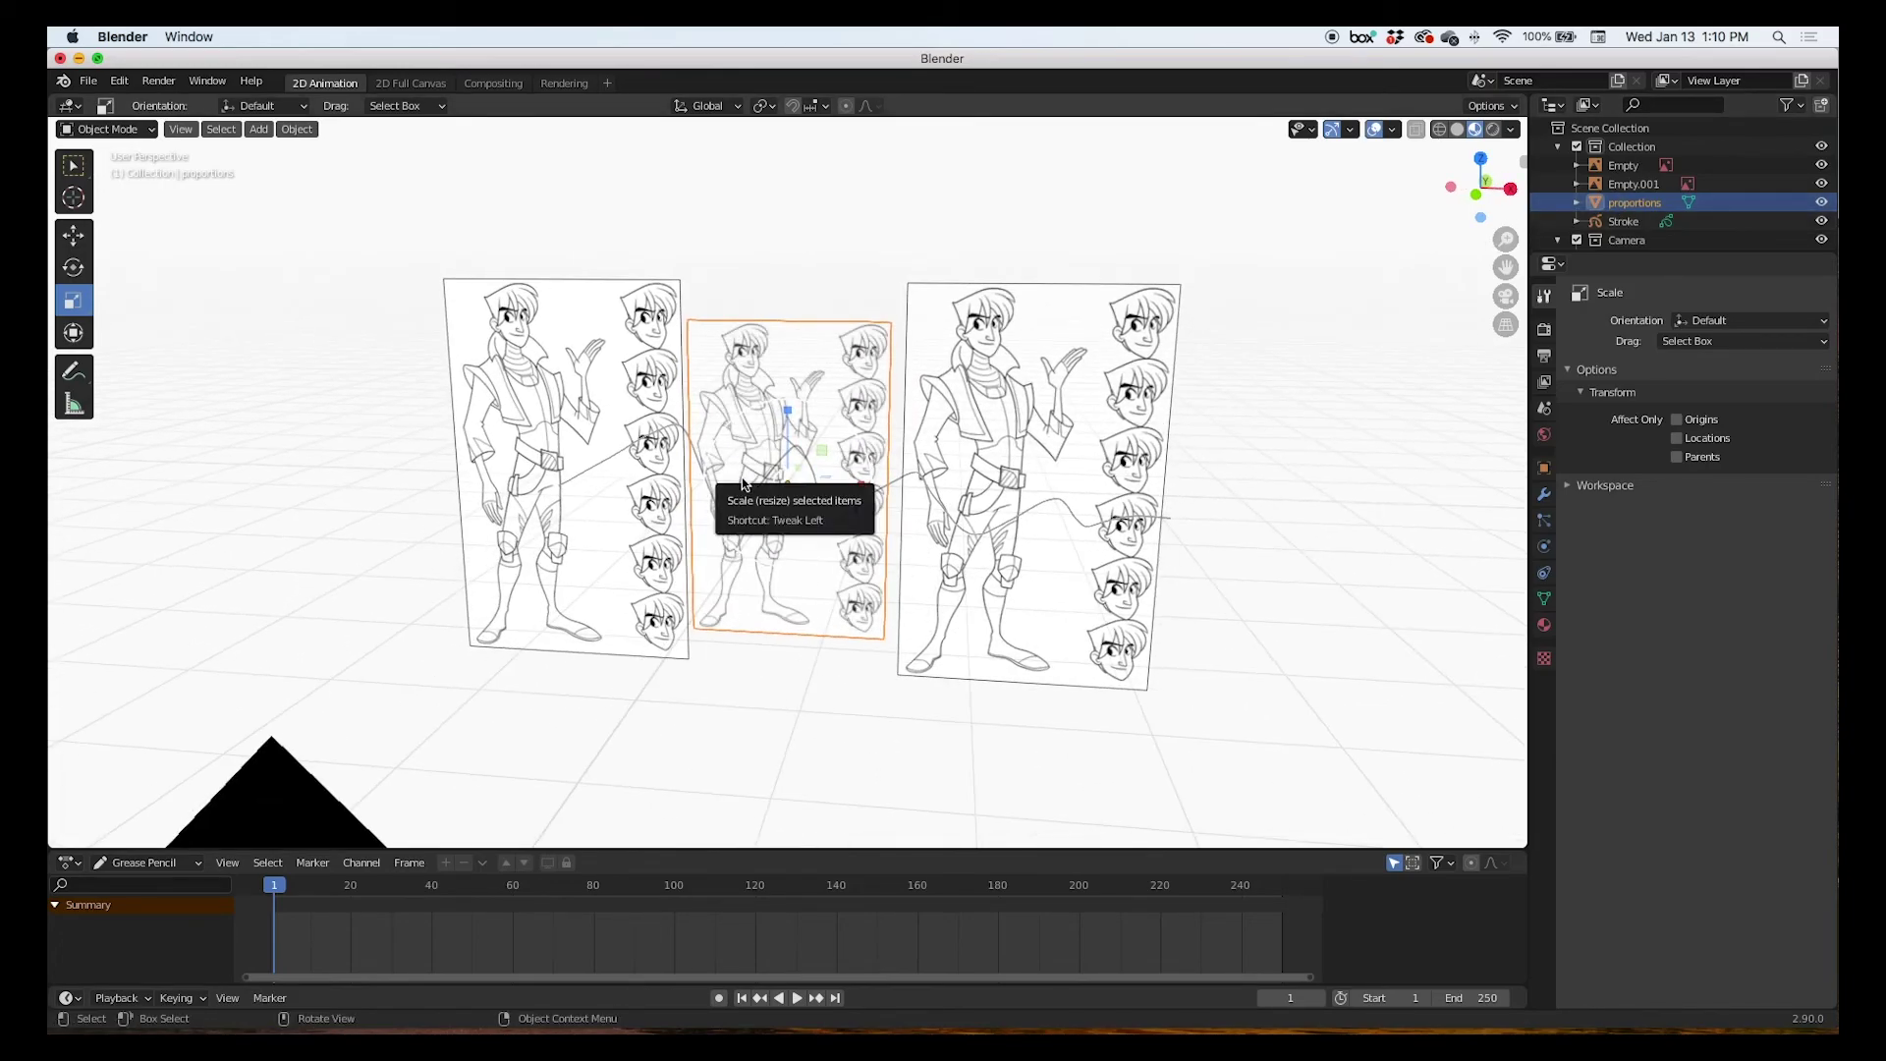
key(KP_0)
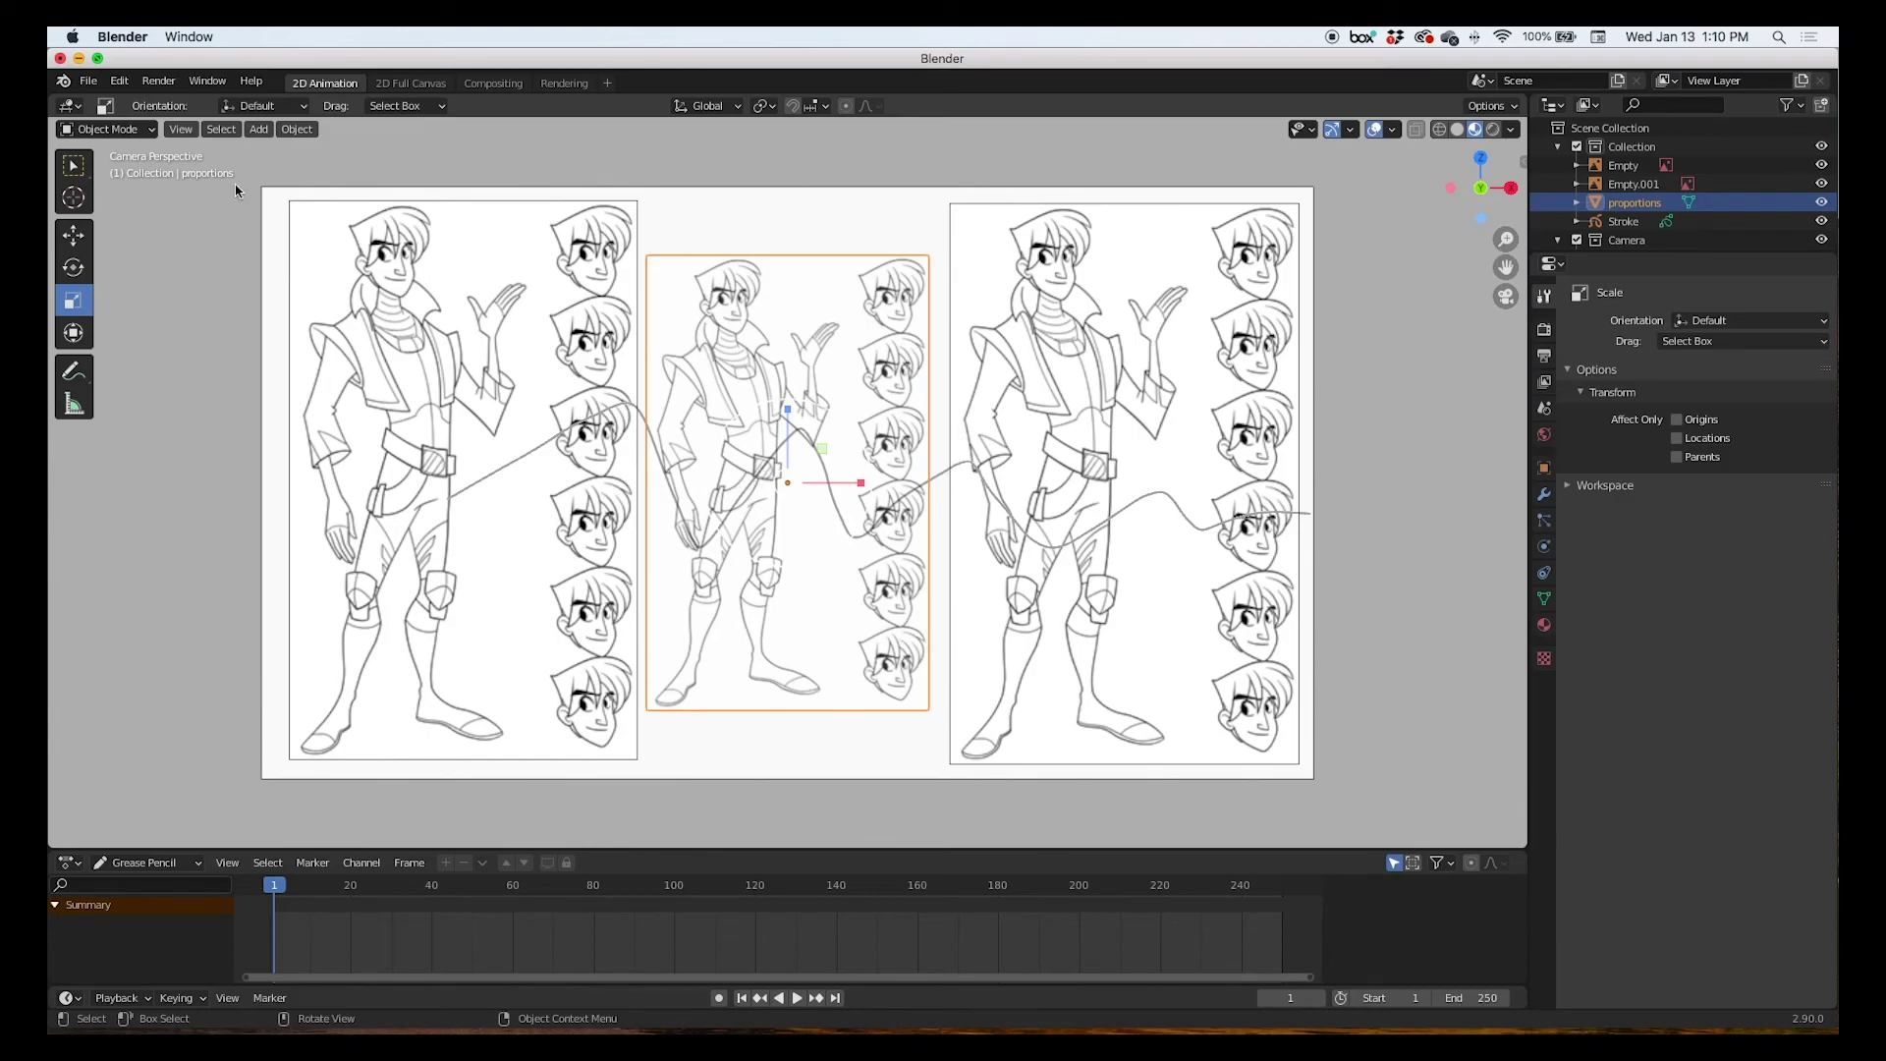
click(87, 80)
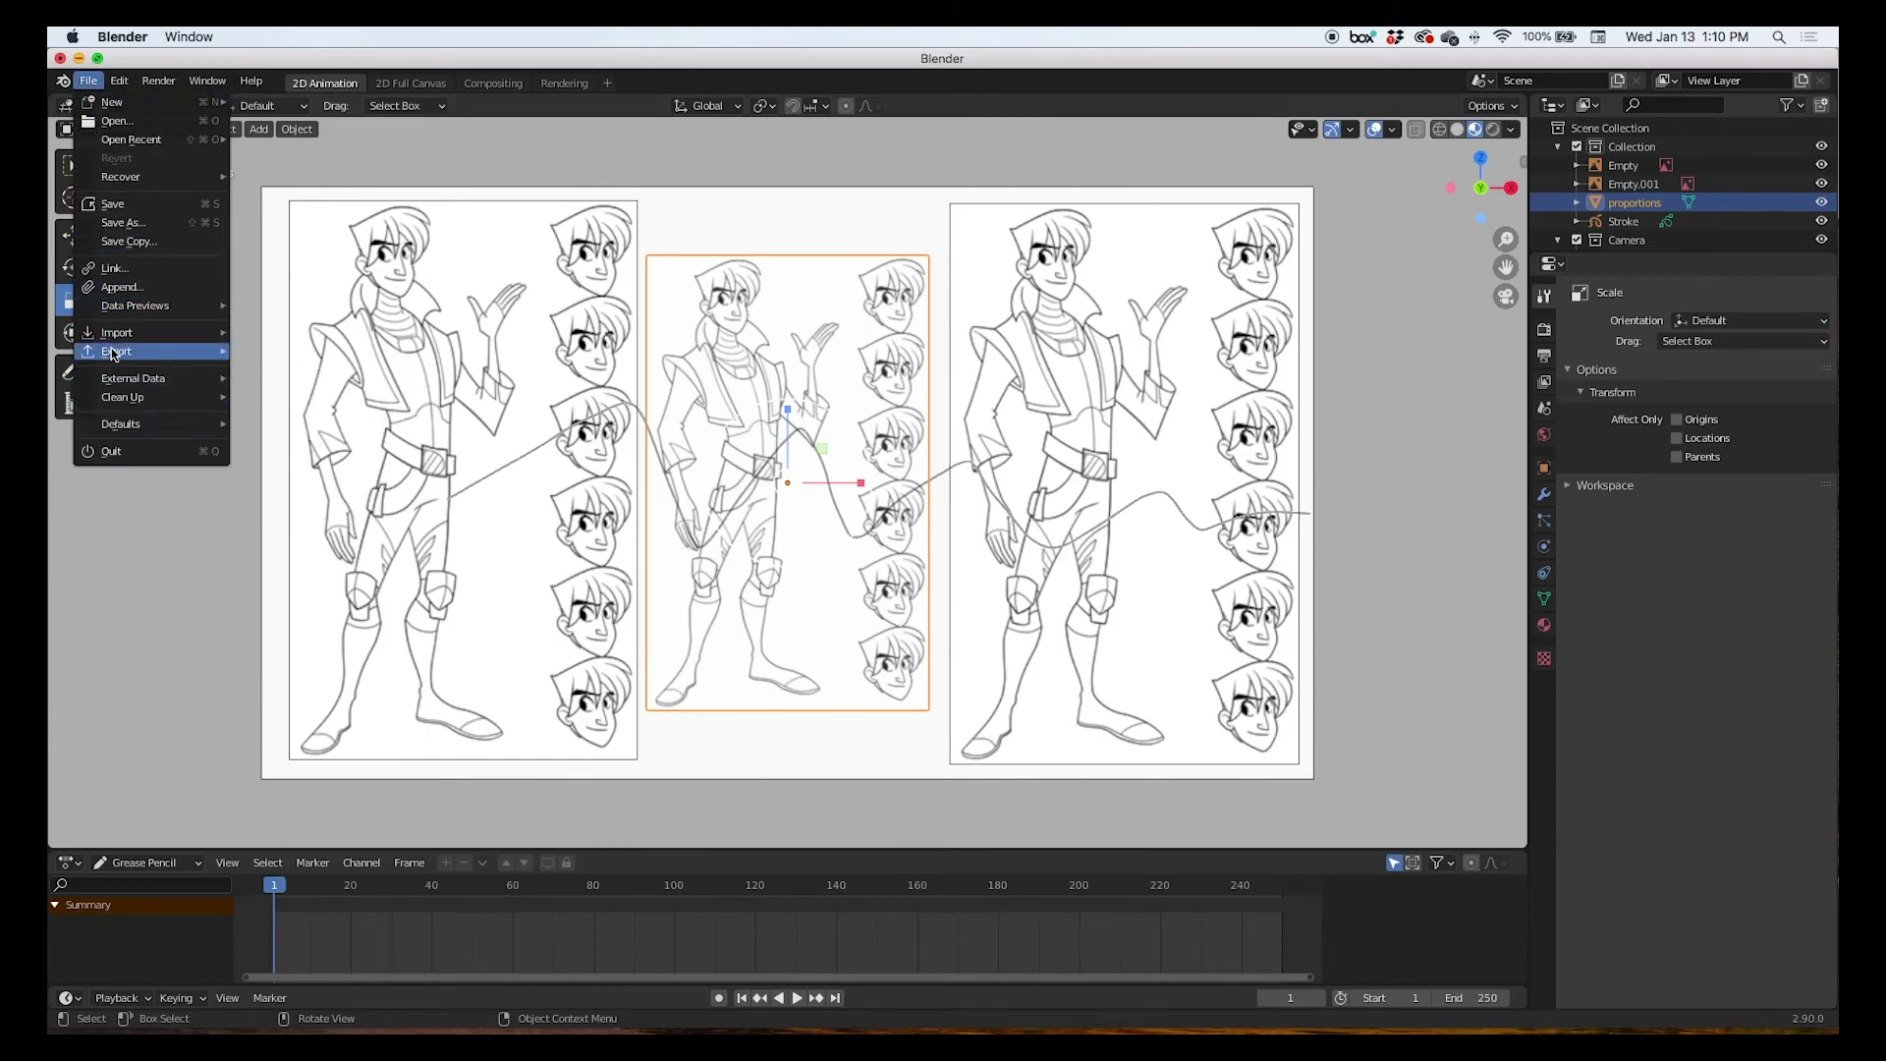